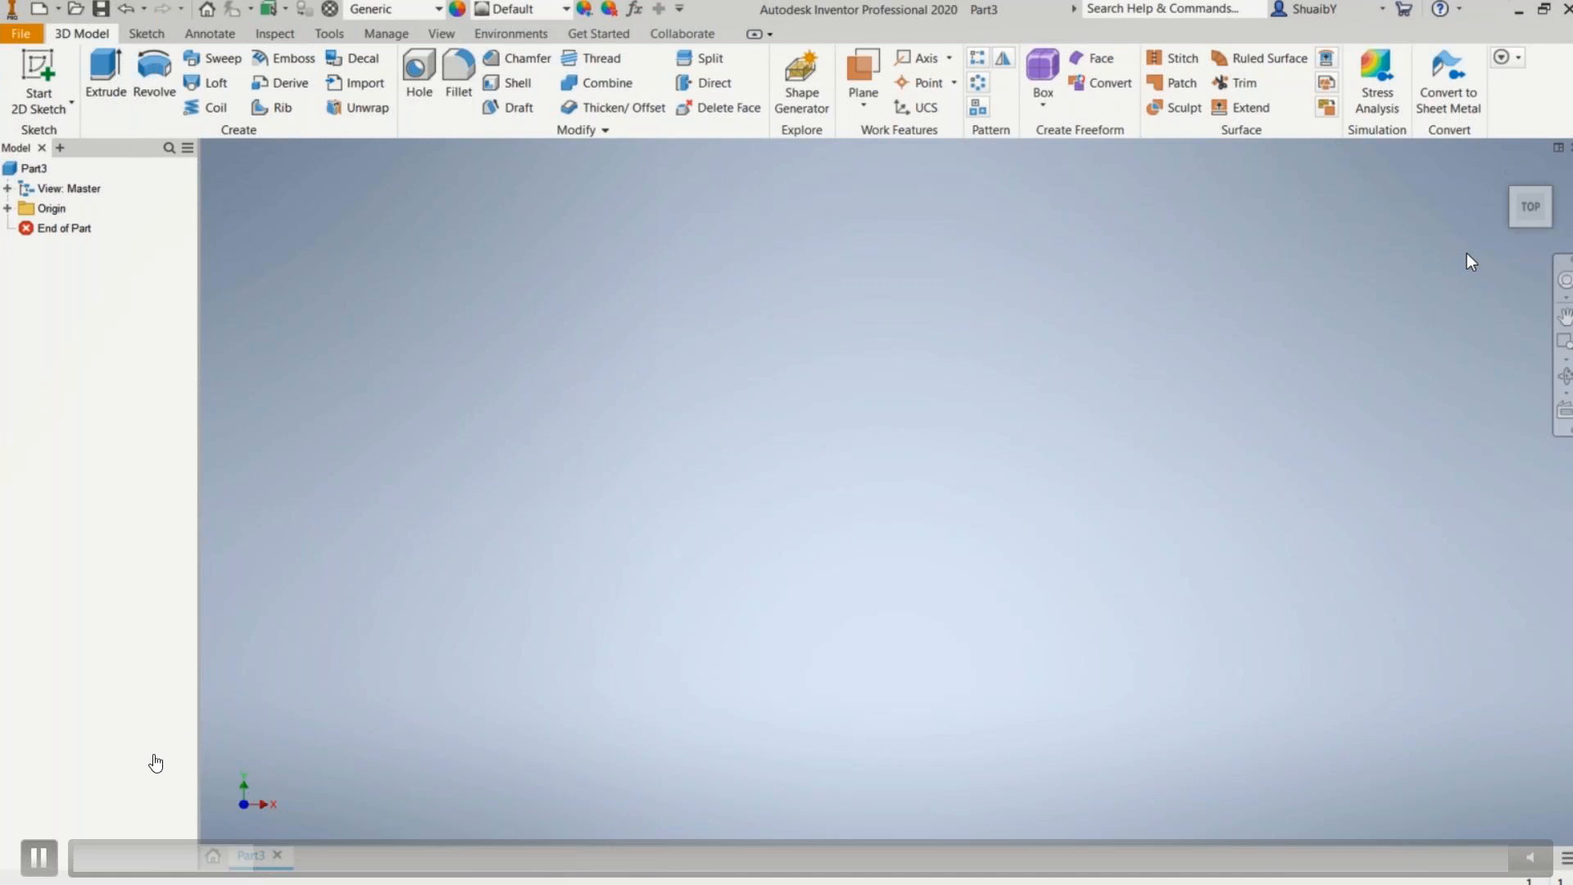
Step: Start a 2D sketch on the horizontal XZ origin plane
click(39, 856)
click(327, 858)
click(1530, 237)
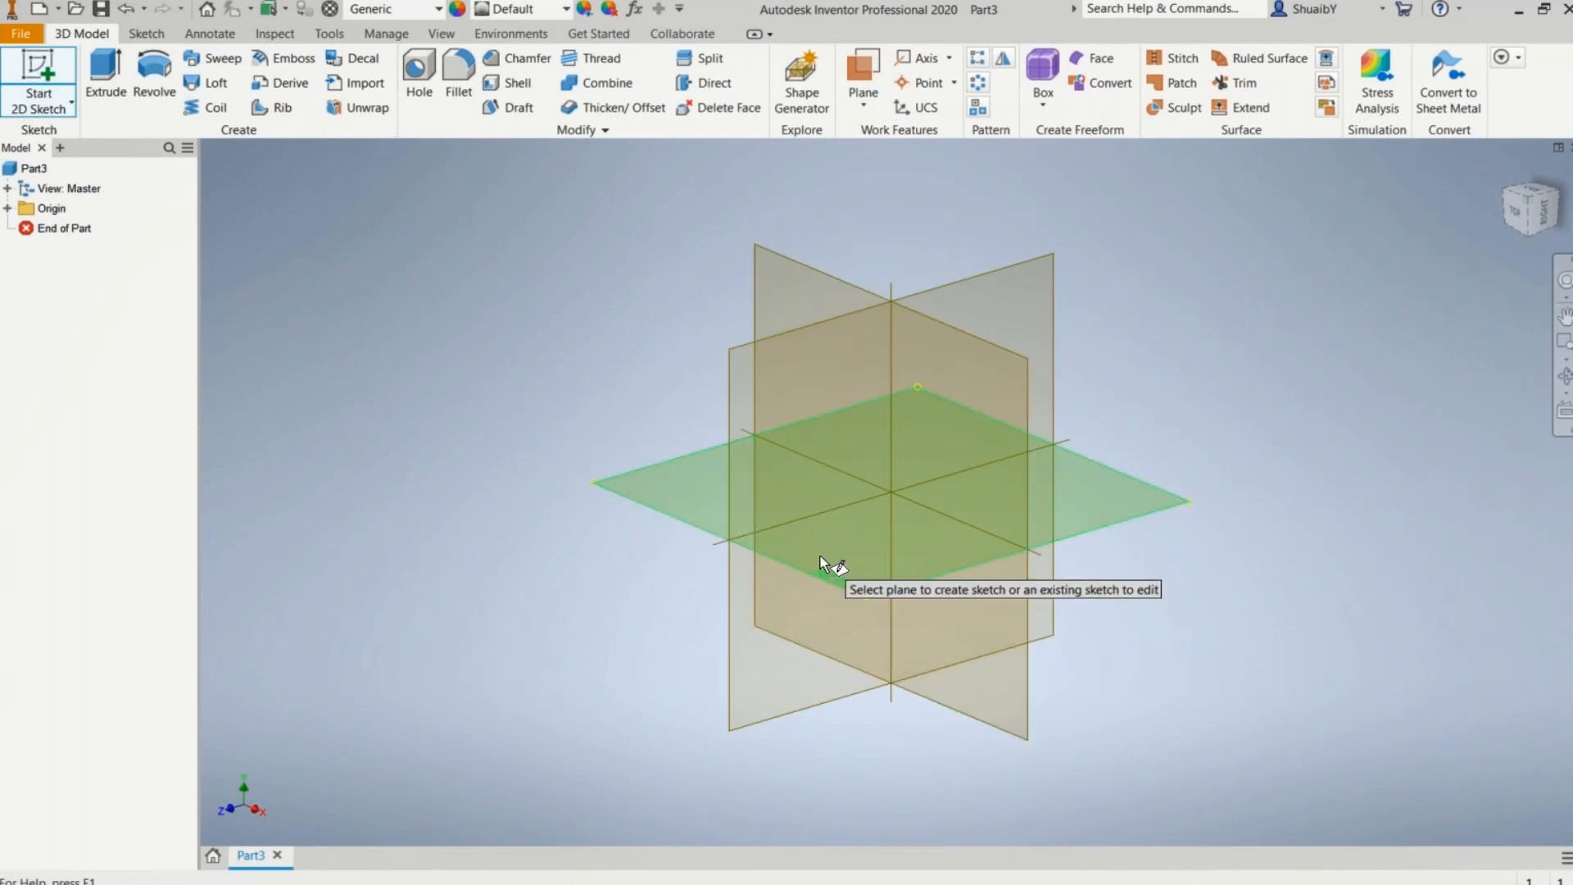
click(820, 556)
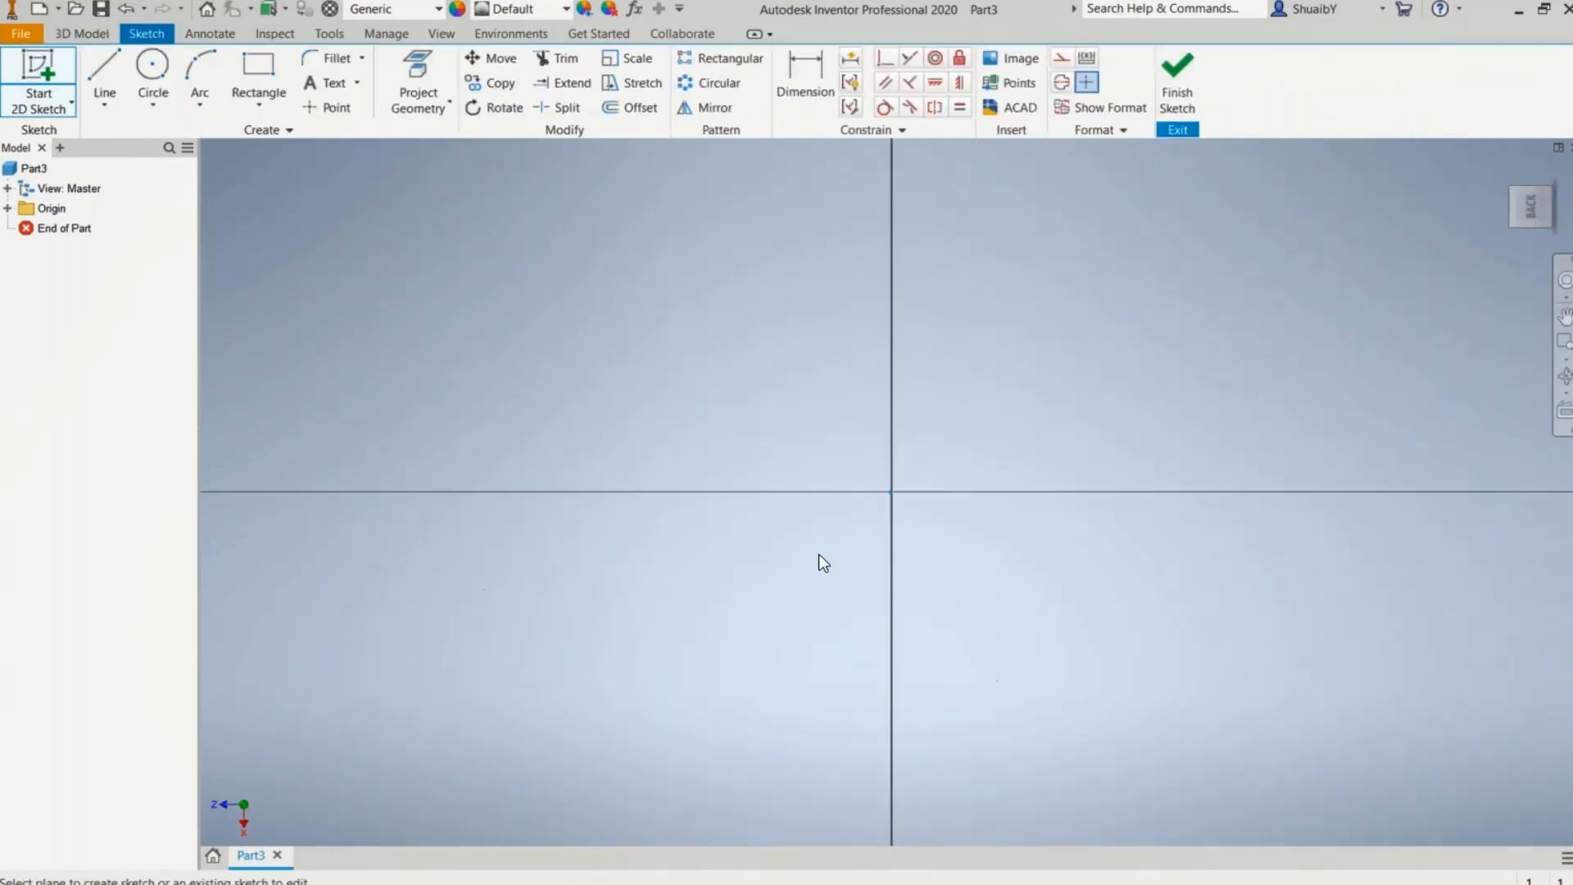
click(1555, 177)
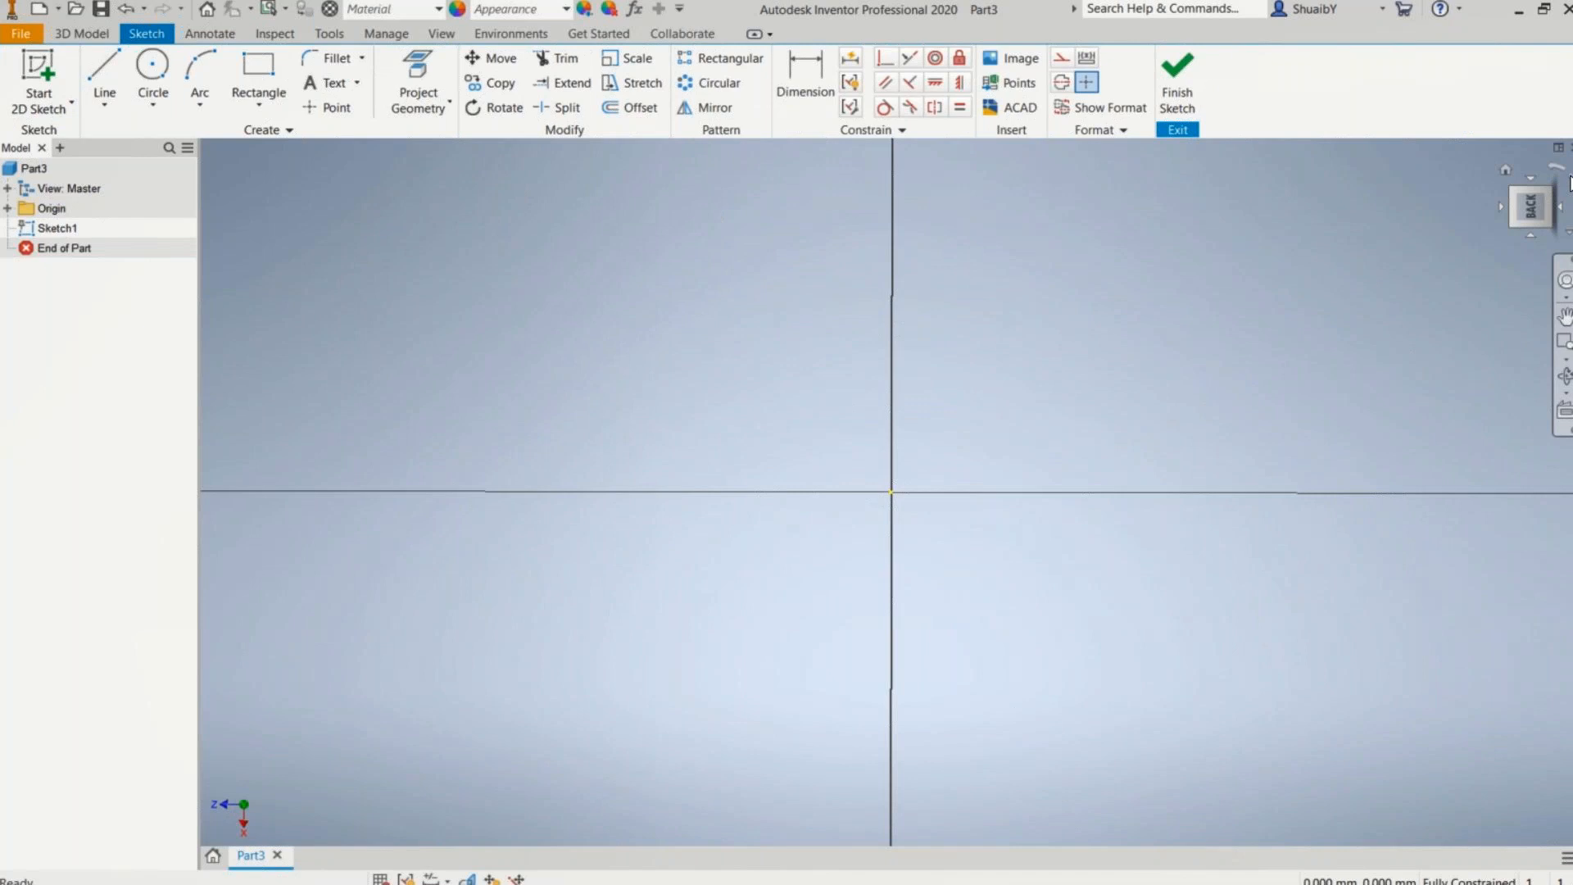
click(1560, 209)
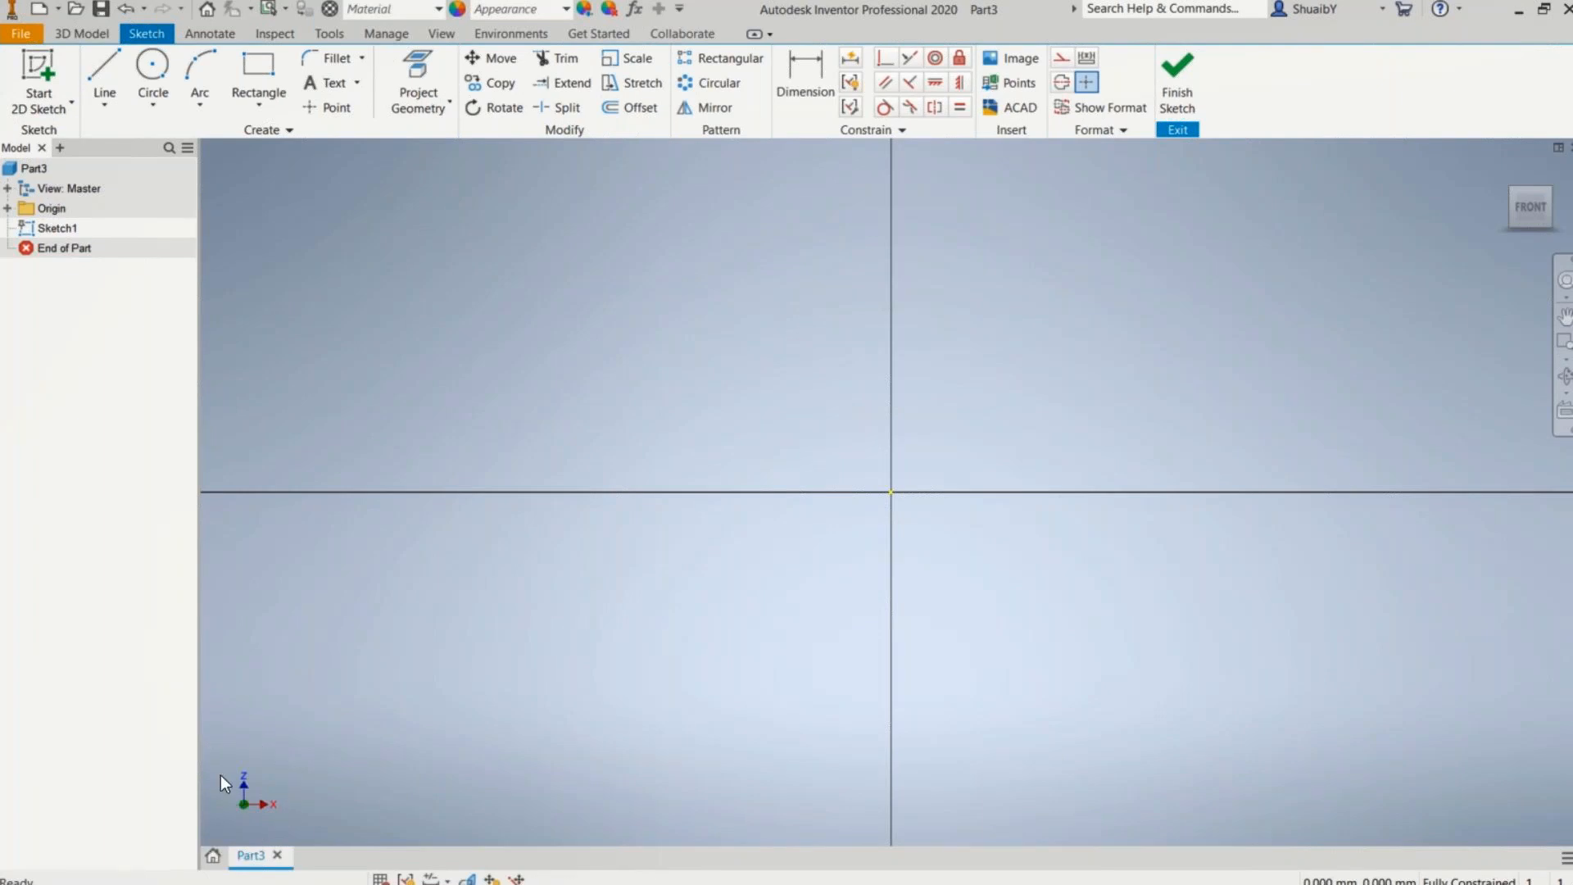
Step: Draw a vertical line down from the origin, 100 mm long, defining its length as the named parameter ROK=100
click(99, 78)
click(892, 491)
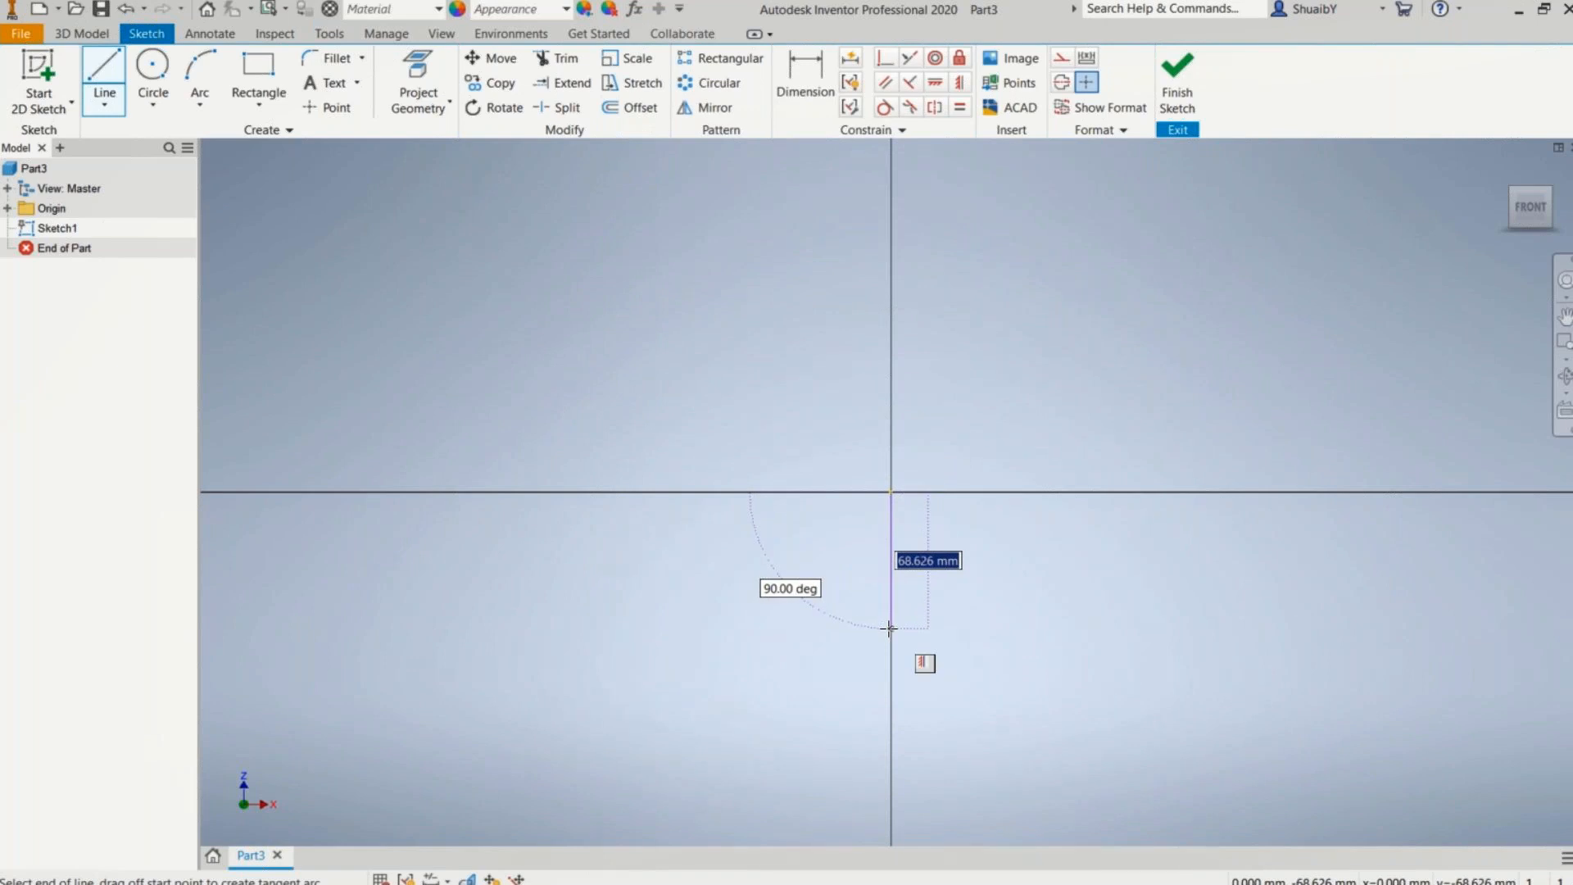
text(100)
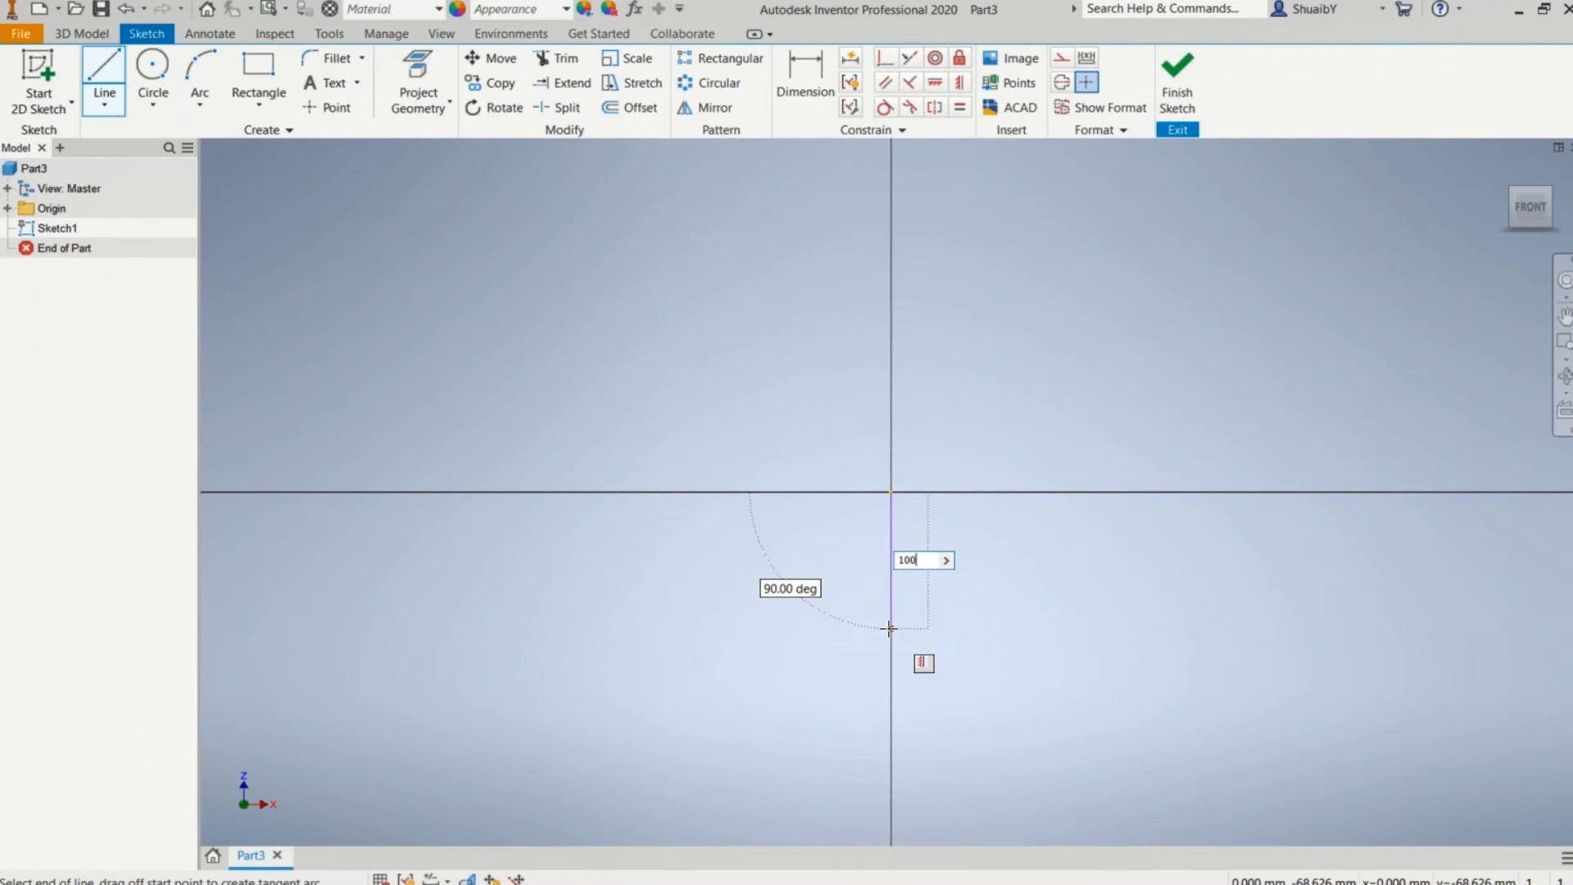
key(BackSpace)
key(BackSpace)
key(BackSpace)
text(ROK=100)
key(Return)
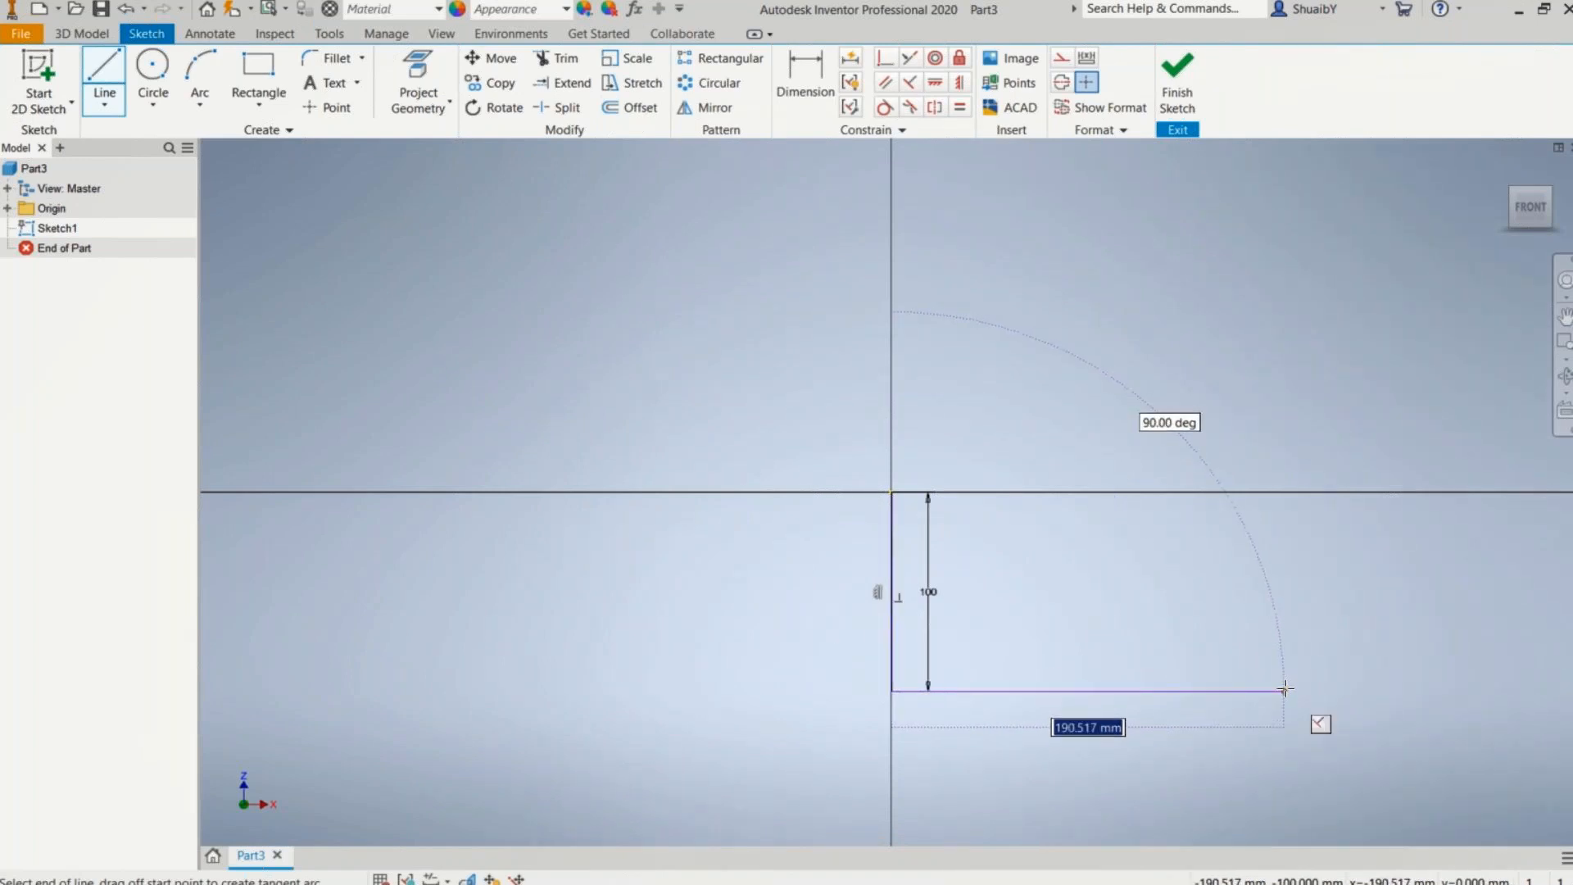
Step: Continue with a 300 mm horizontal base line extending to the right, naming its length with BOK=300
text(BOK)
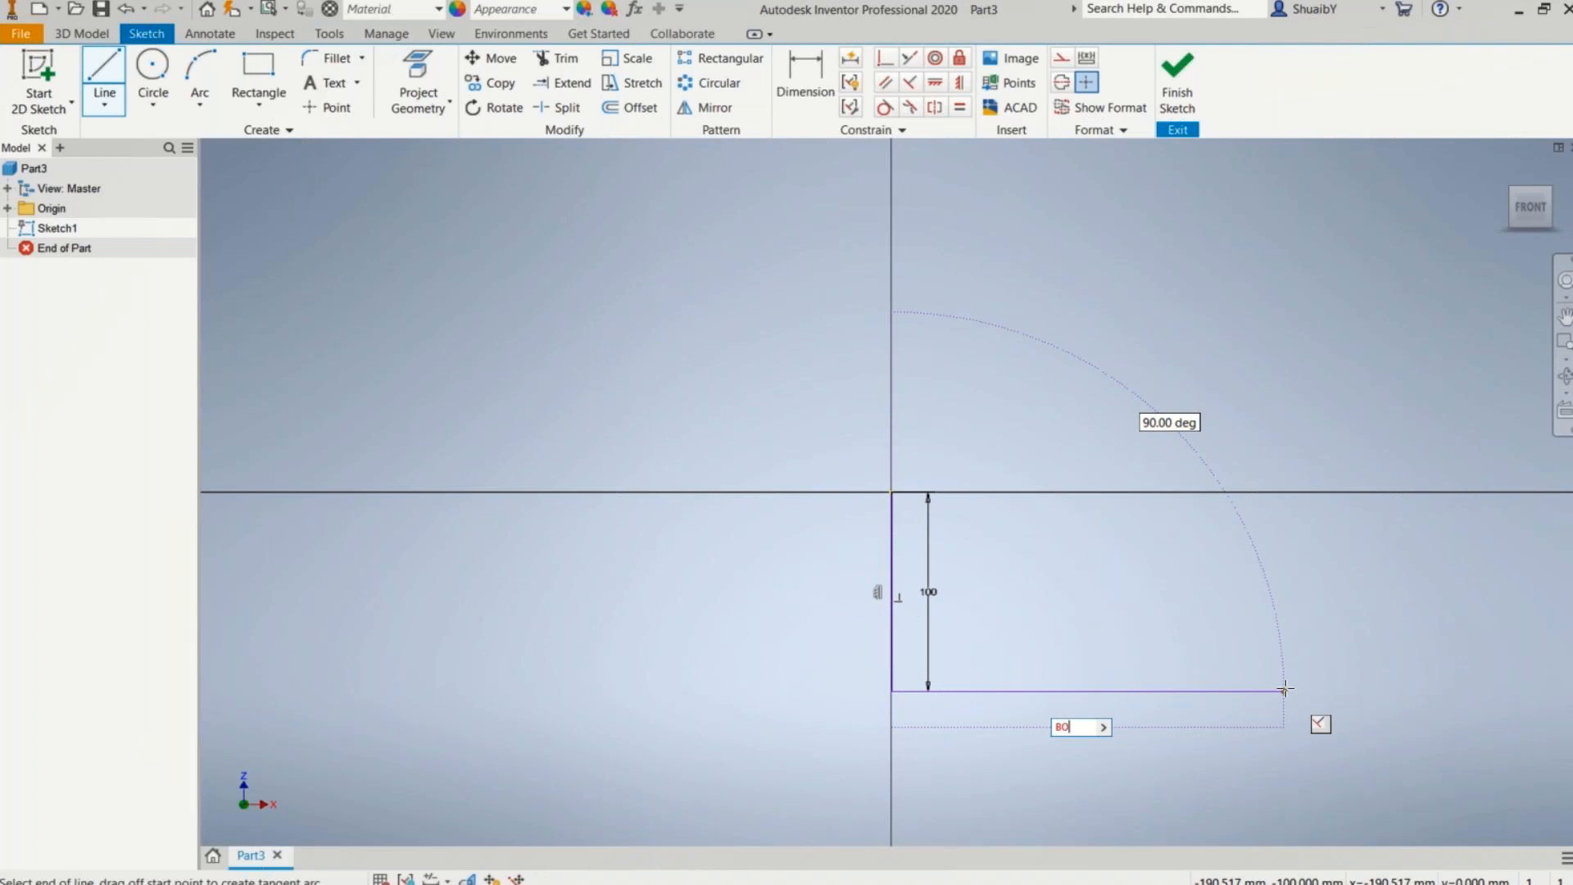
text(=)
text(300)
key(Tab)
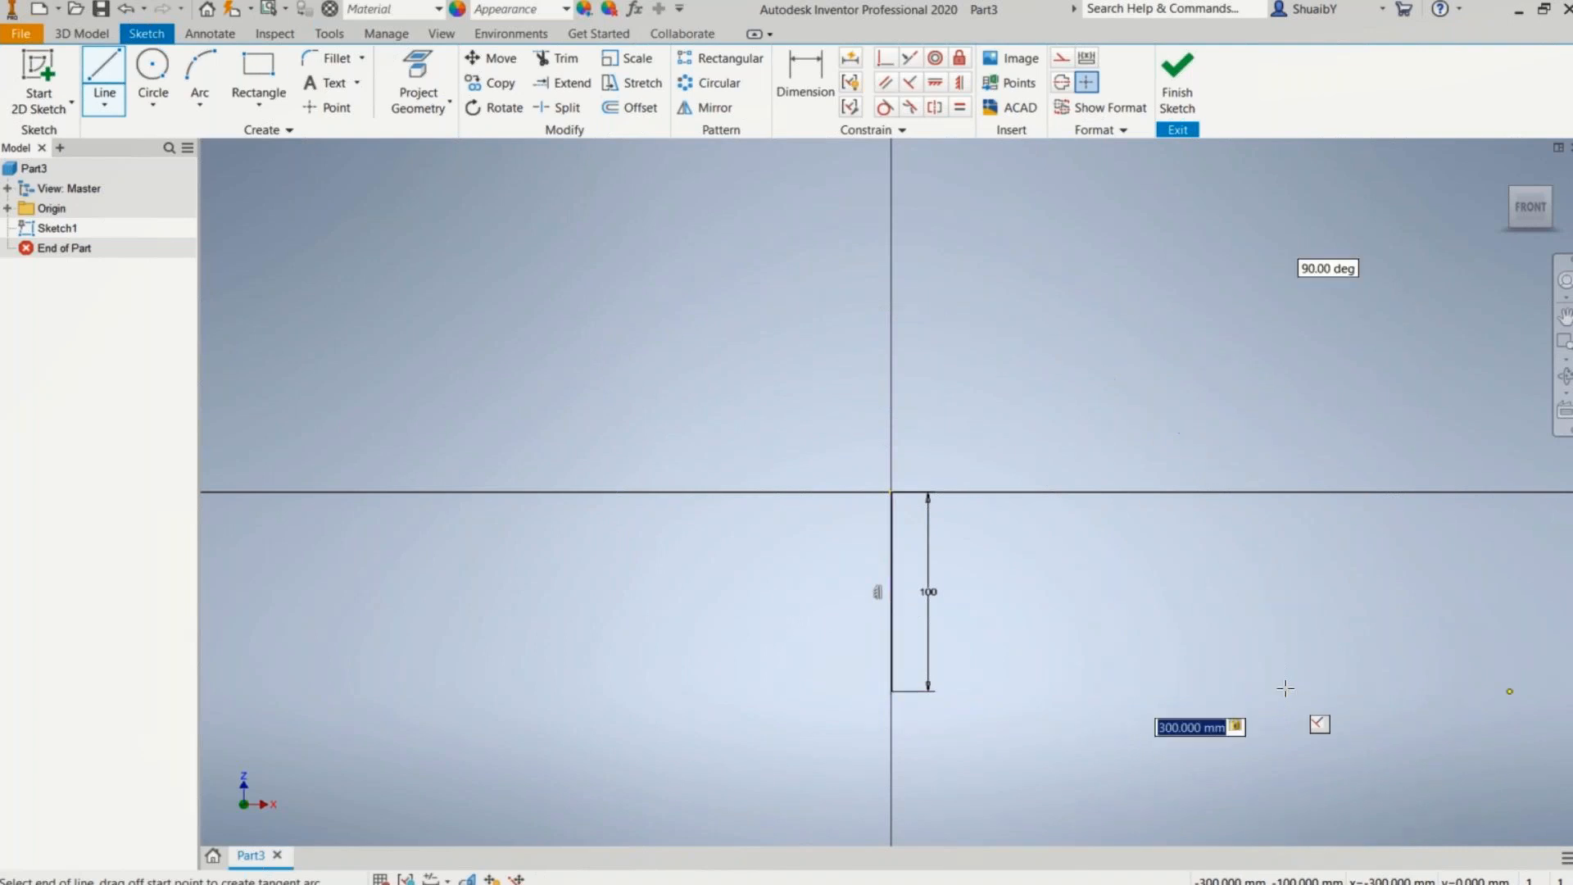
key(Return)
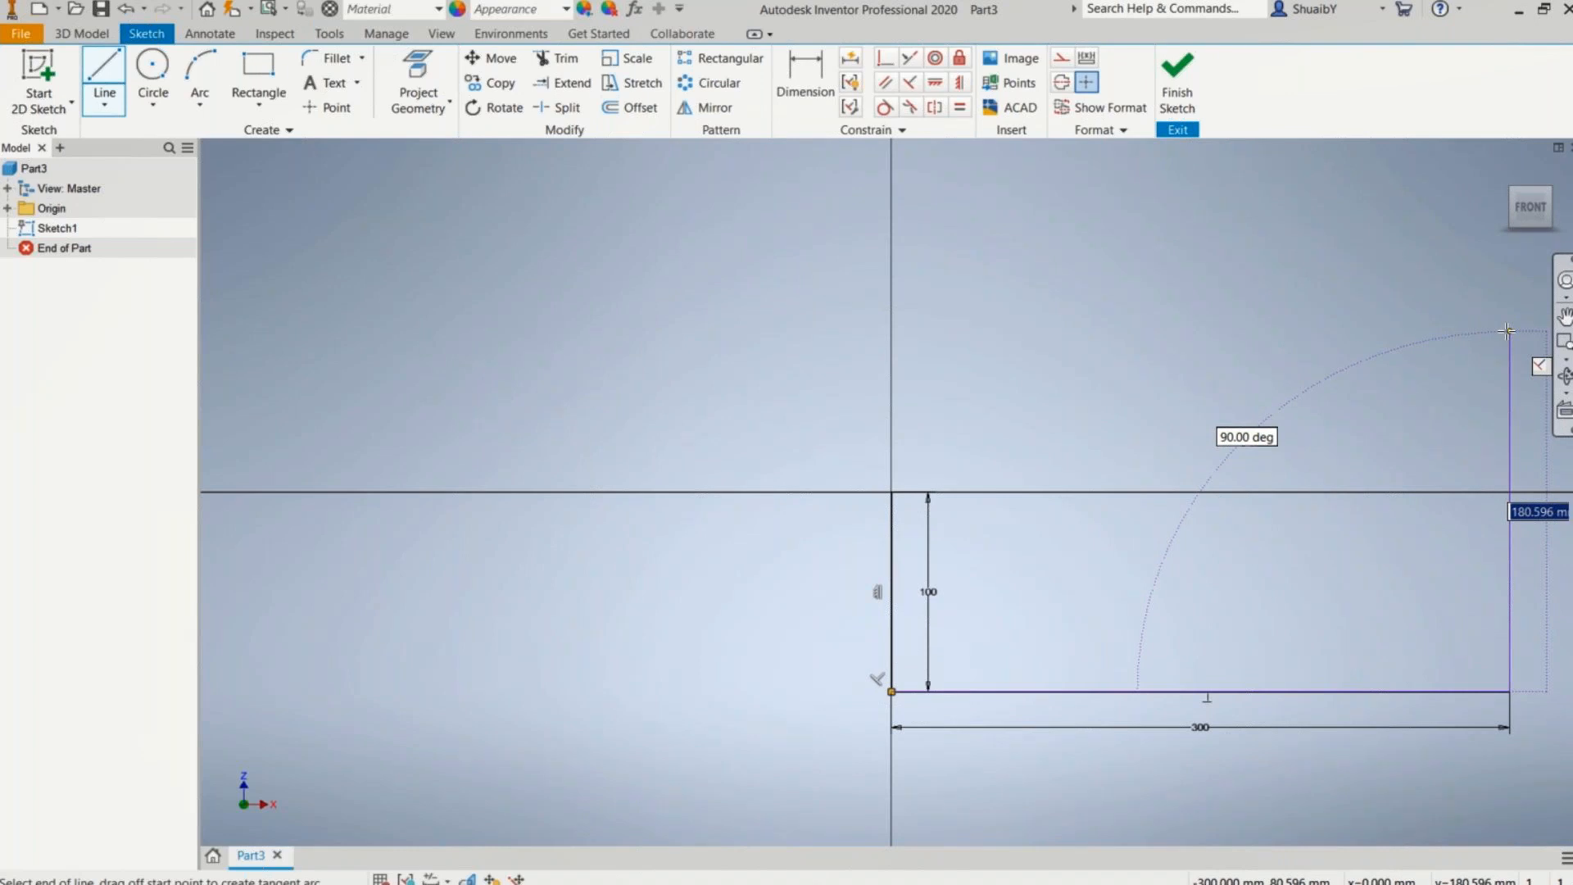
Step: Draw a 200 mm vertical line upward from the base line's right end, naming its length with ROC=200
text(LOC=200)
key(BackSpace)
text(0)
key(Return)
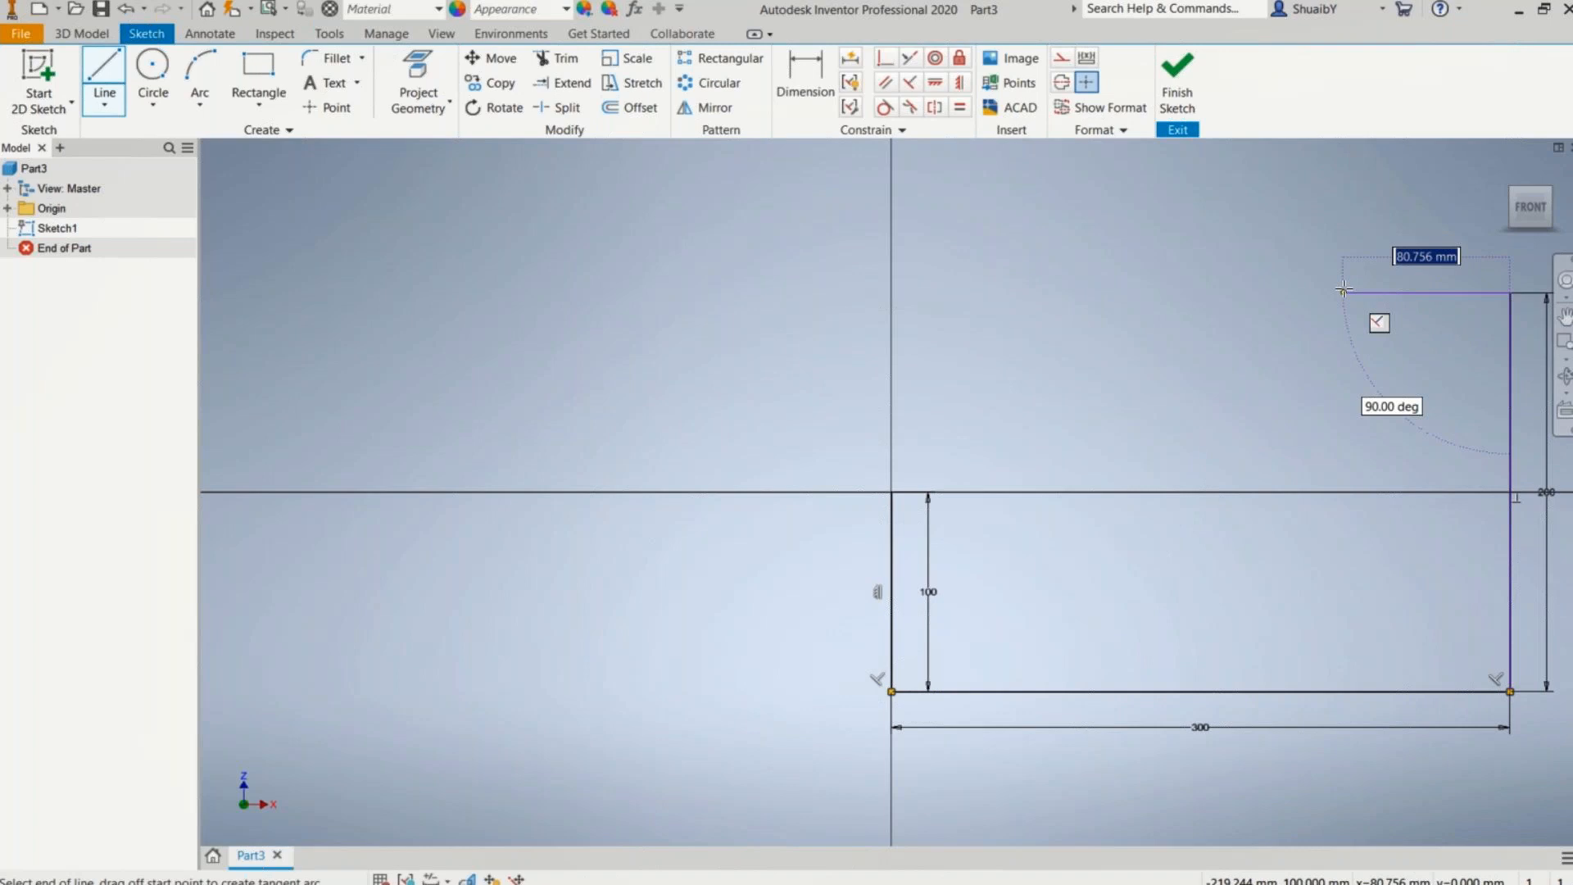
Step: Add a 25 mm horizontal top line toward the left, close the profile with a sloped line to the origin, and finish the sketch
text(25)
key(Return)
click(891, 492)
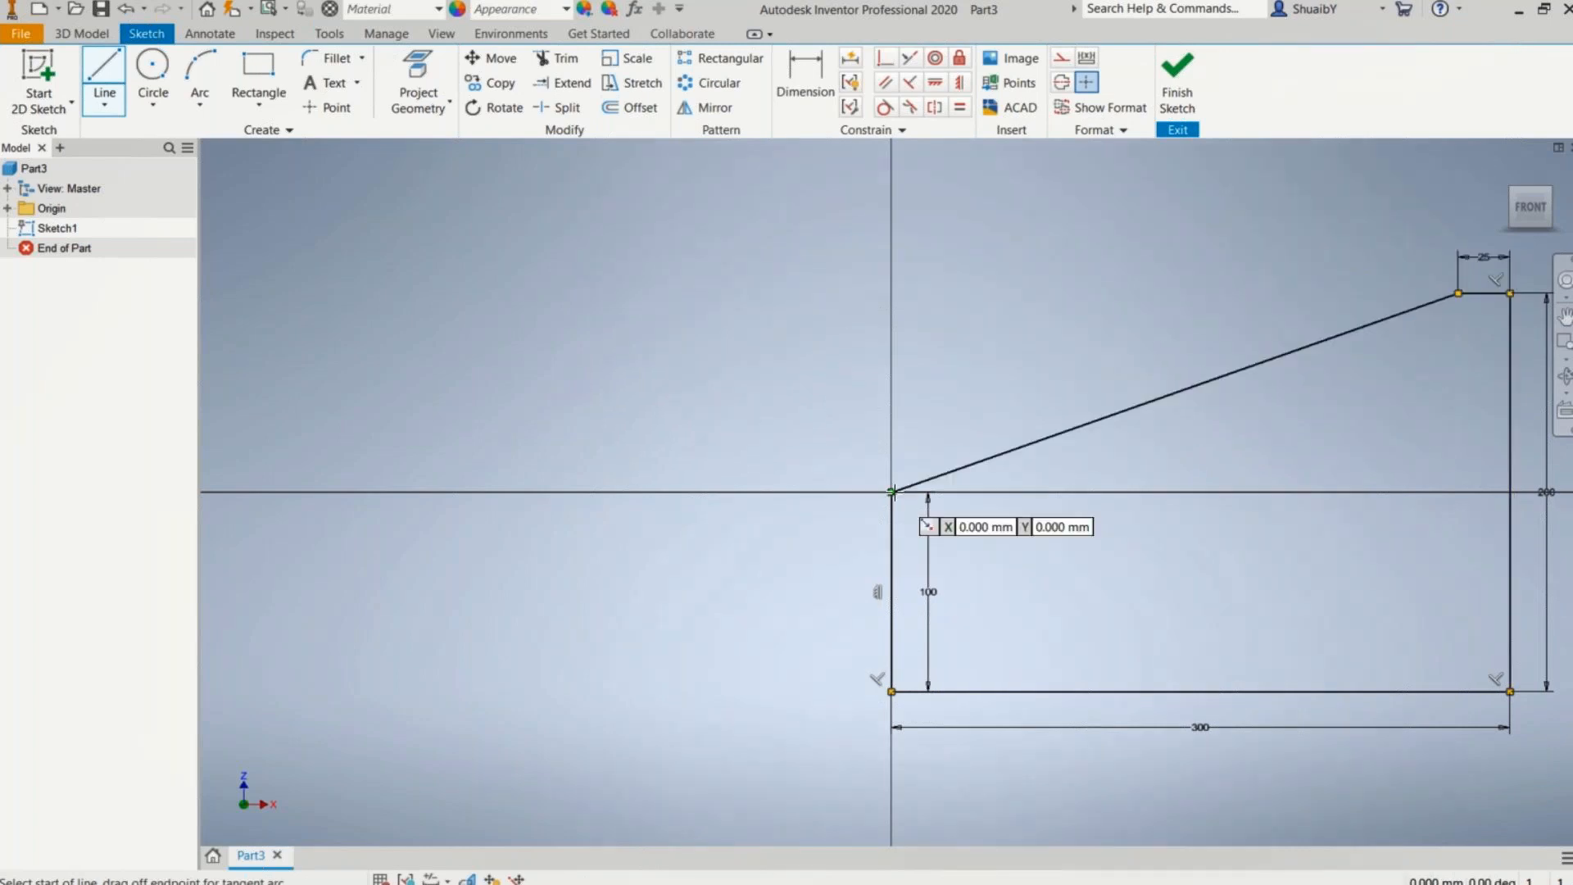
key(Escape)
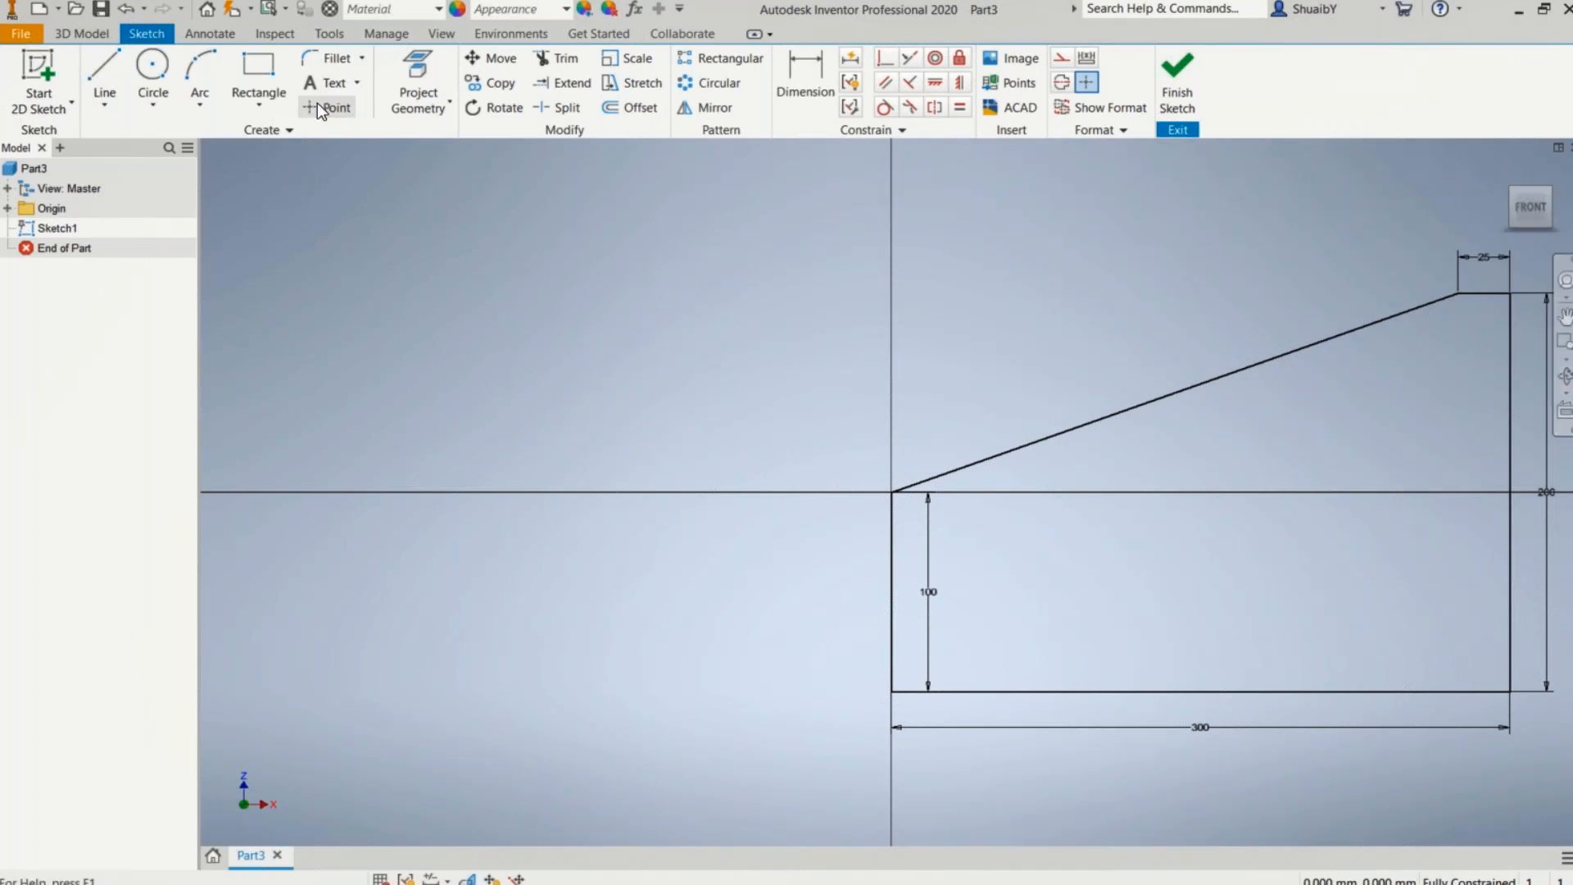
click(1176, 86)
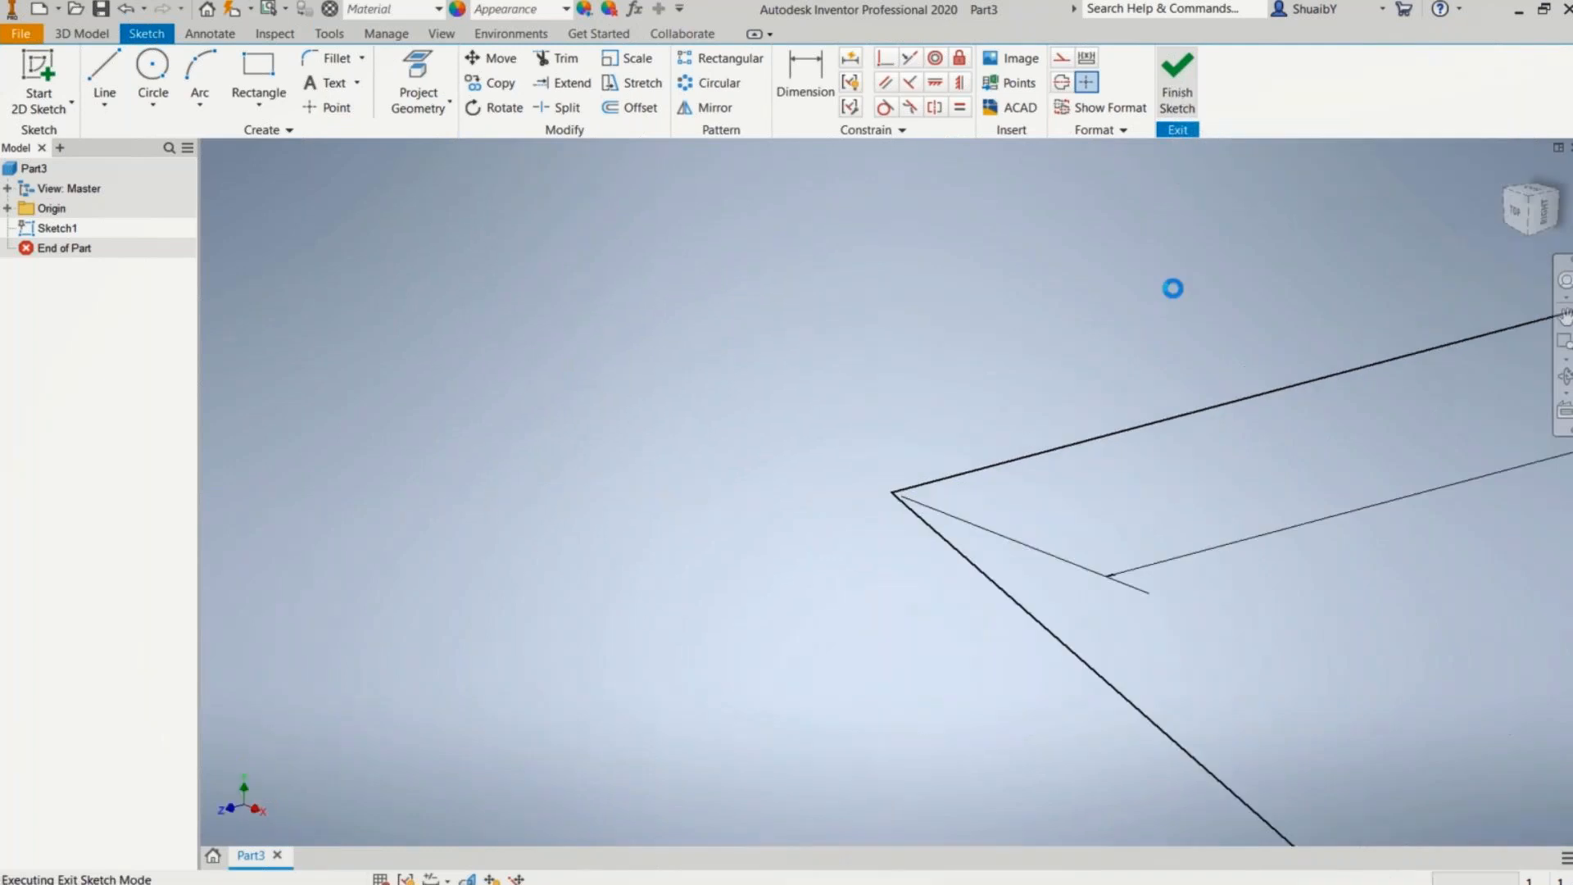
Step: Extrude the closed profile 500 mm in the default direction
click(1519, 231)
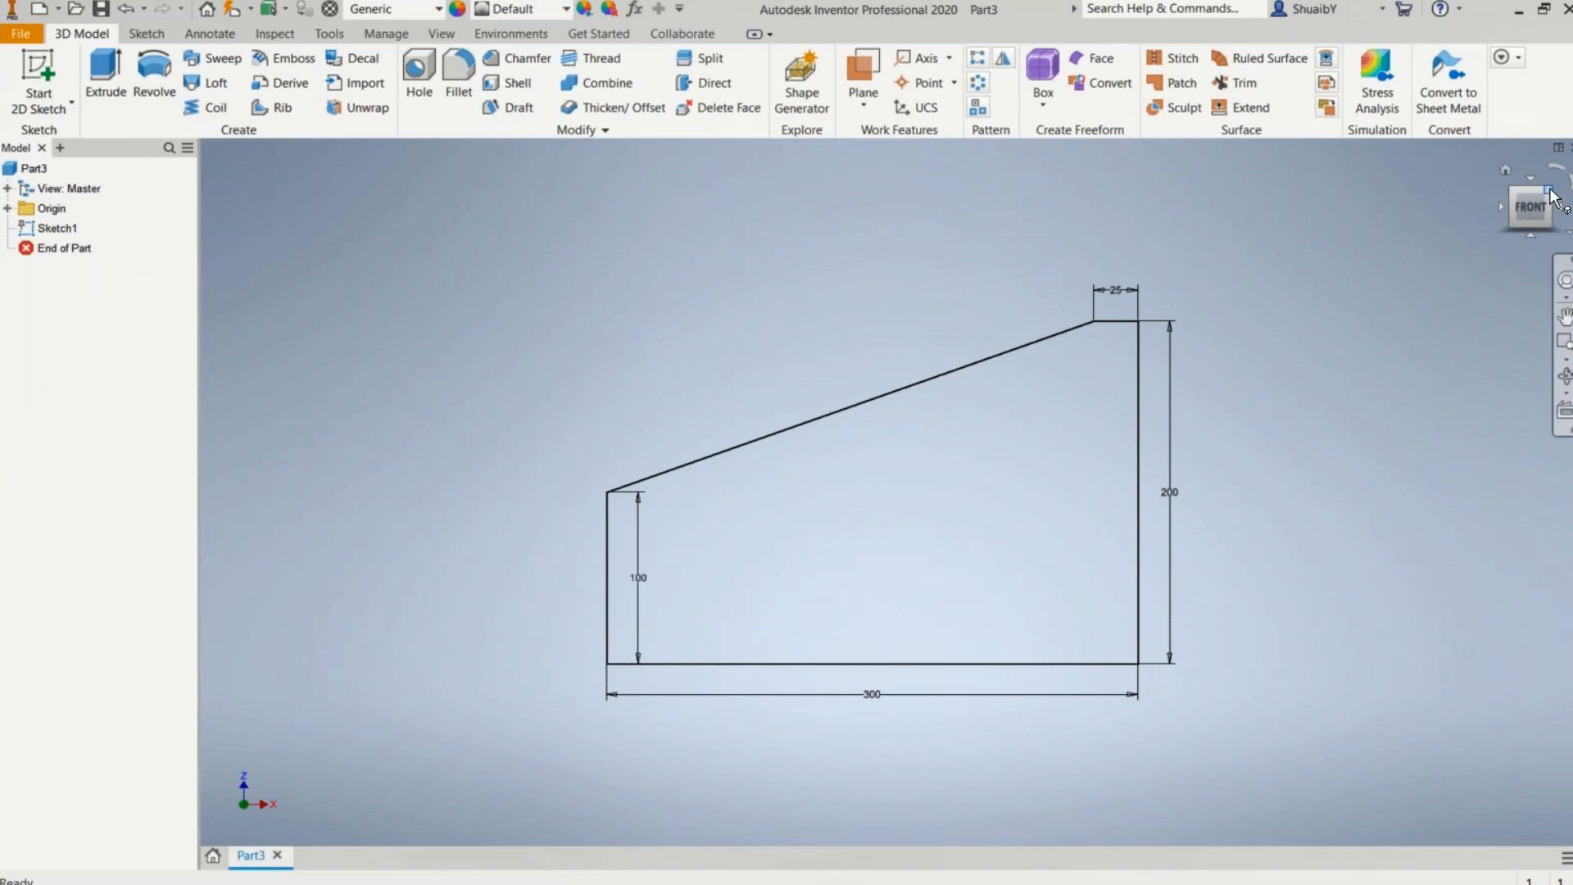
click(1551, 195)
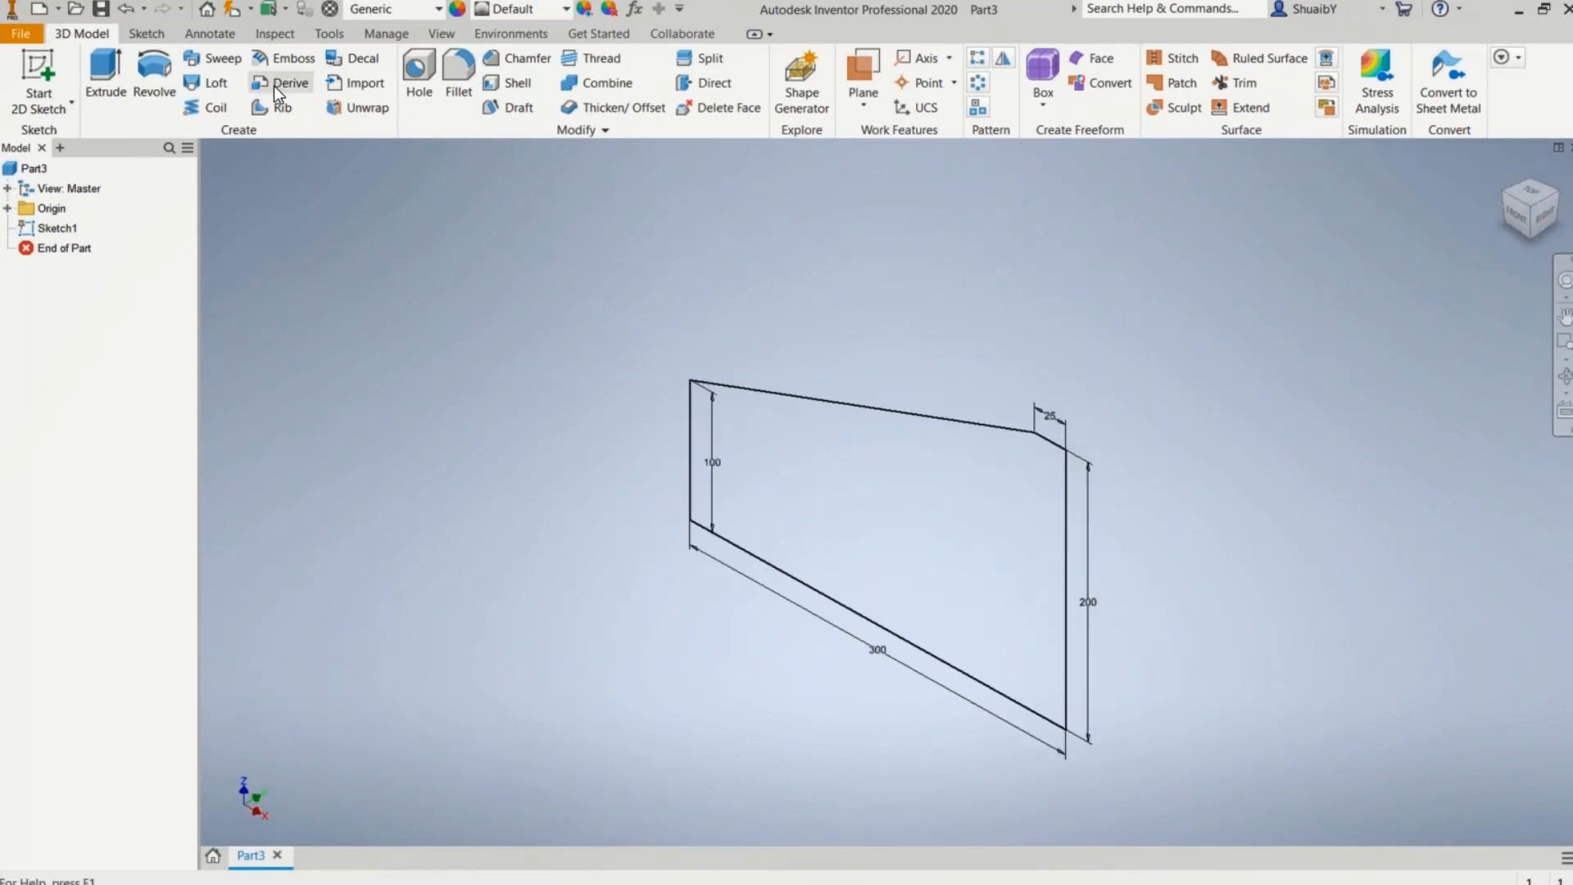
click(105, 72)
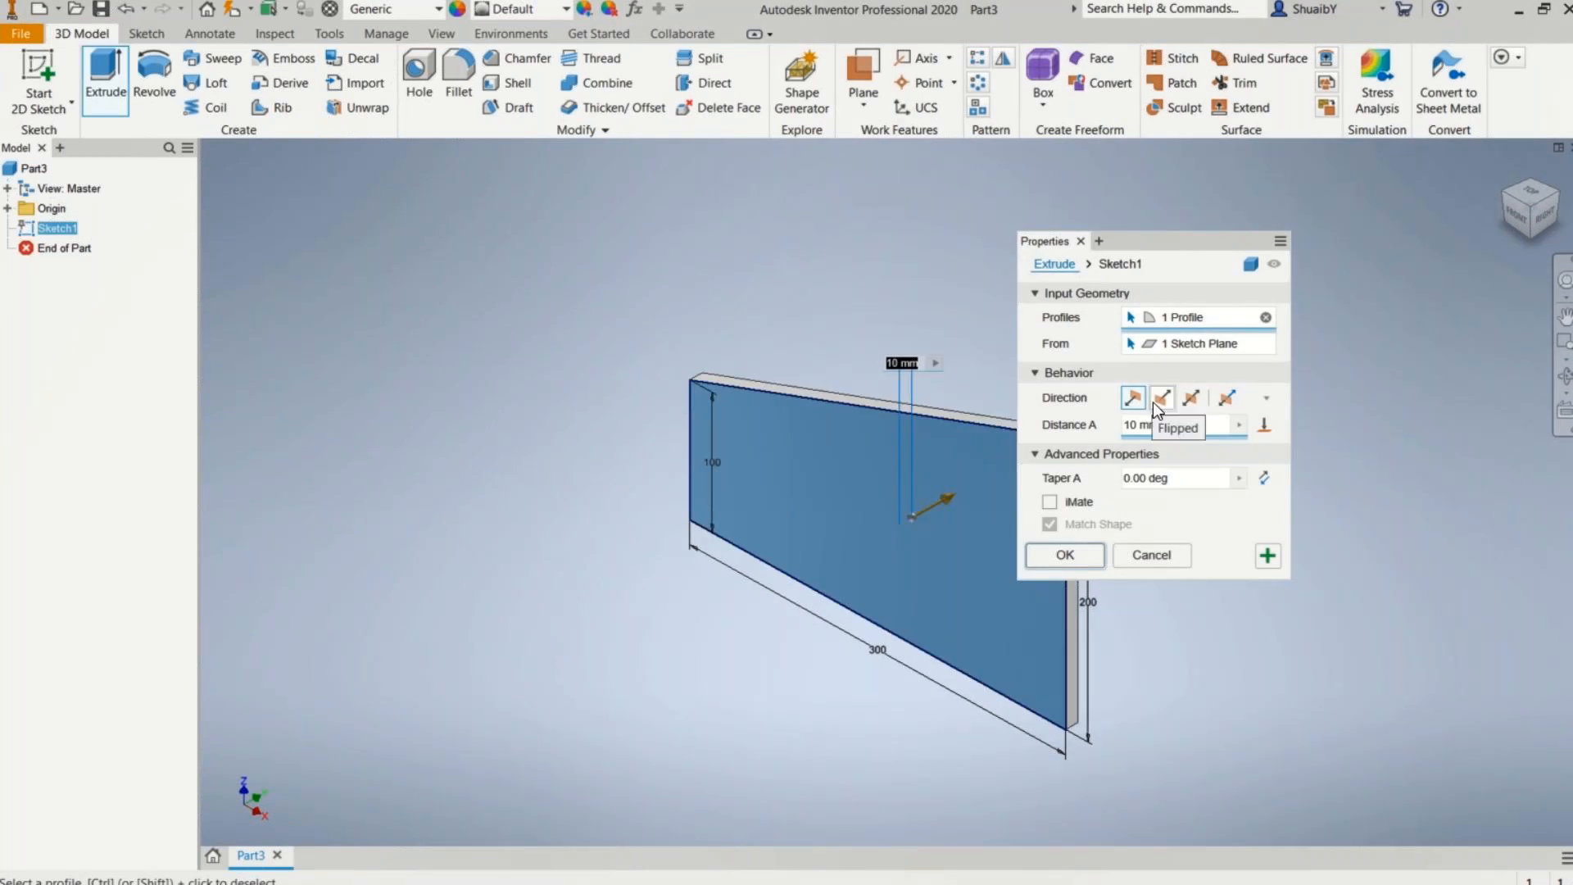
click(1129, 426)
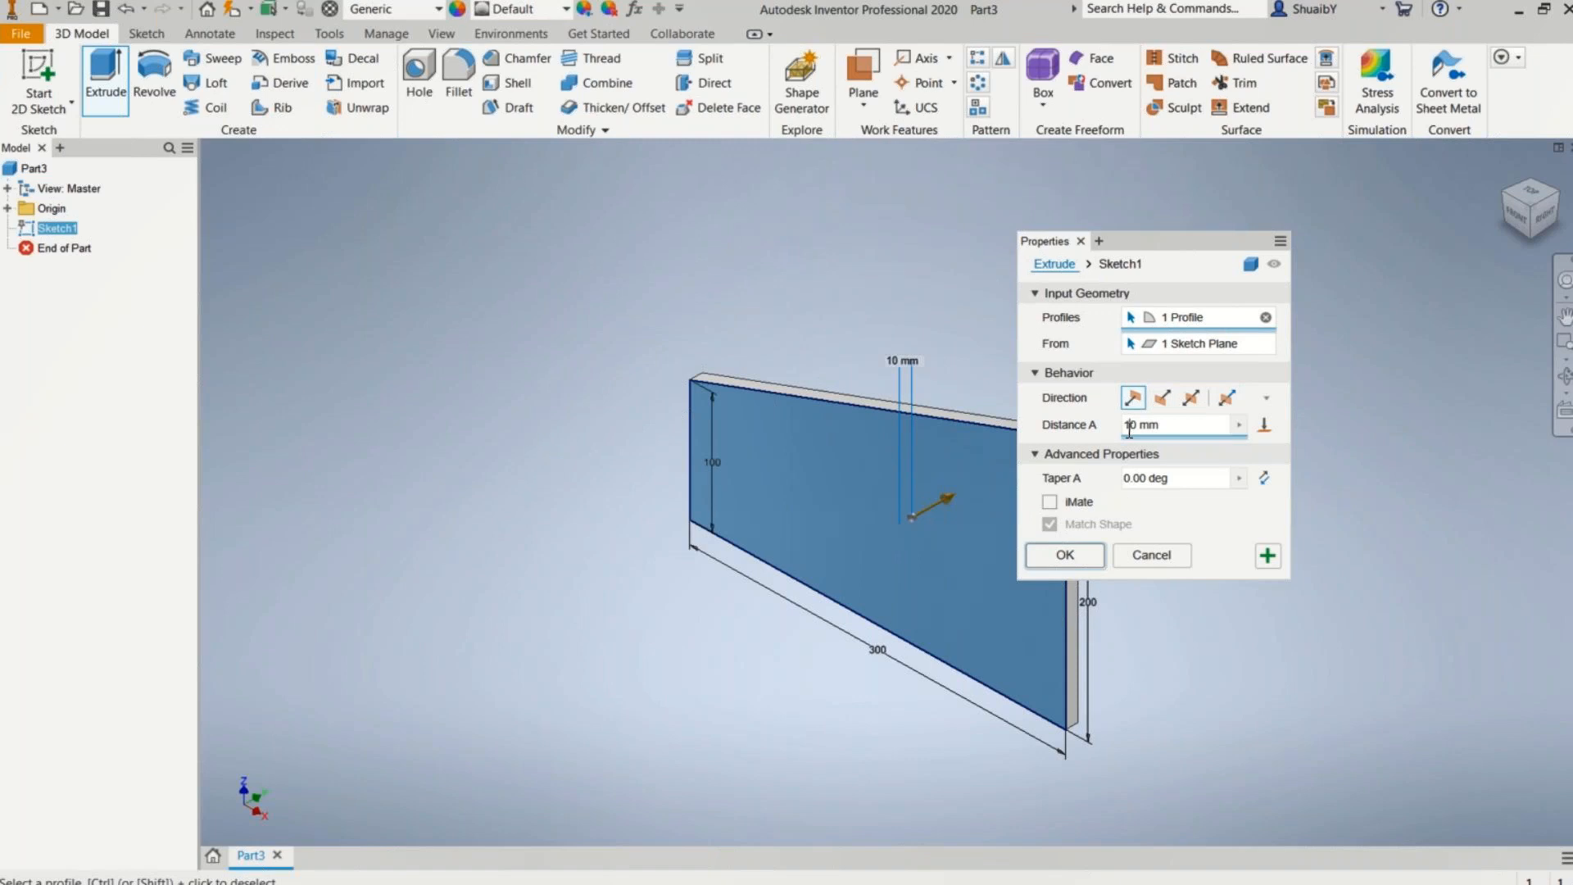
key(BackSpace)
text(50)
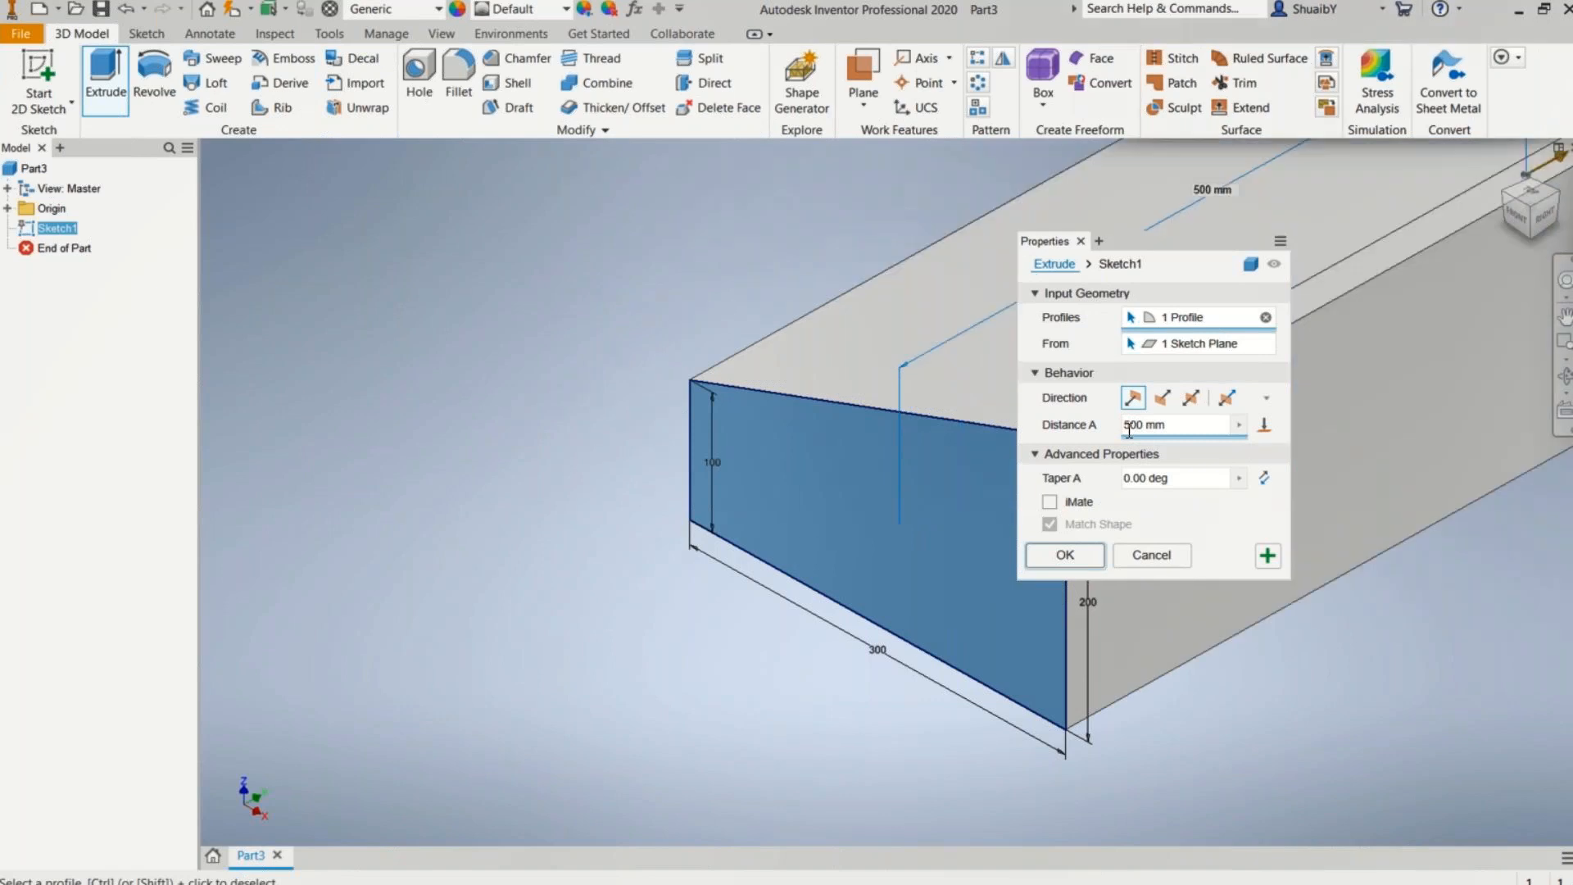
key(Return)
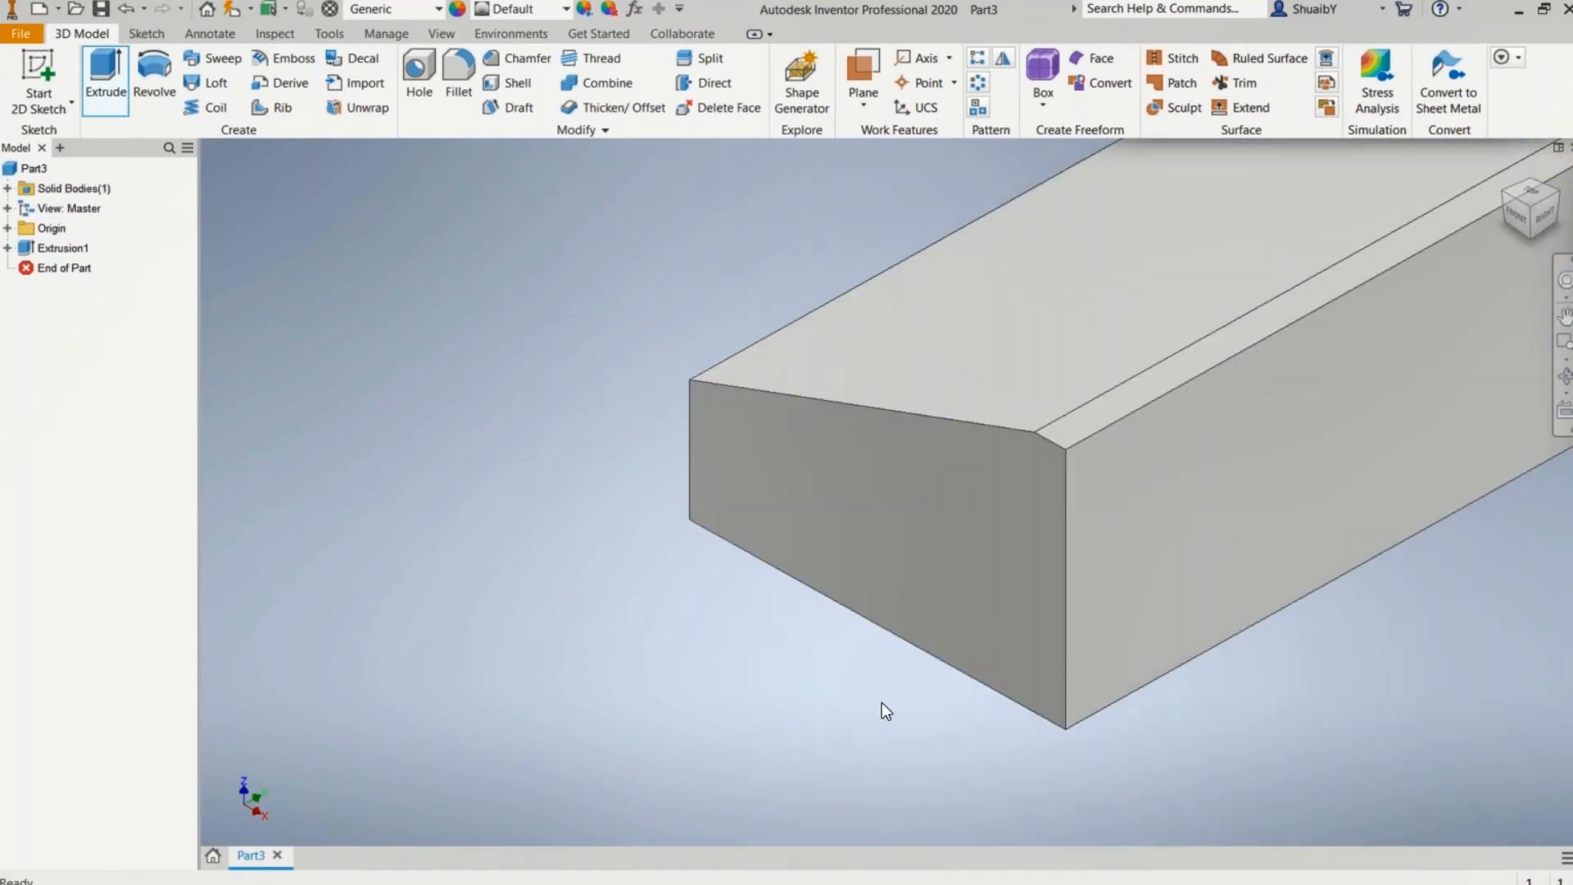
Step: Examine the extruded wedge-shaped block from the front, the sides and an isometric angle
scroll(647, 651, down, 10)
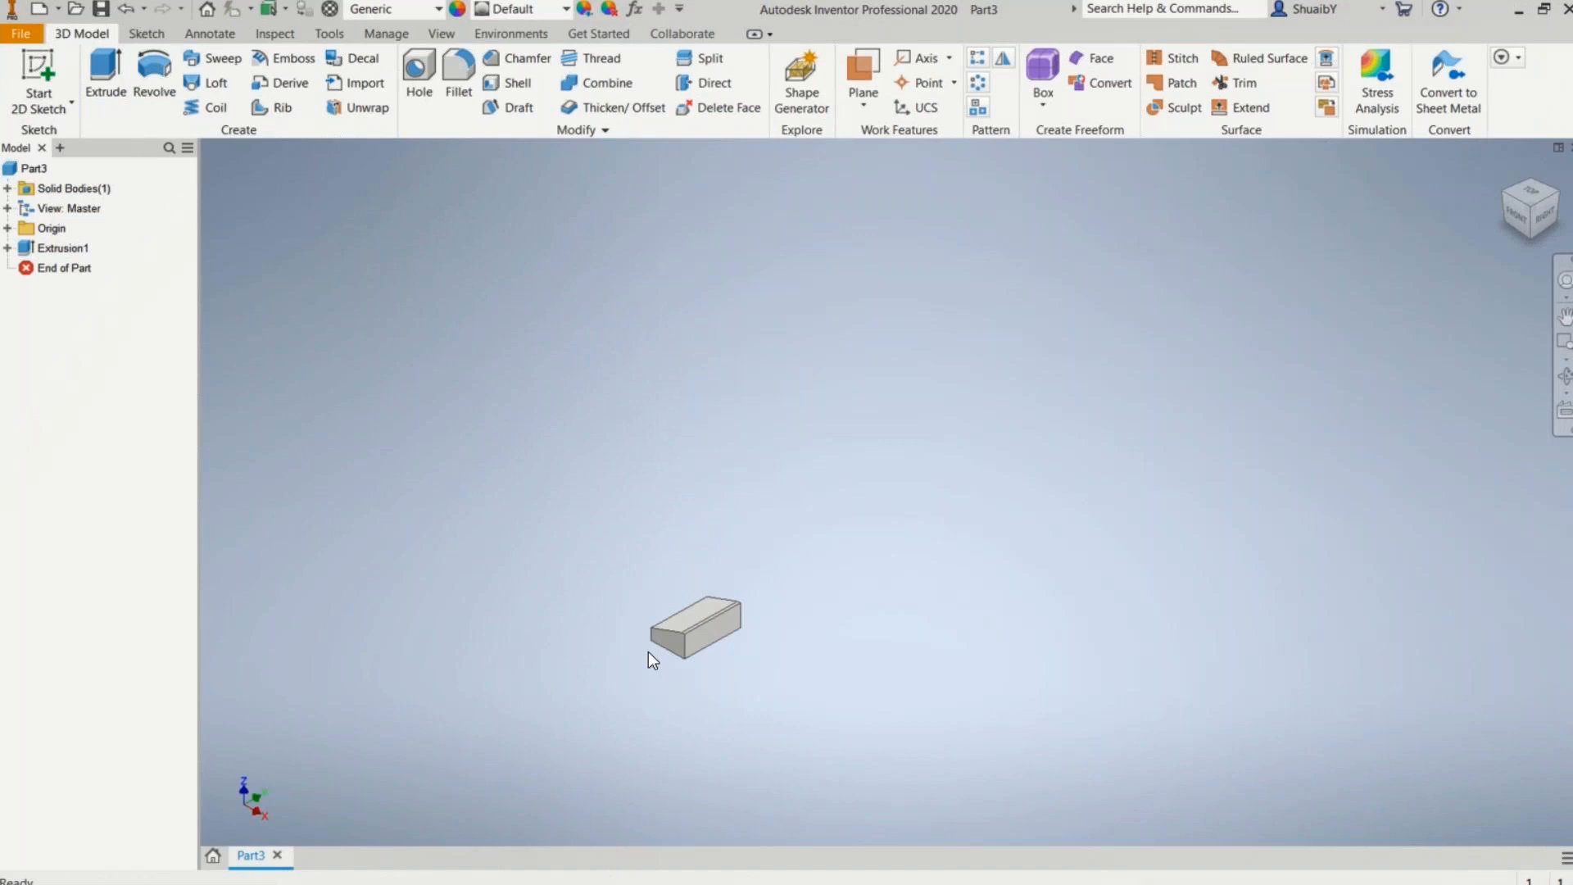
scroll(648, 651, up, 10)
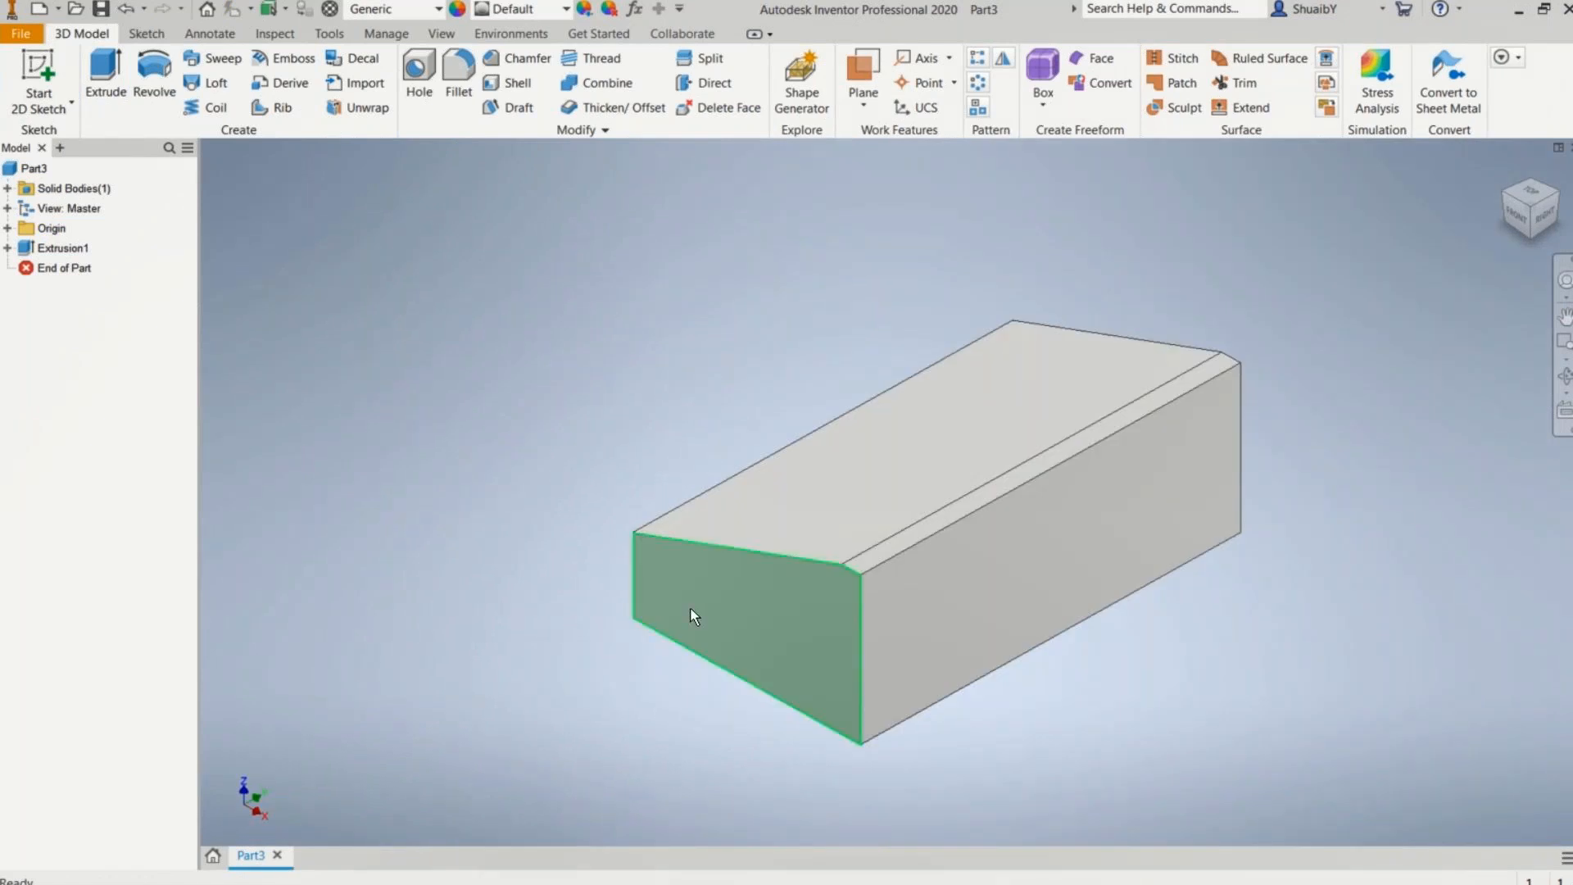
click(1519, 223)
click(1559, 208)
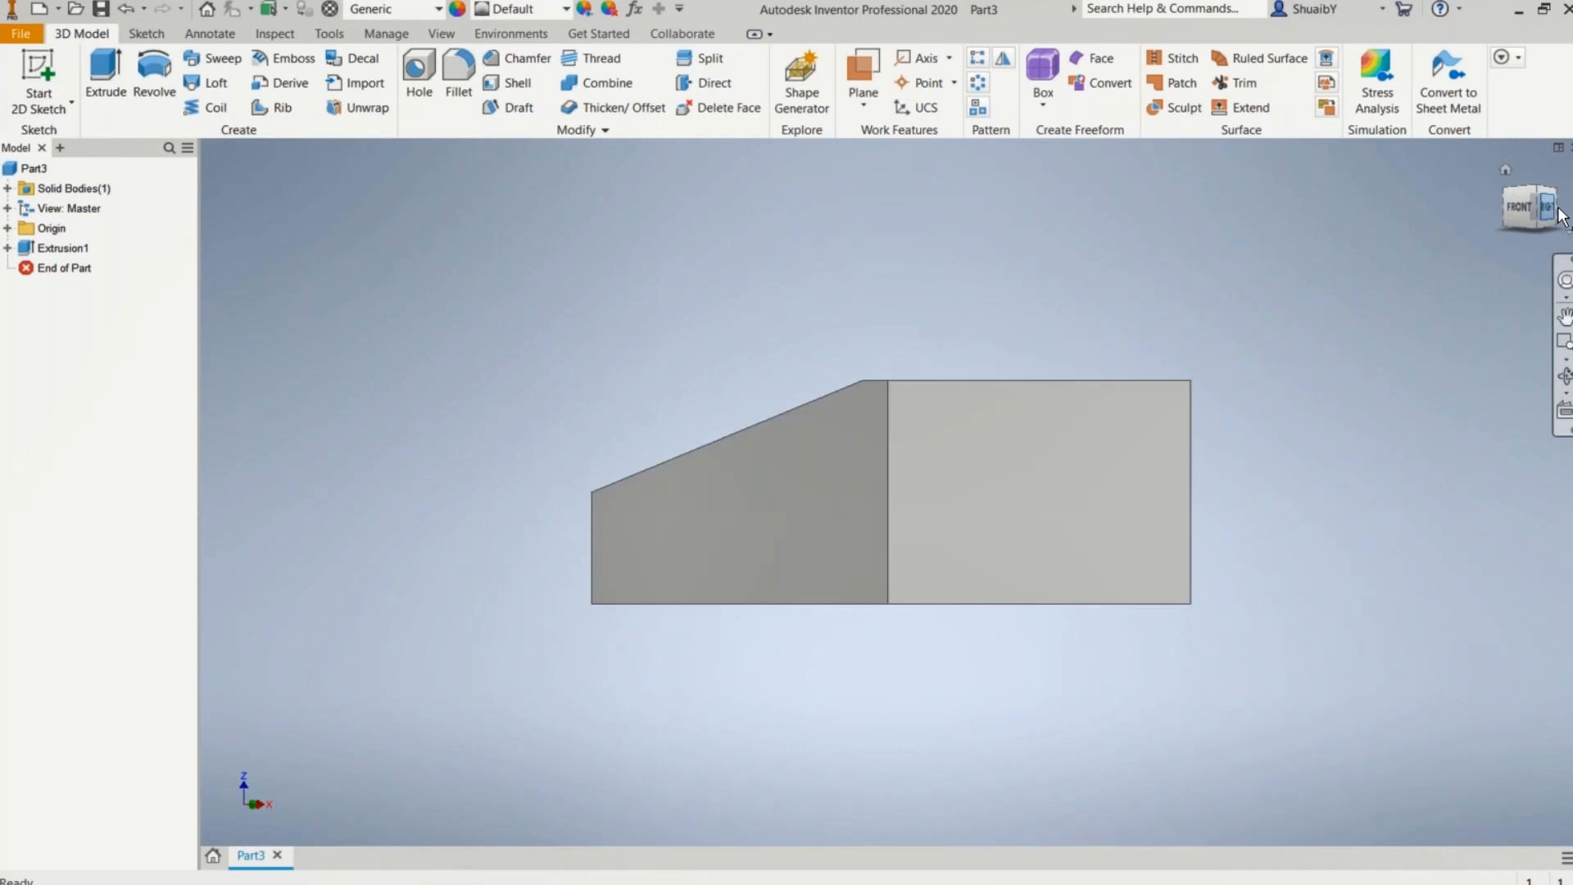
click(1560, 211)
click(1560, 211)
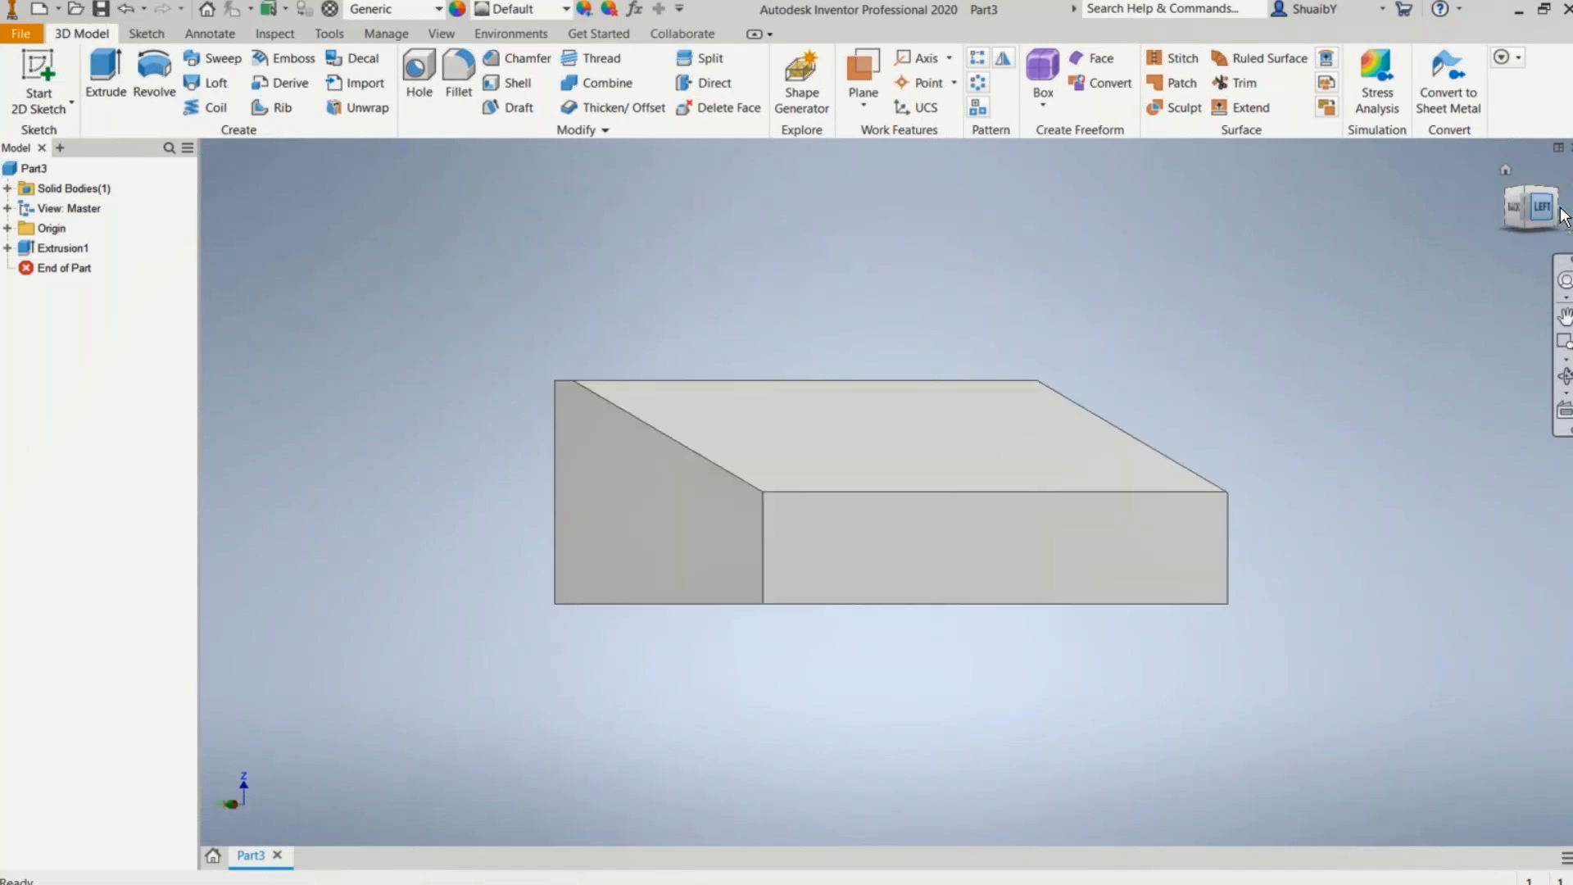
click(1560, 212)
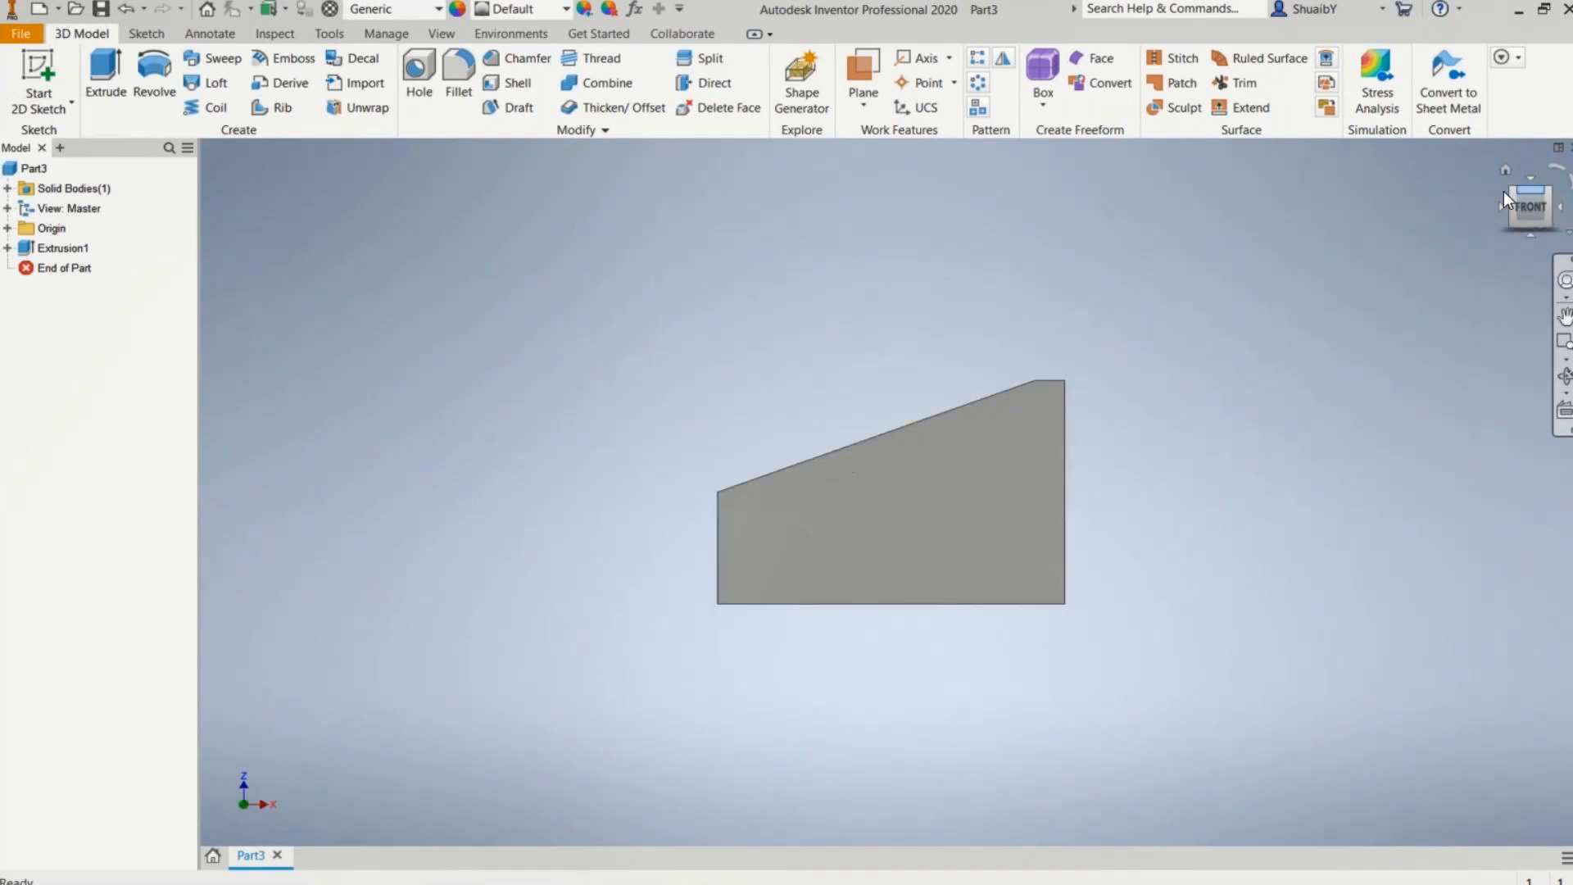
click(1549, 190)
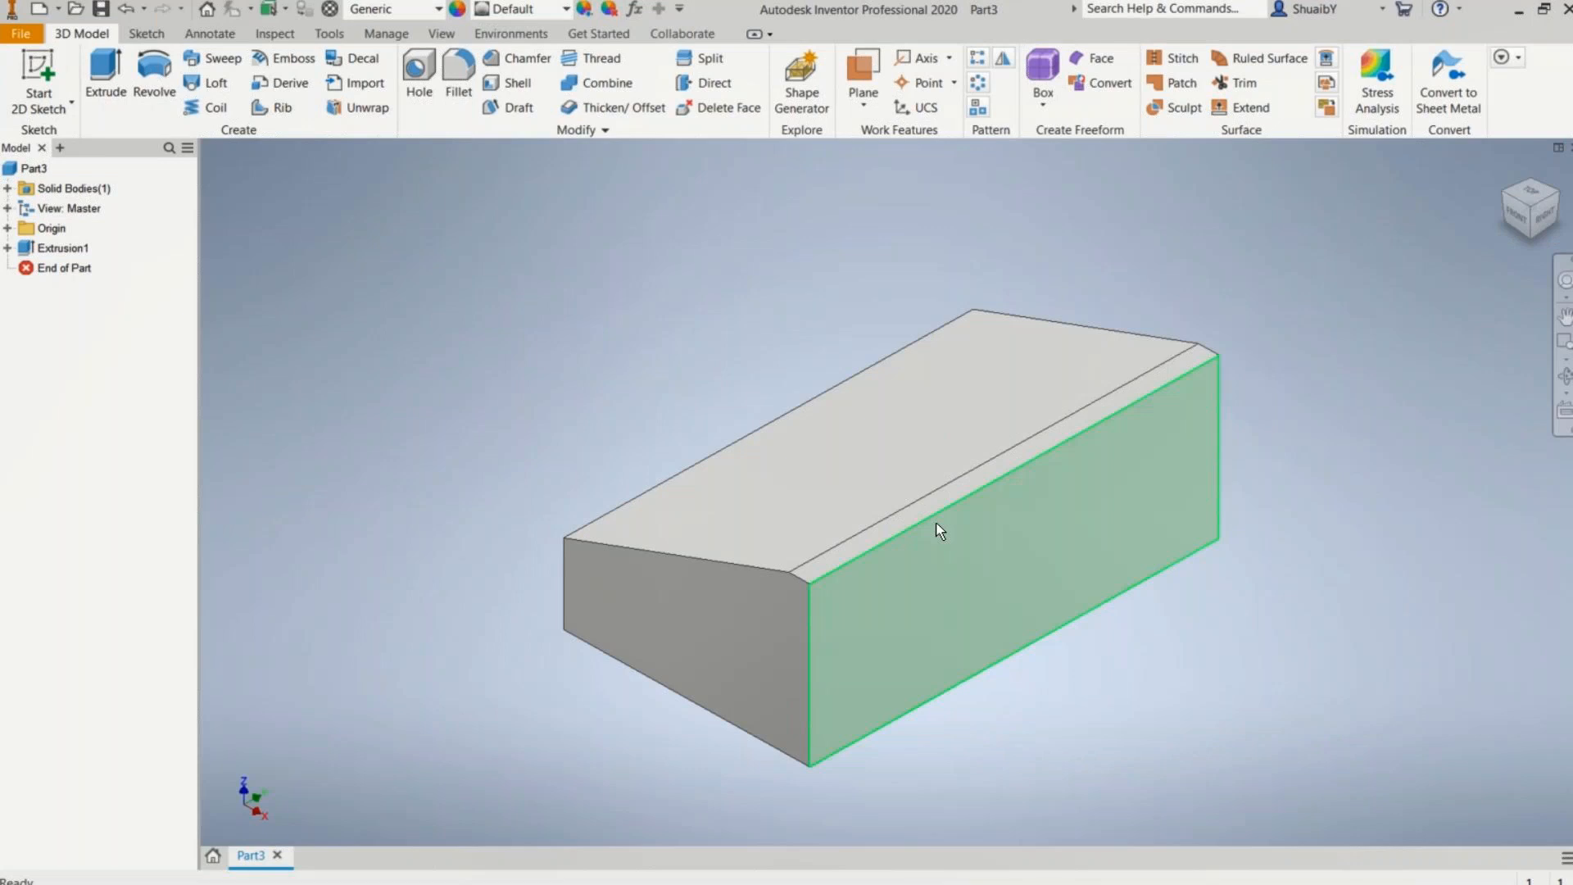
Step: Open the part's parameters and rename the 100 mm parameter ROK to LOK
click(386, 31)
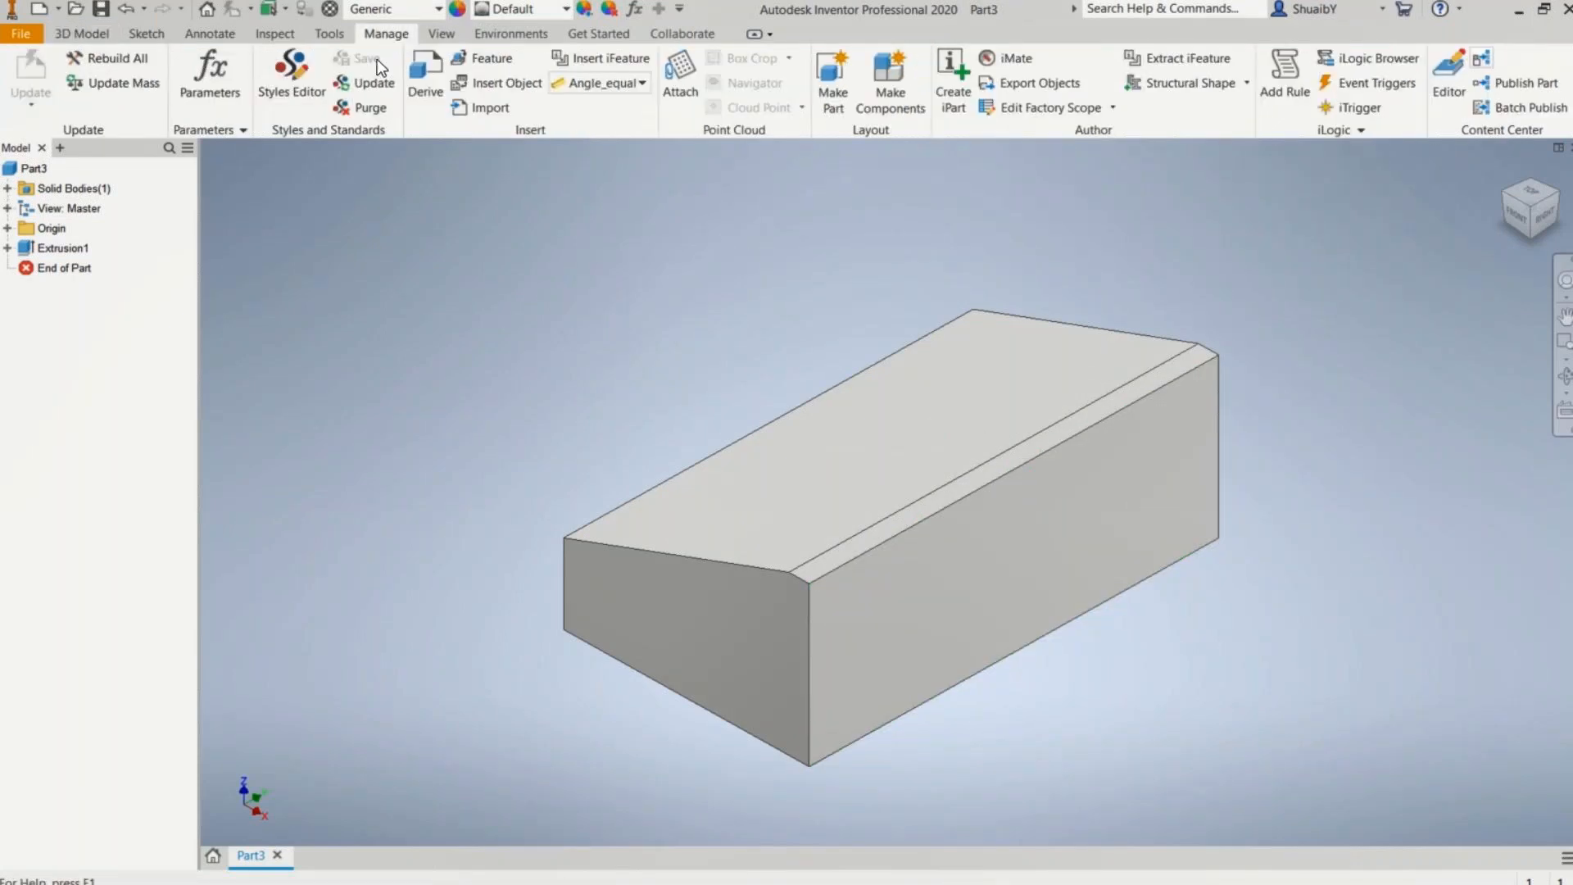
click(209, 76)
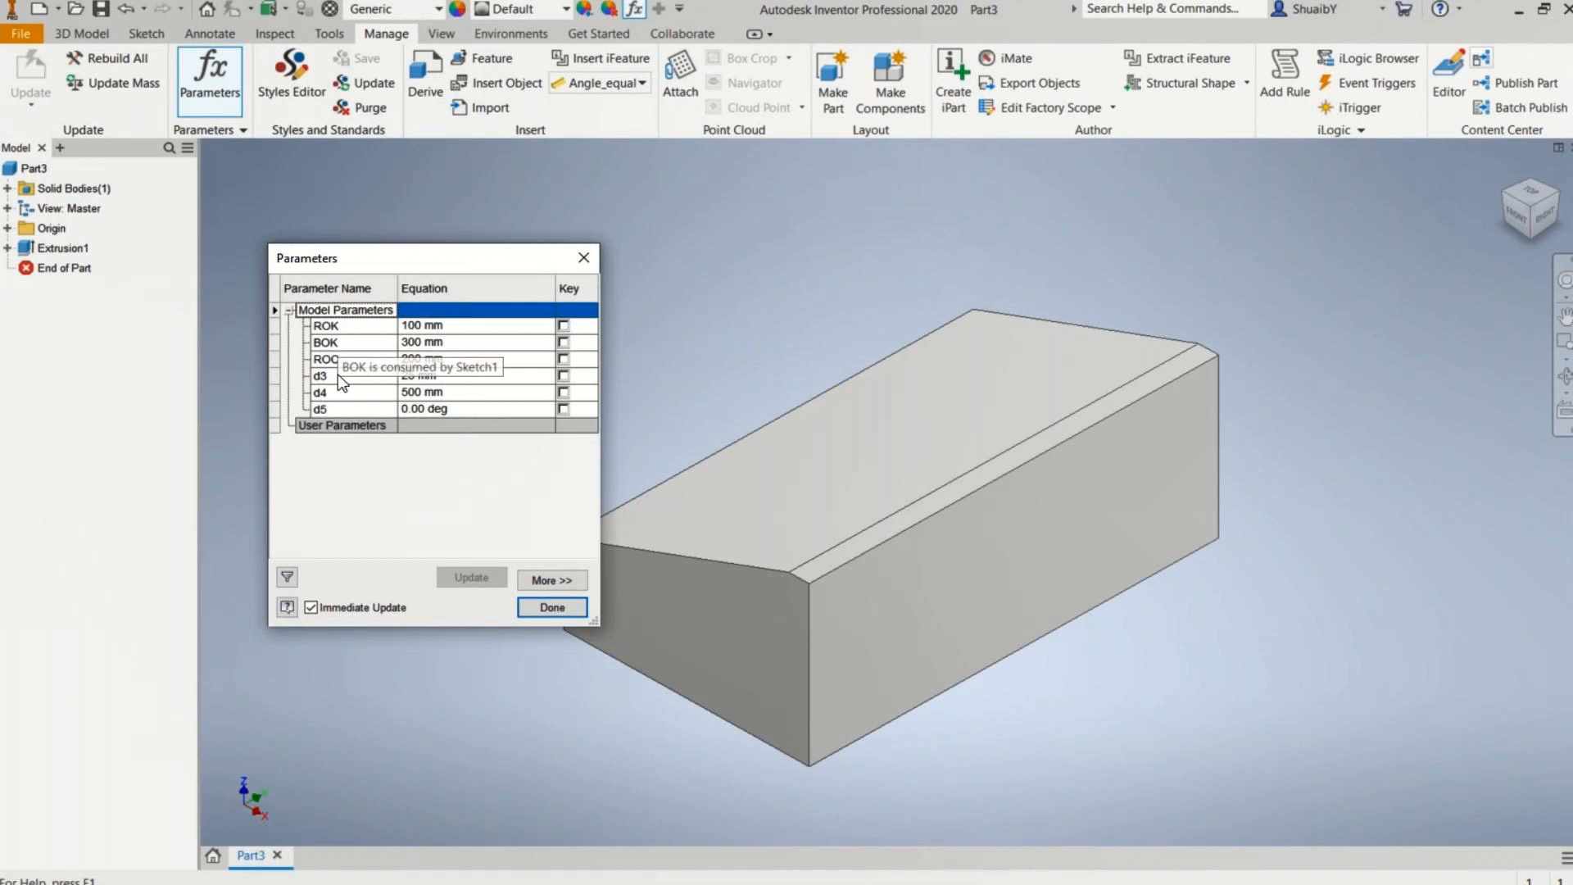
click(327, 325)
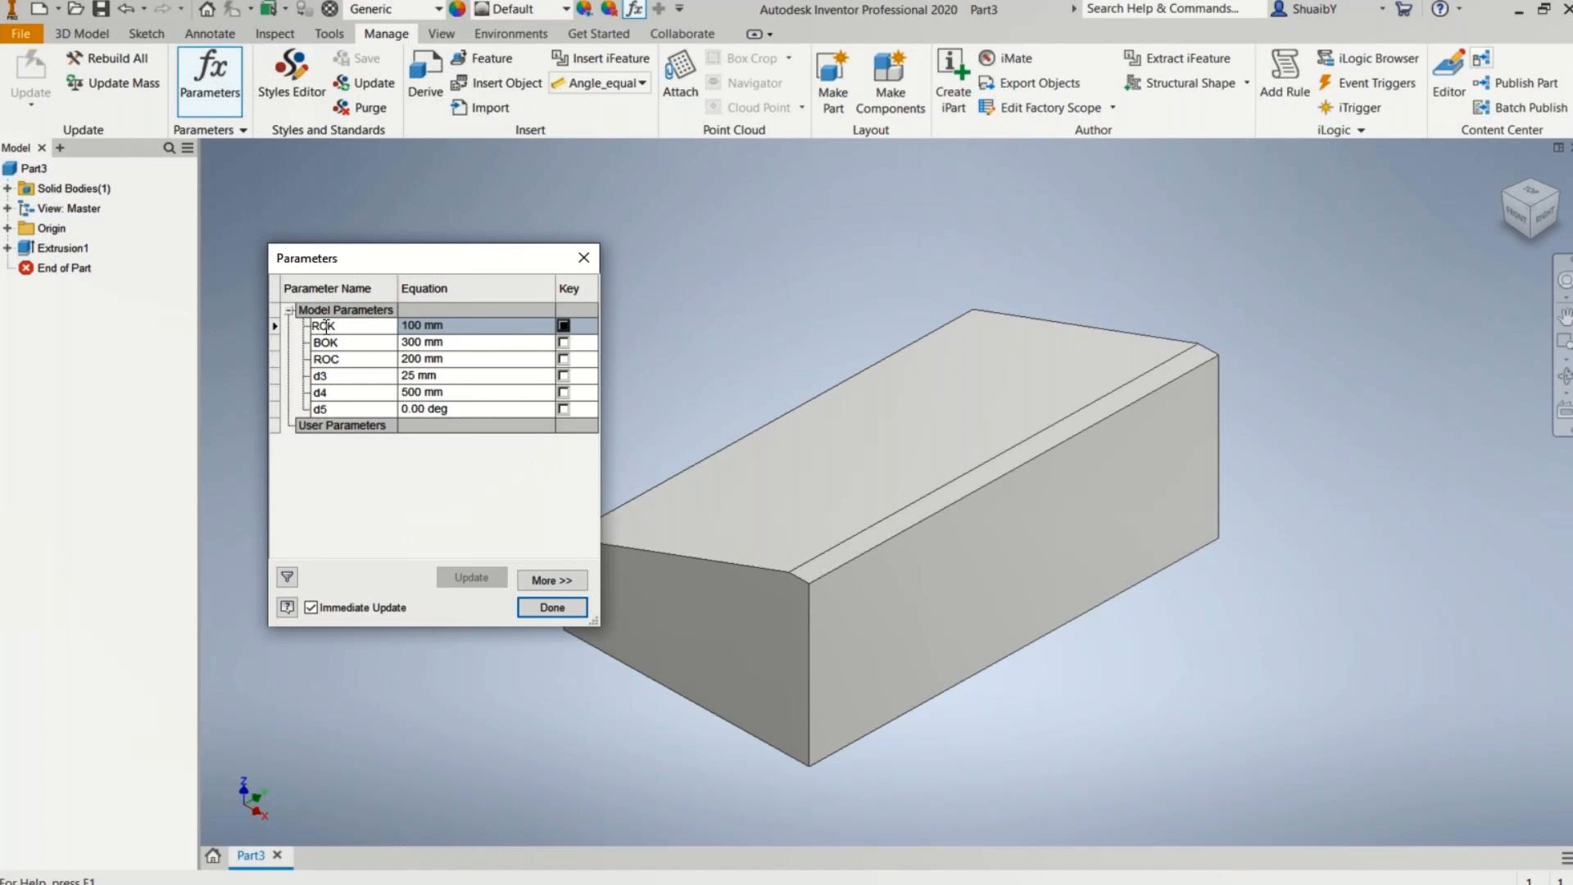
drag(319, 326, 316, 328)
text(L)
click(379, 347)
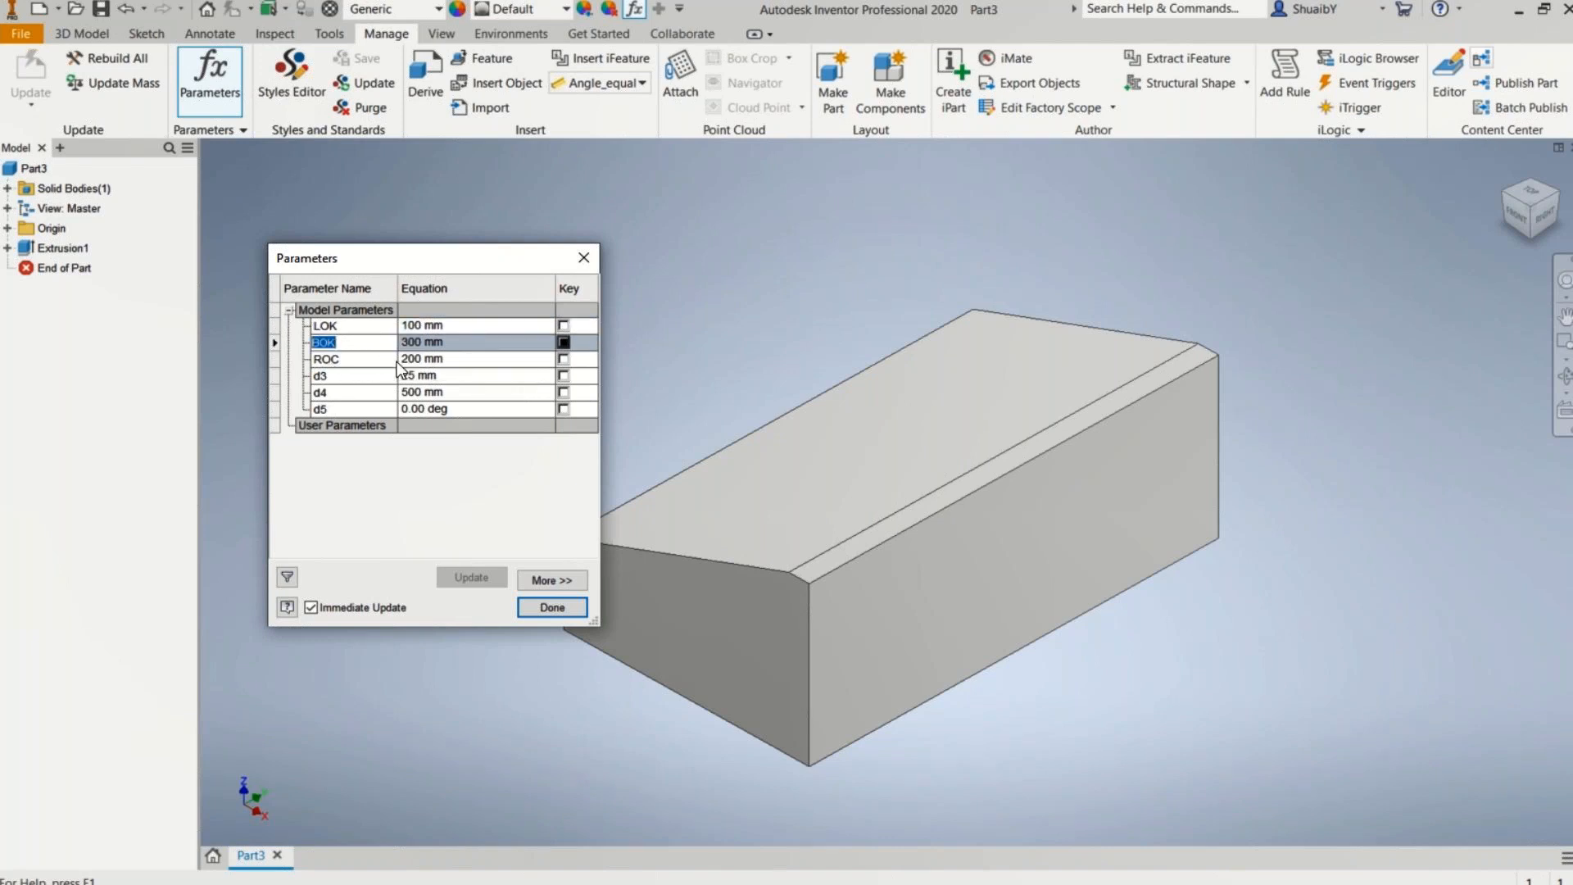
Step: Rename the 25 mm parameter d3 to TOK and the 200 mm parameter ROC to ROK
click(358, 379)
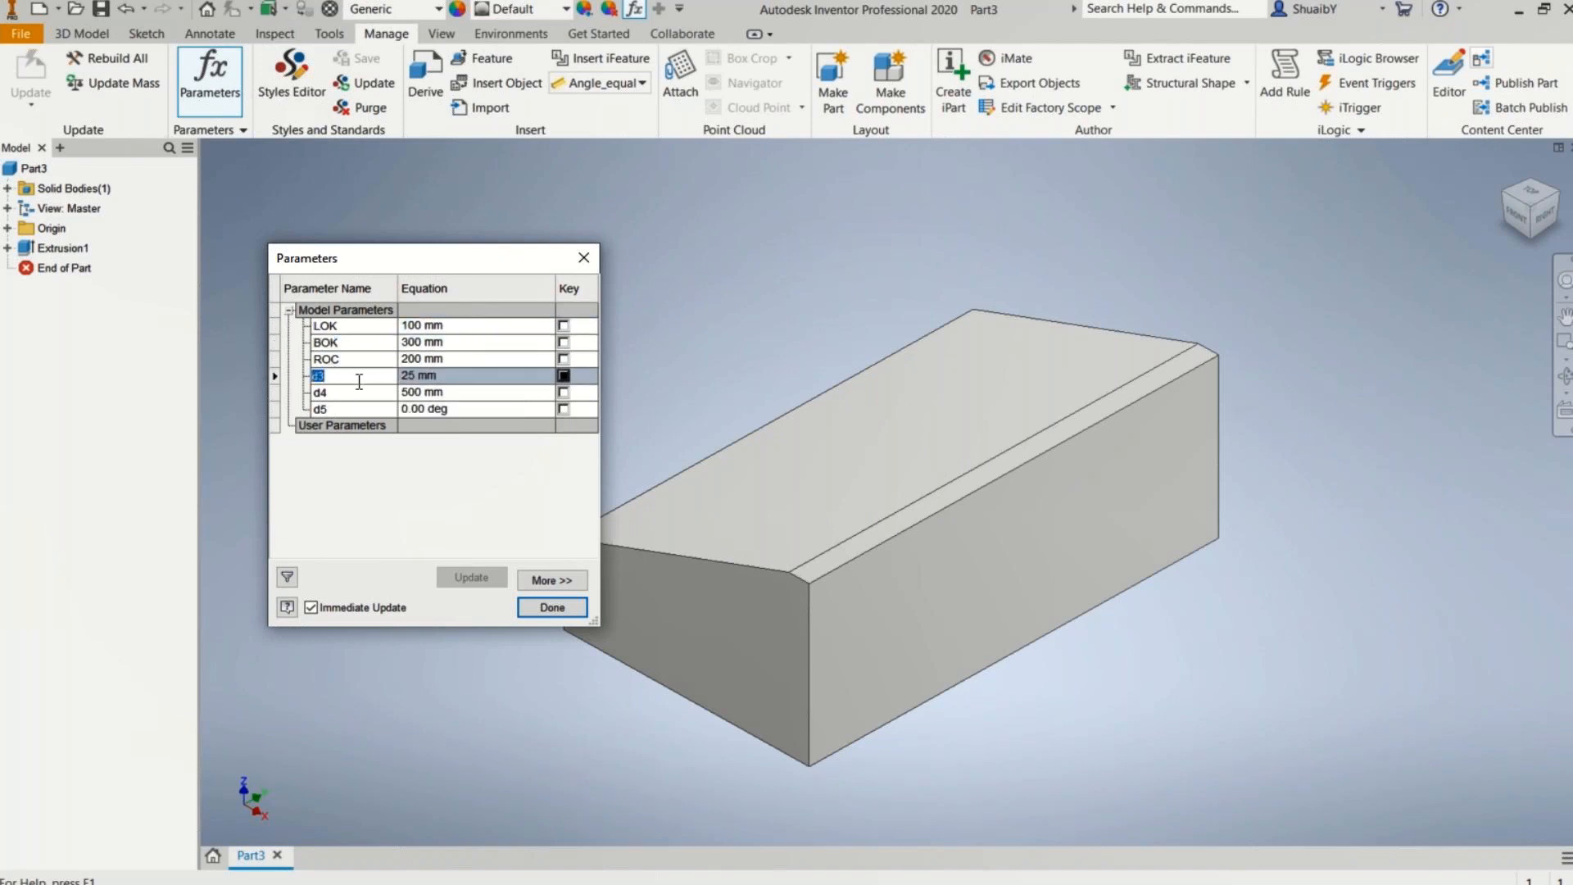
text(TOK)
click(351, 358)
key(BackSpace)
text(K)
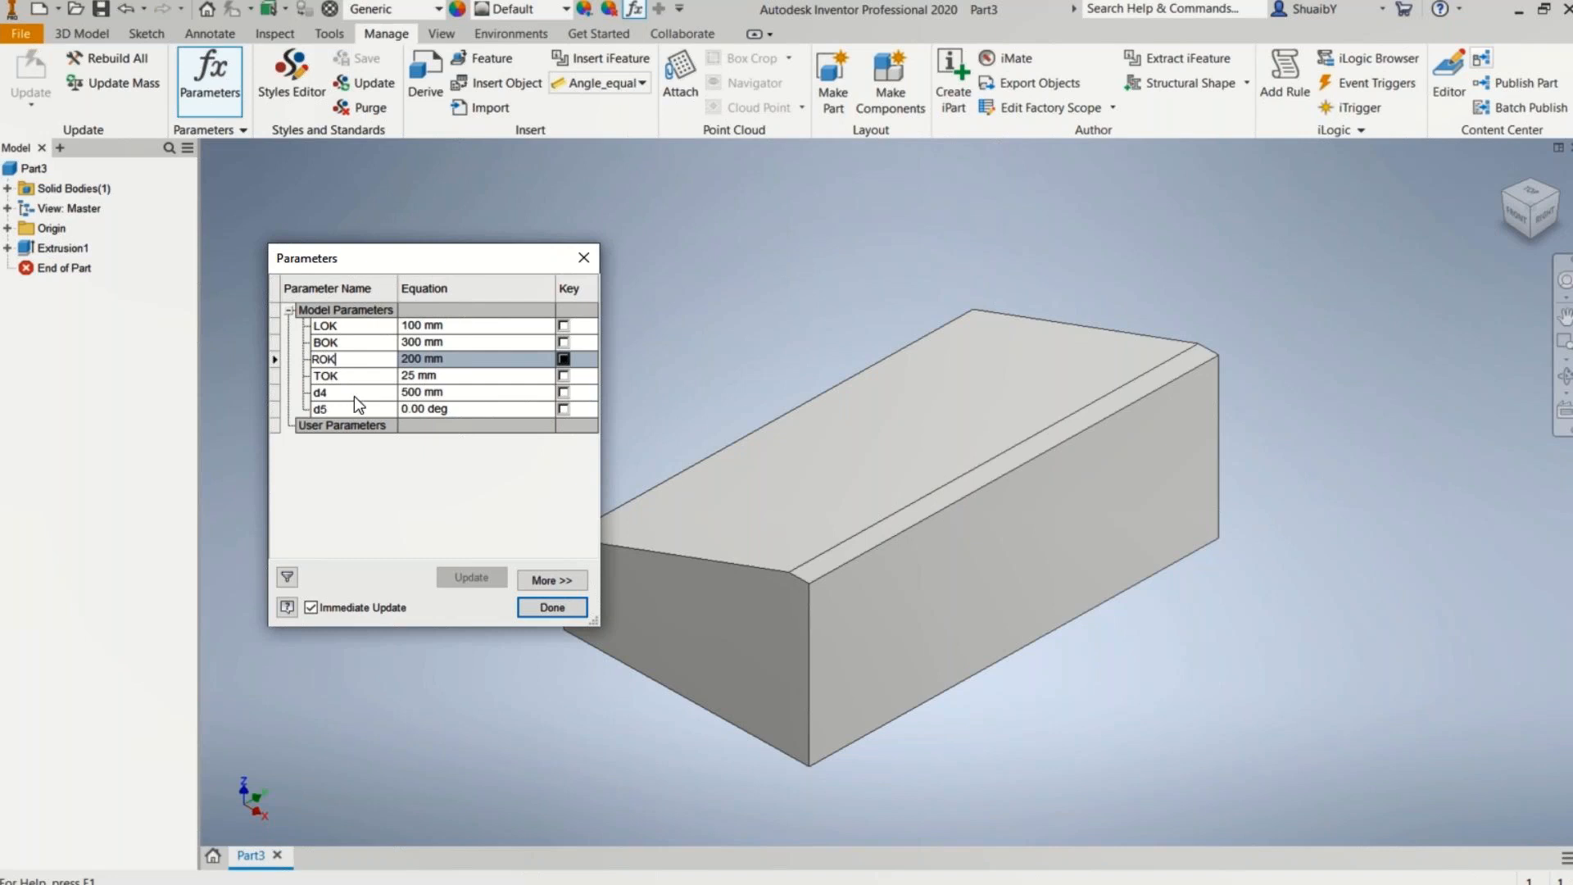
Step: Rename the 500 mm extrusion parameter d4 to LENGTH and the taper angle parameter d5 to HYP
click(355, 395)
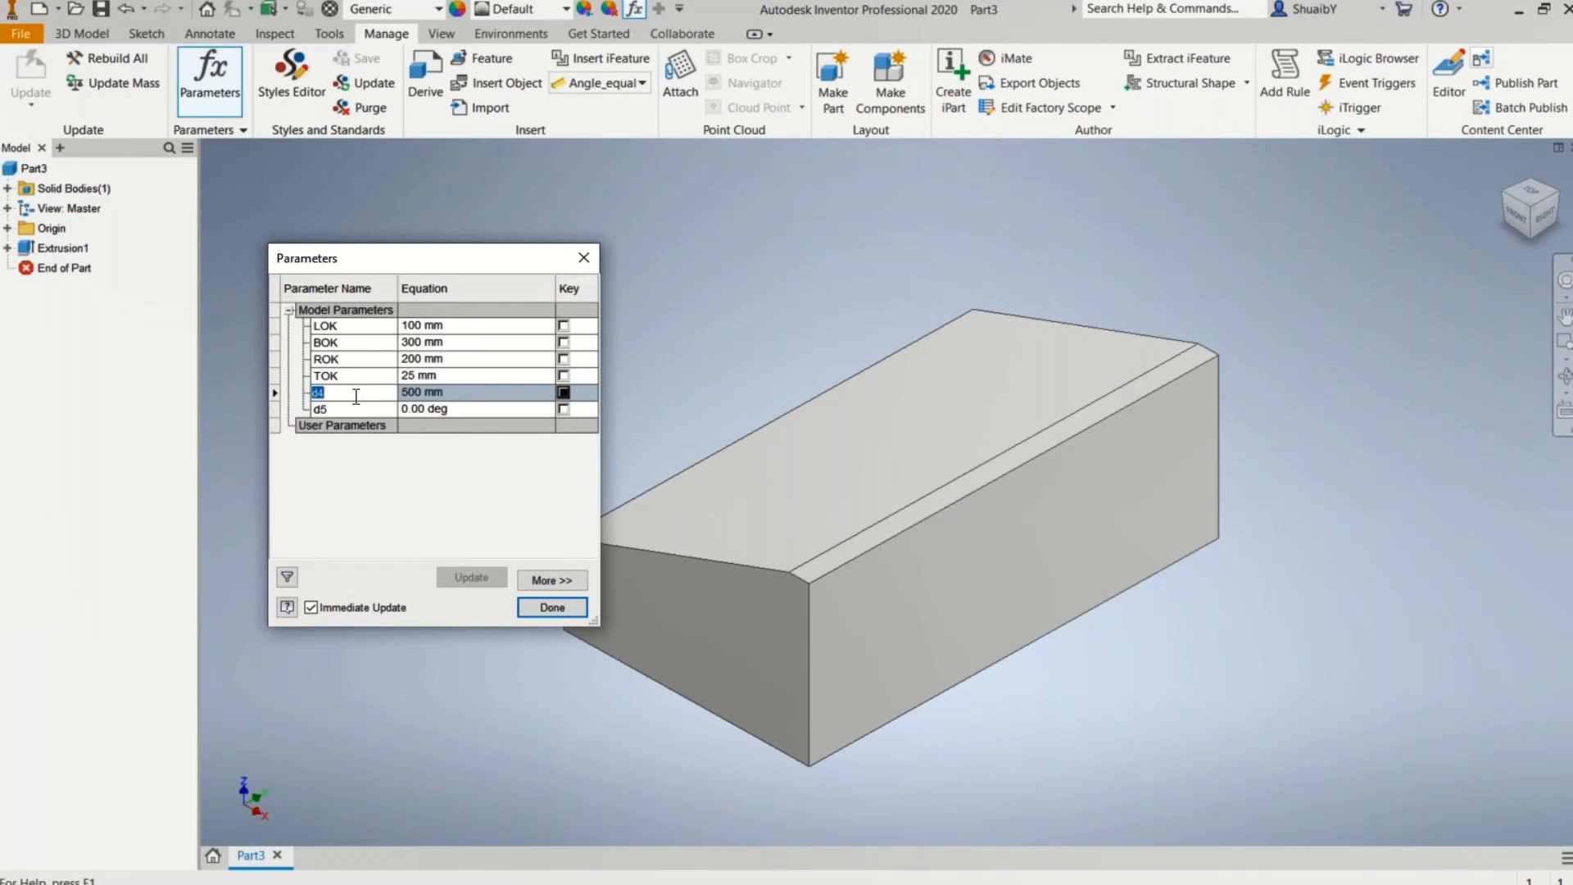
text(LENGTH)
click(349, 410)
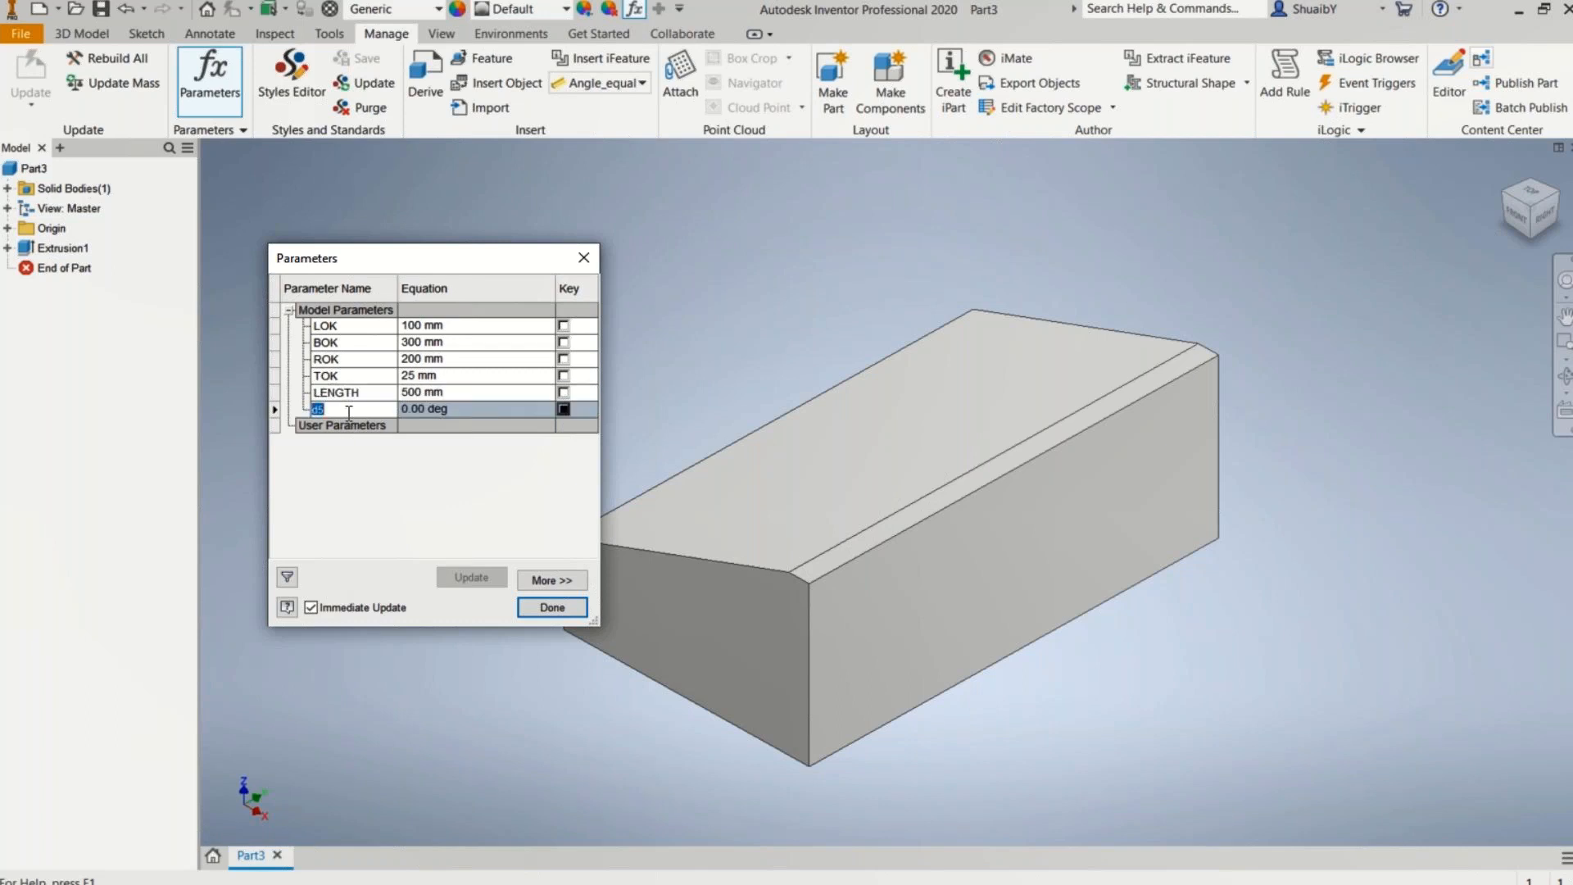
text(HYP)
key(Return)
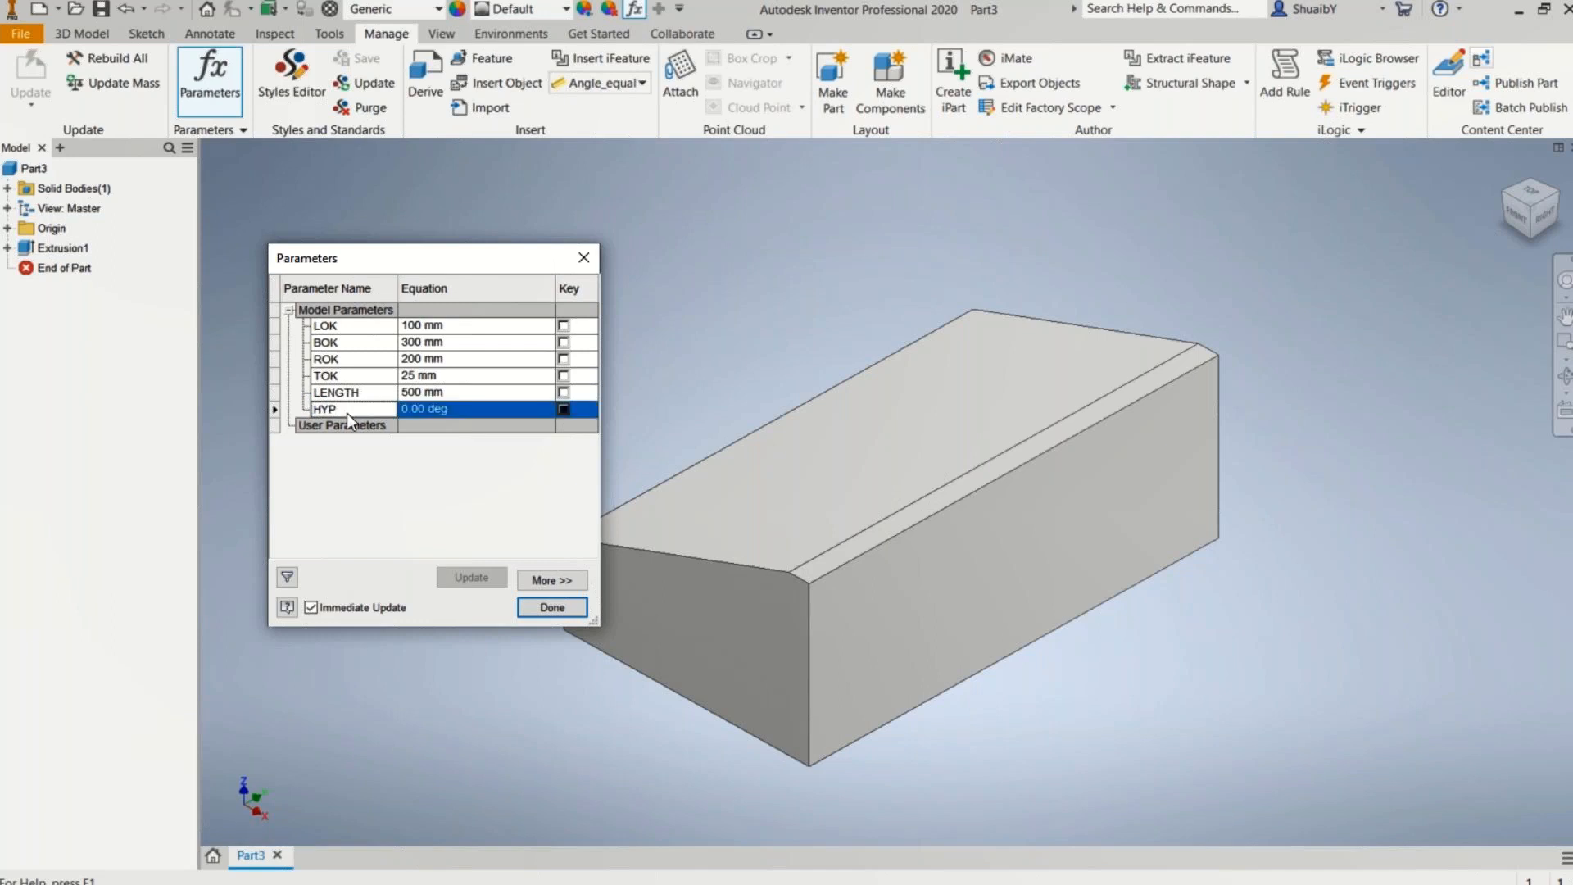
Step: Mark LOK, BOK, ROK, TOK, LENGTH and HYP as key parameters and finish editing the parameters
click(563, 326)
click(563, 342)
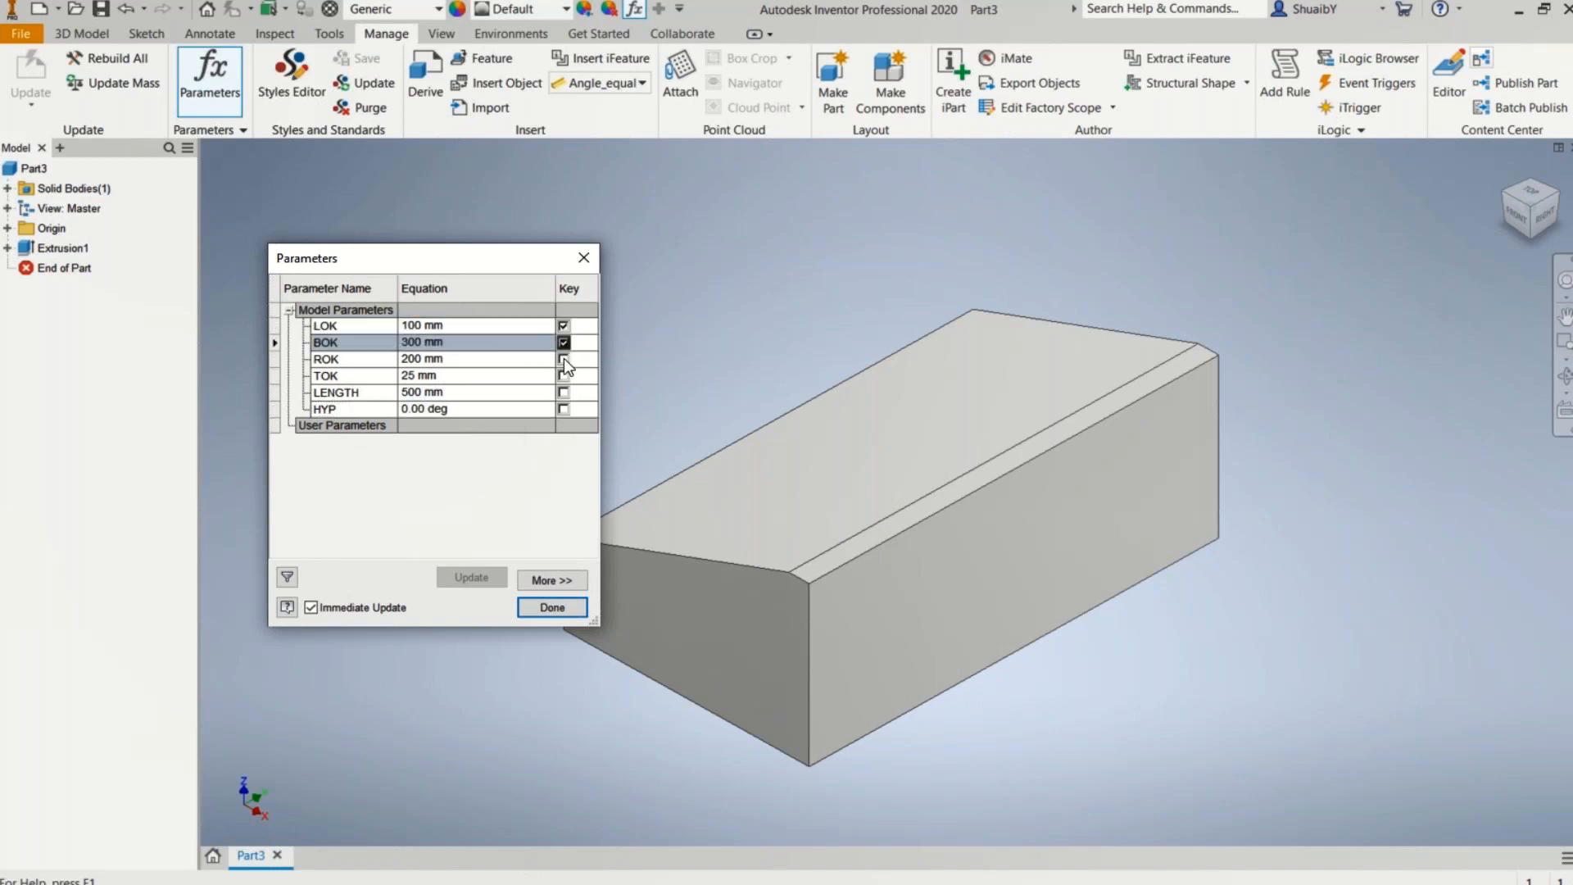
click(563, 359)
click(563, 375)
click(562, 392)
click(562, 408)
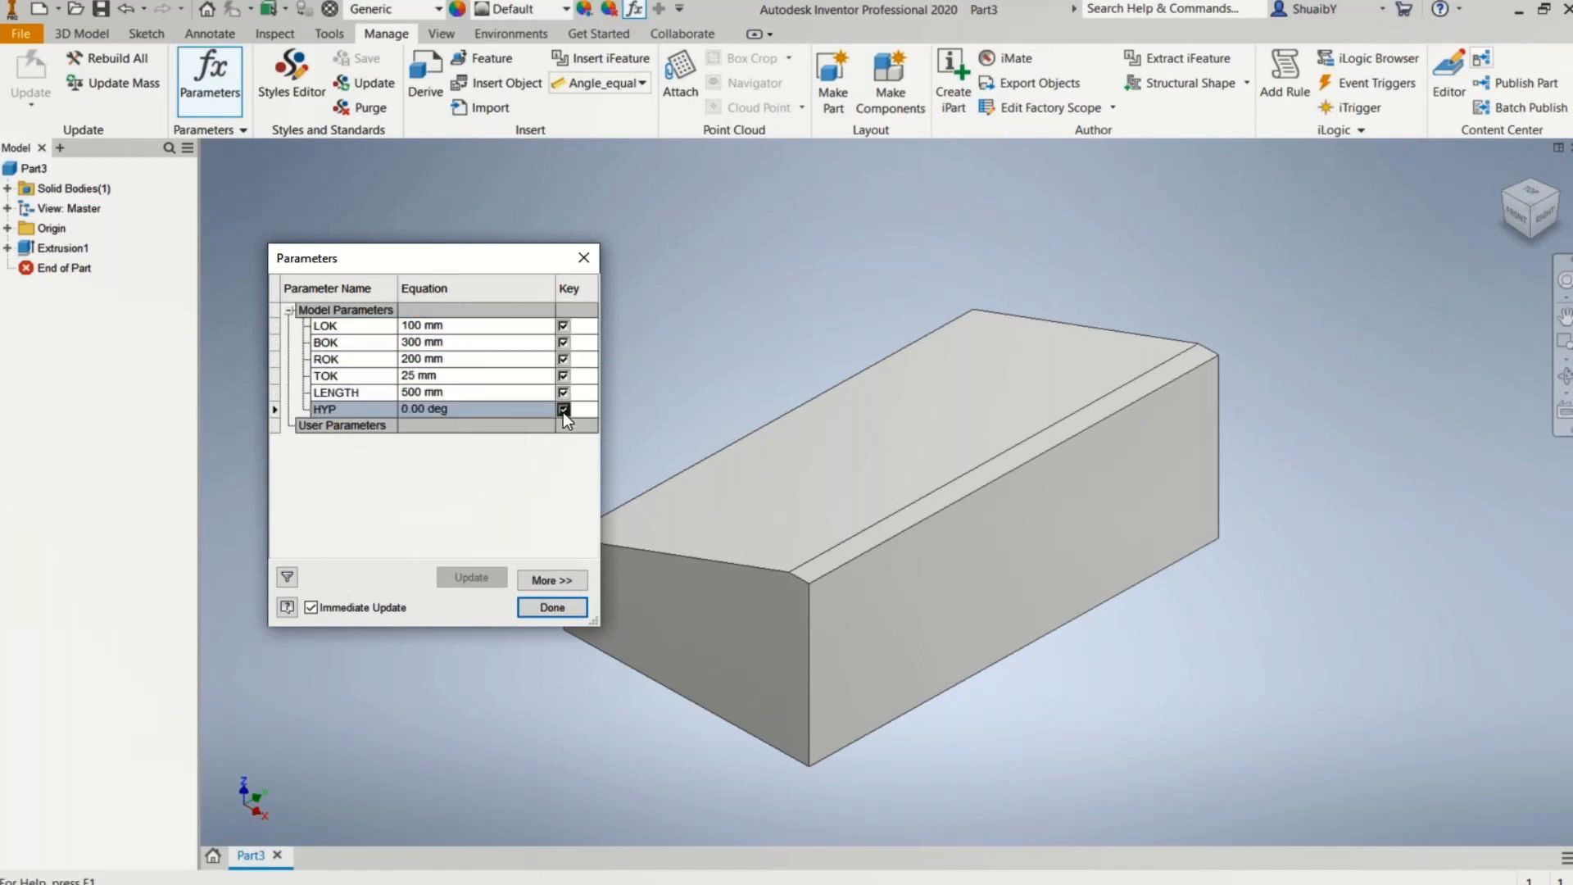
click(552, 607)
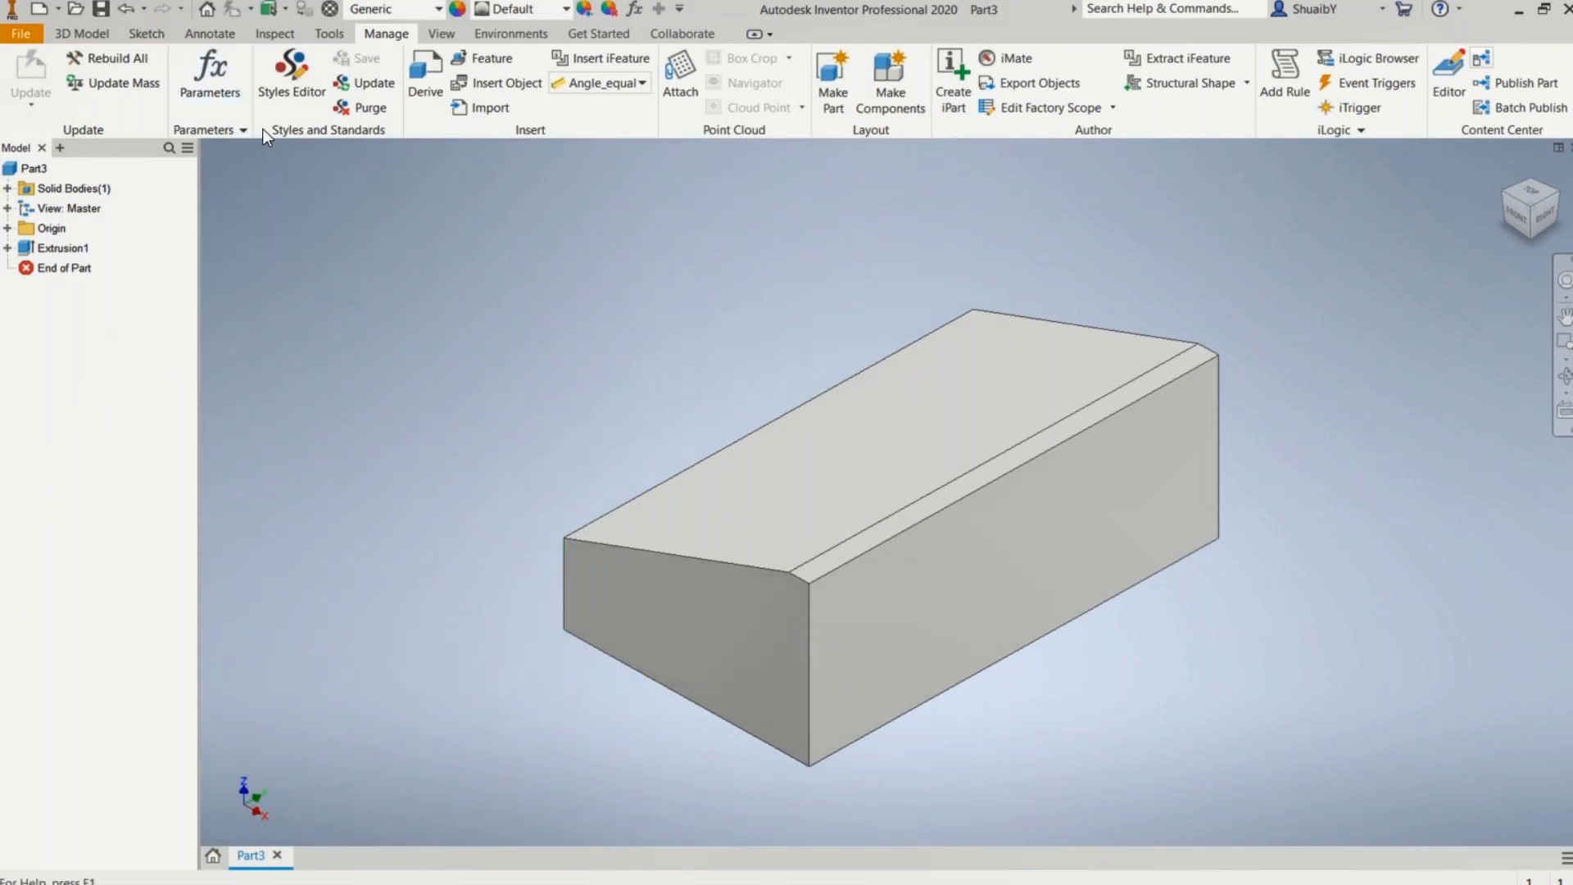
Step: Export the part as a template model named Right Kerbing using the Infrastructure Part Shape Utilities
click(532, 36)
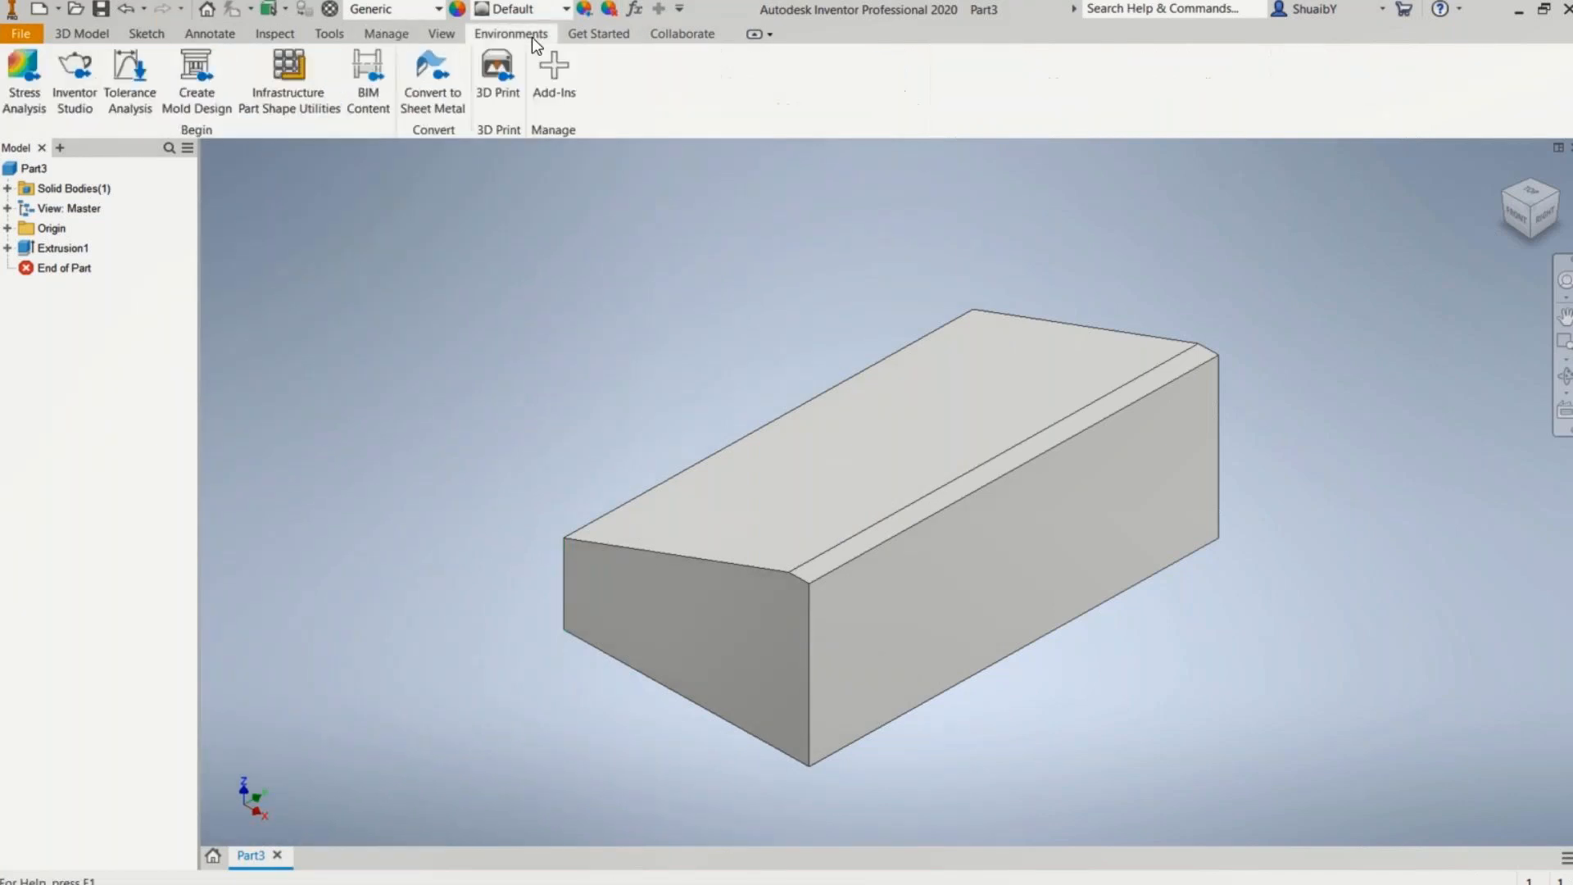
click(293, 92)
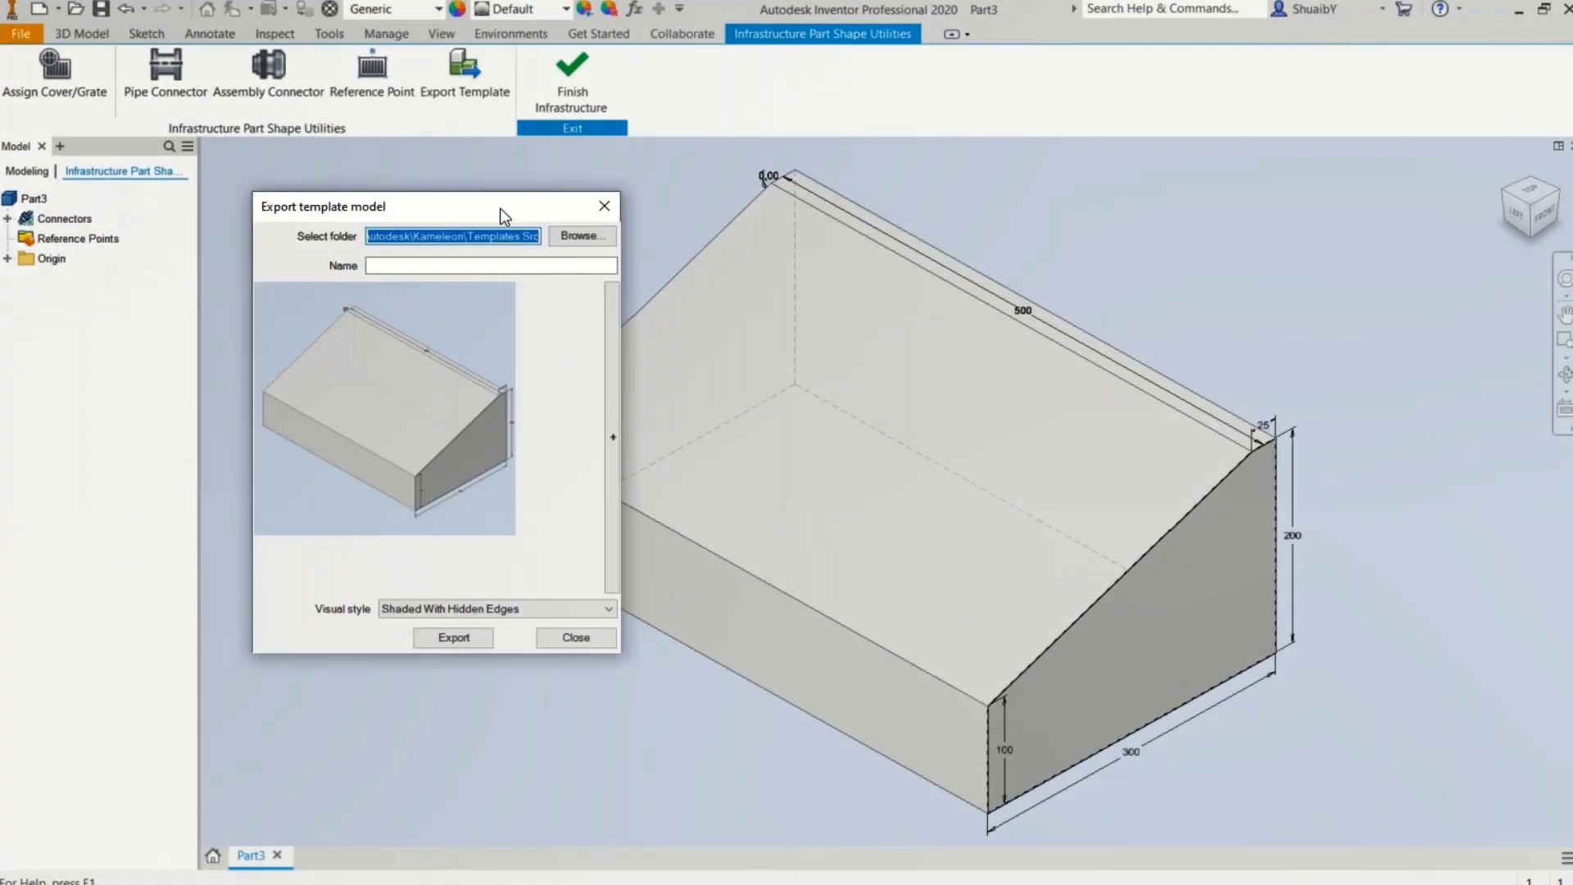
drag(500, 208, 472, 195)
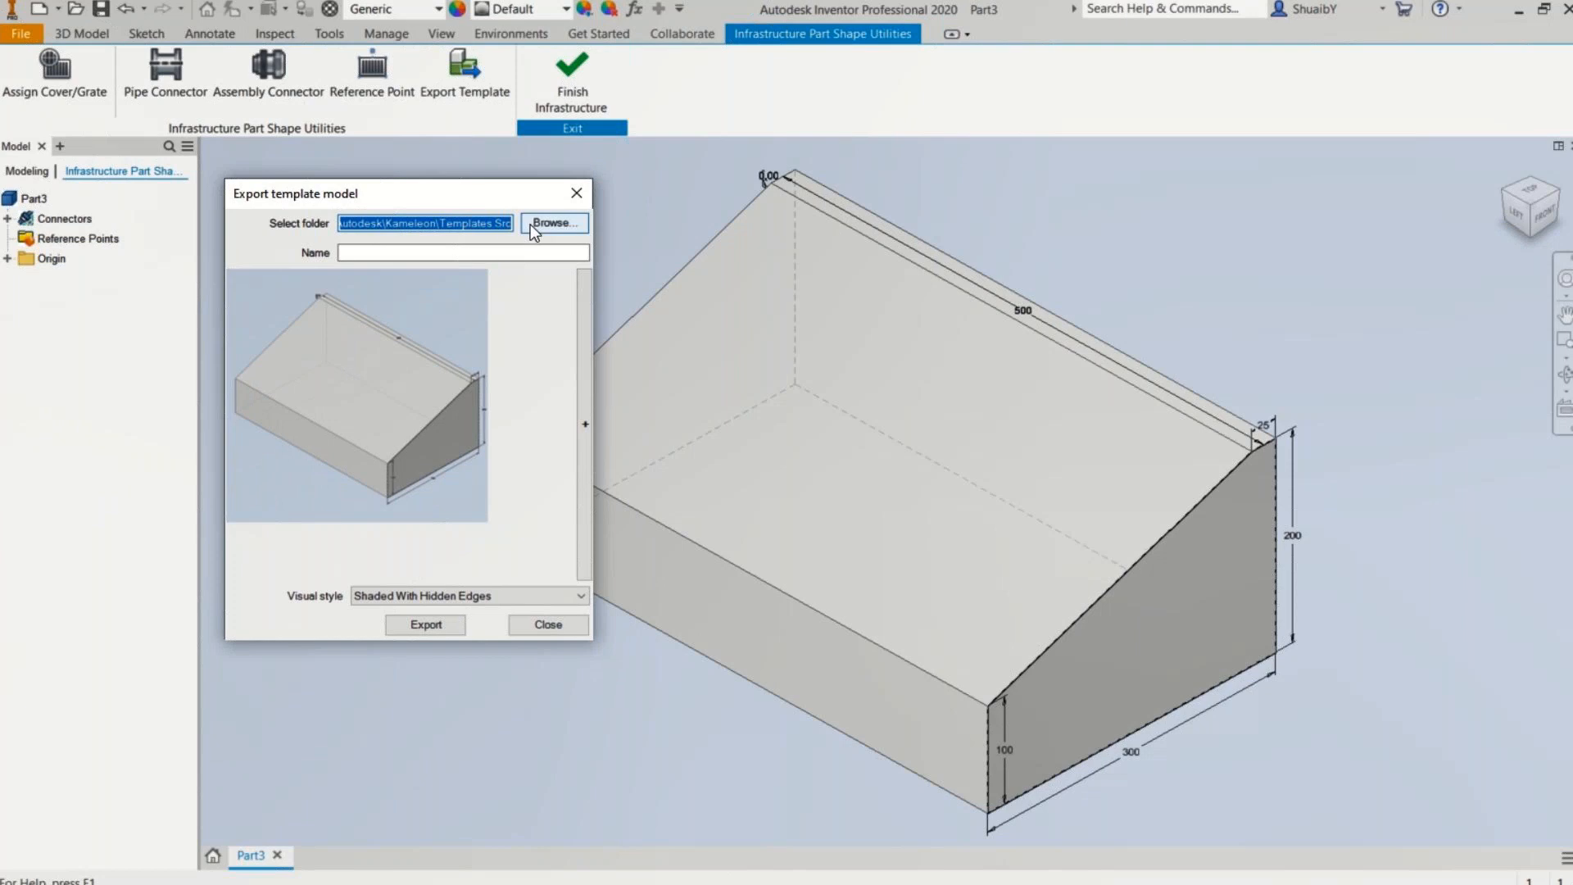
click(433, 257)
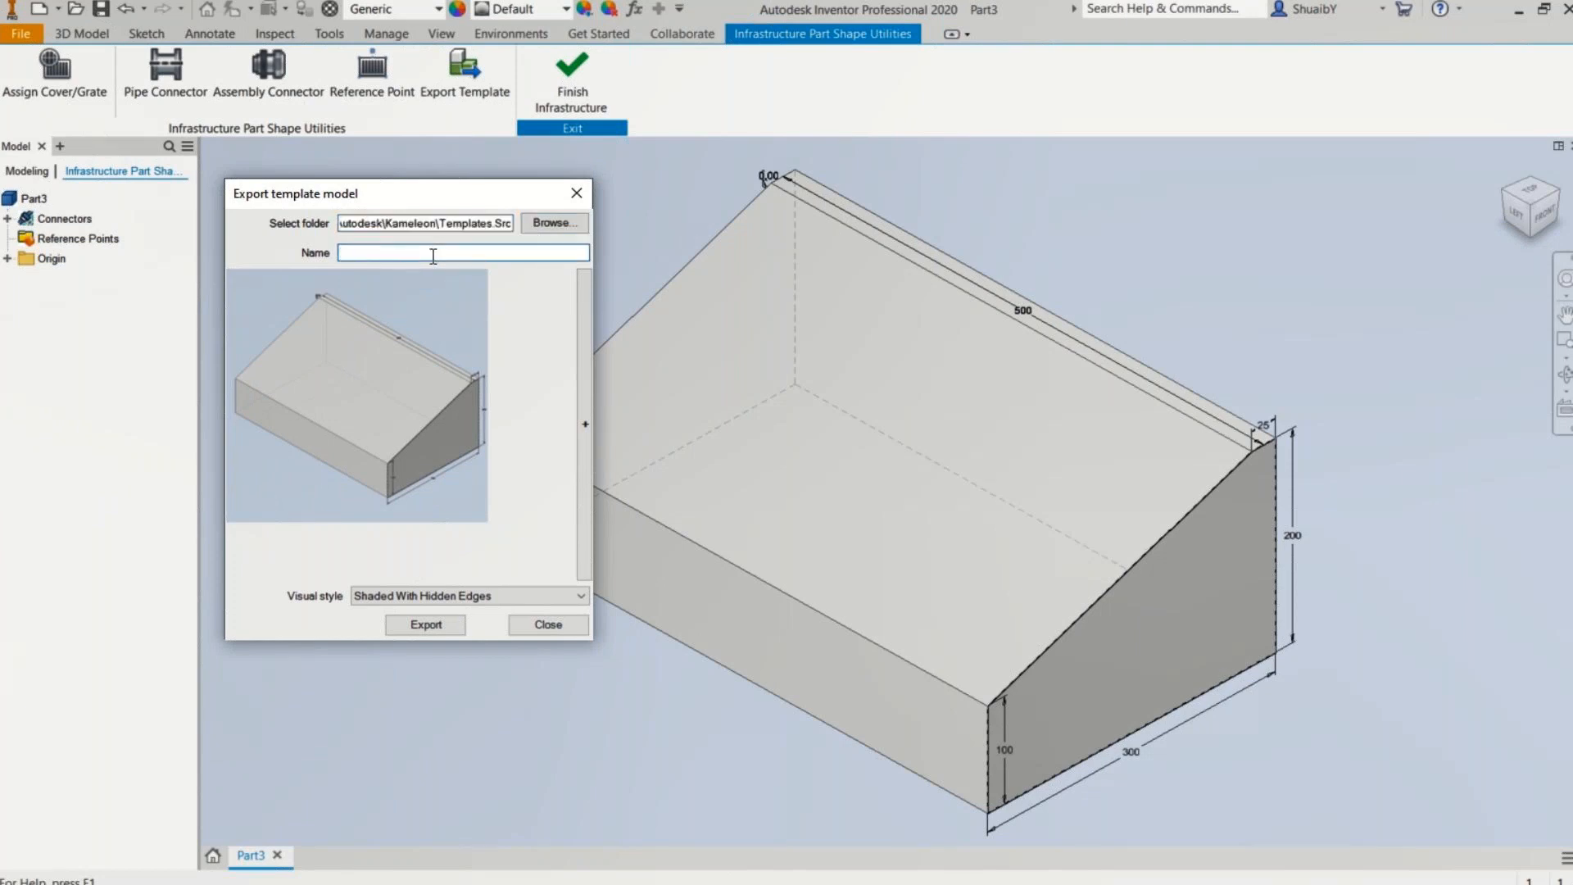
text(Right Kerbing)
click(428, 626)
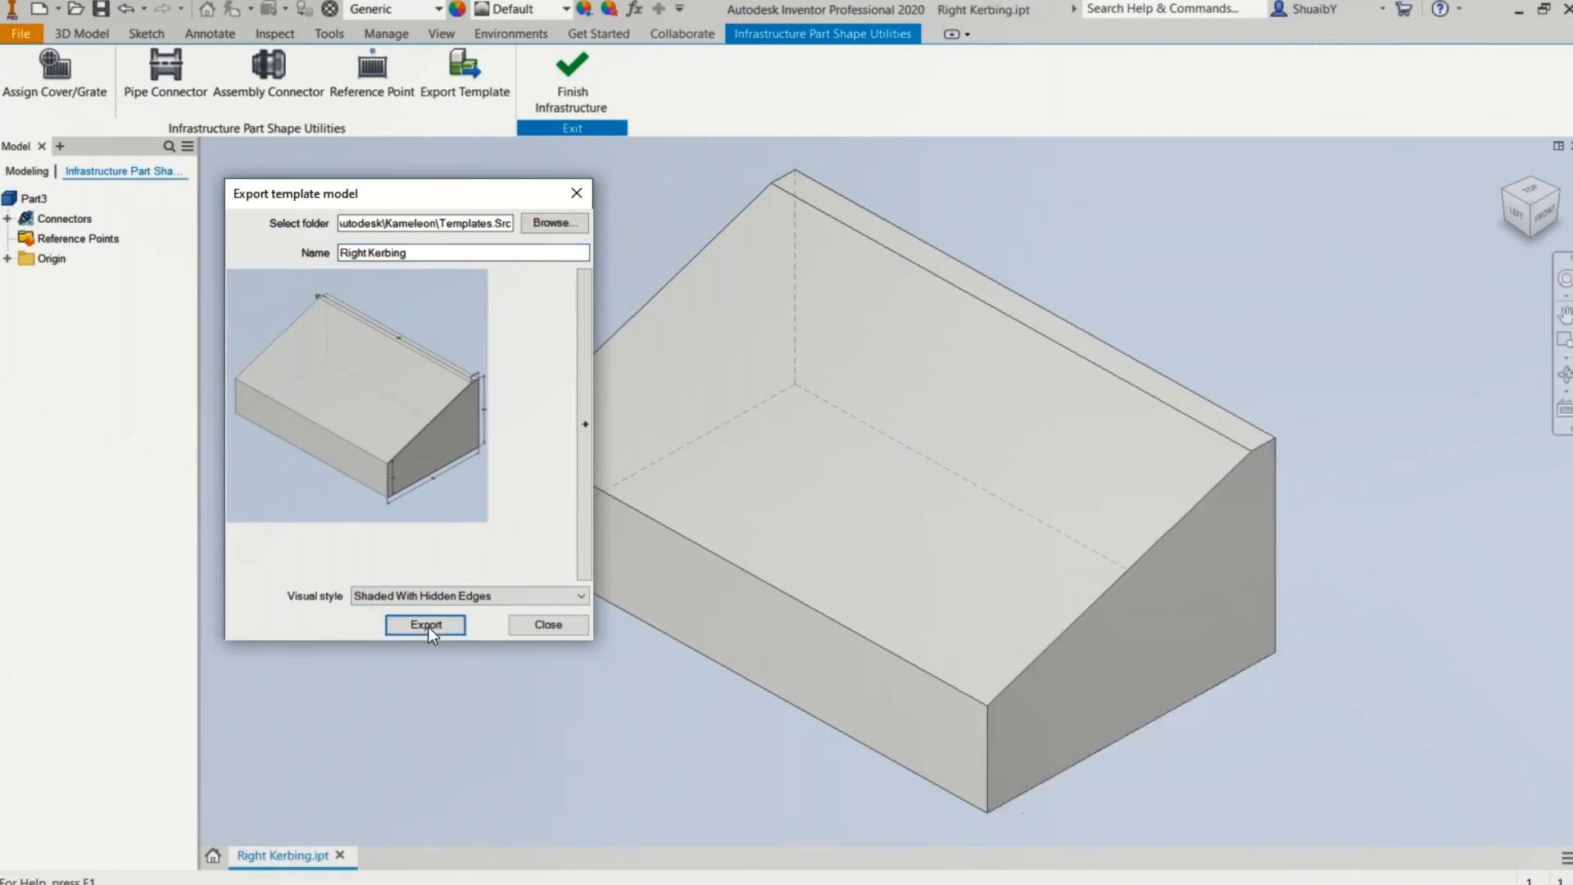
click(559, 625)
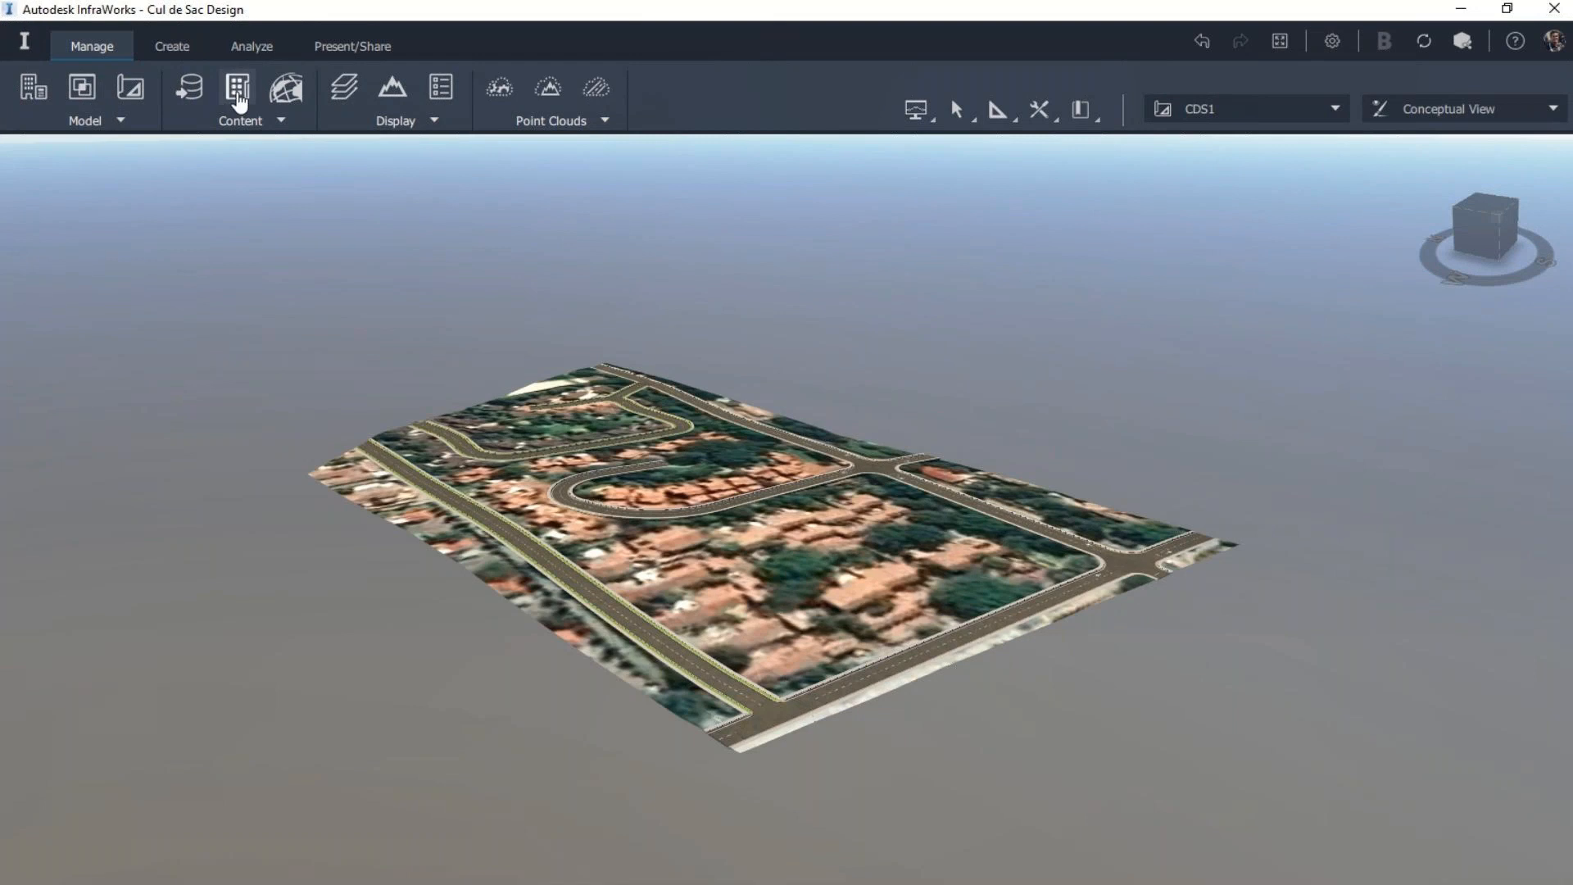
Step: Switch to InfraWorks and open the style catalog Parametric Models/City Furniture/Decorations/TEST
click(237, 97)
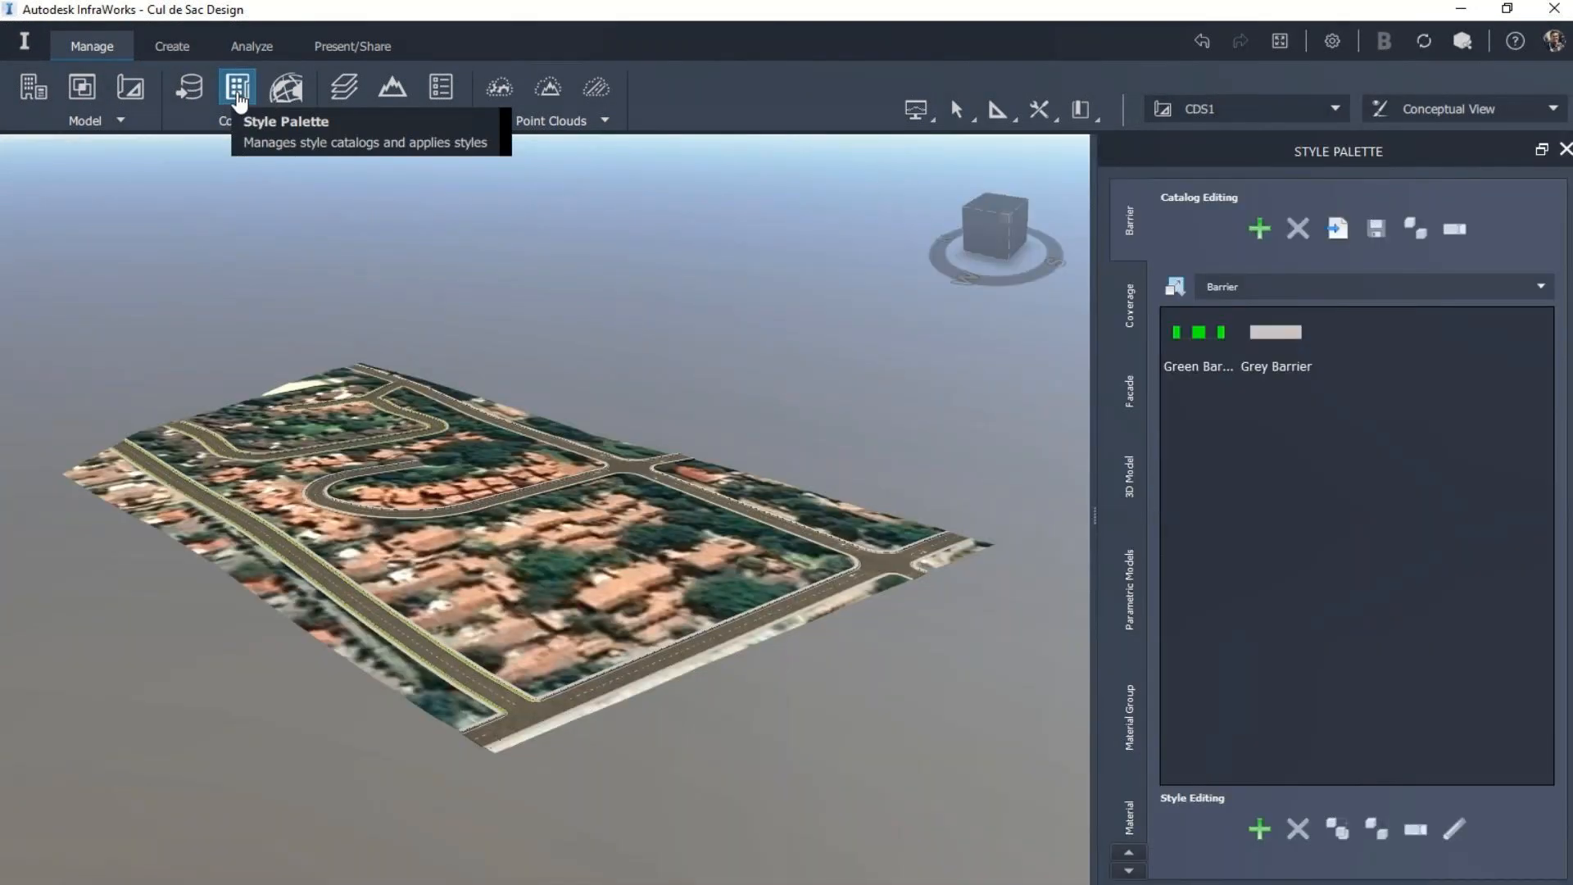
click(1146, 610)
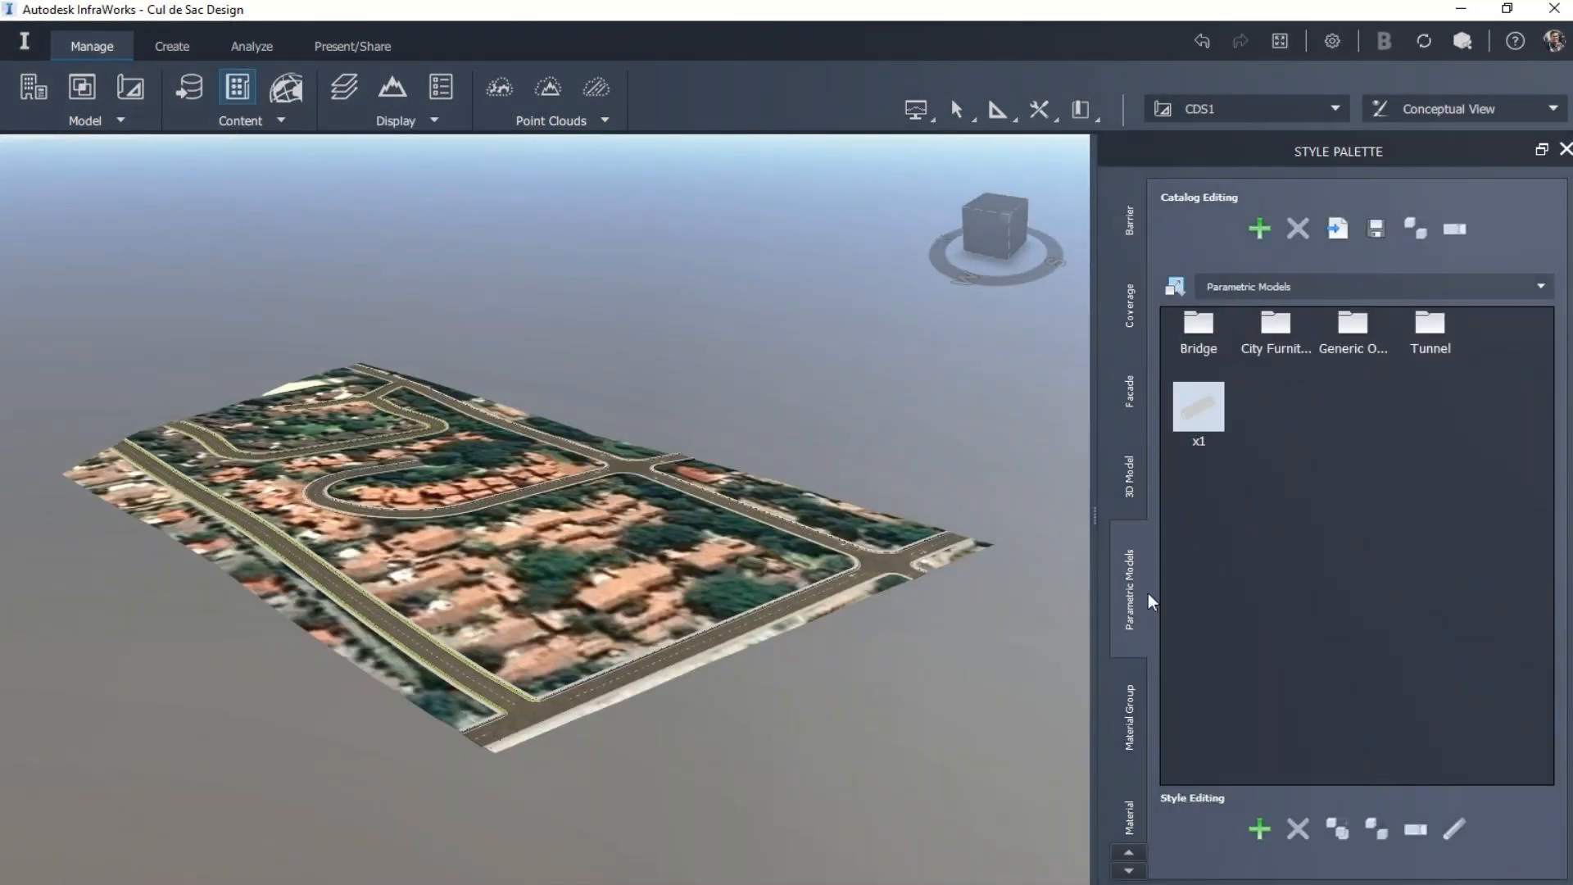
click(1269, 329)
double_click(1268, 330)
double_click(1273, 329)
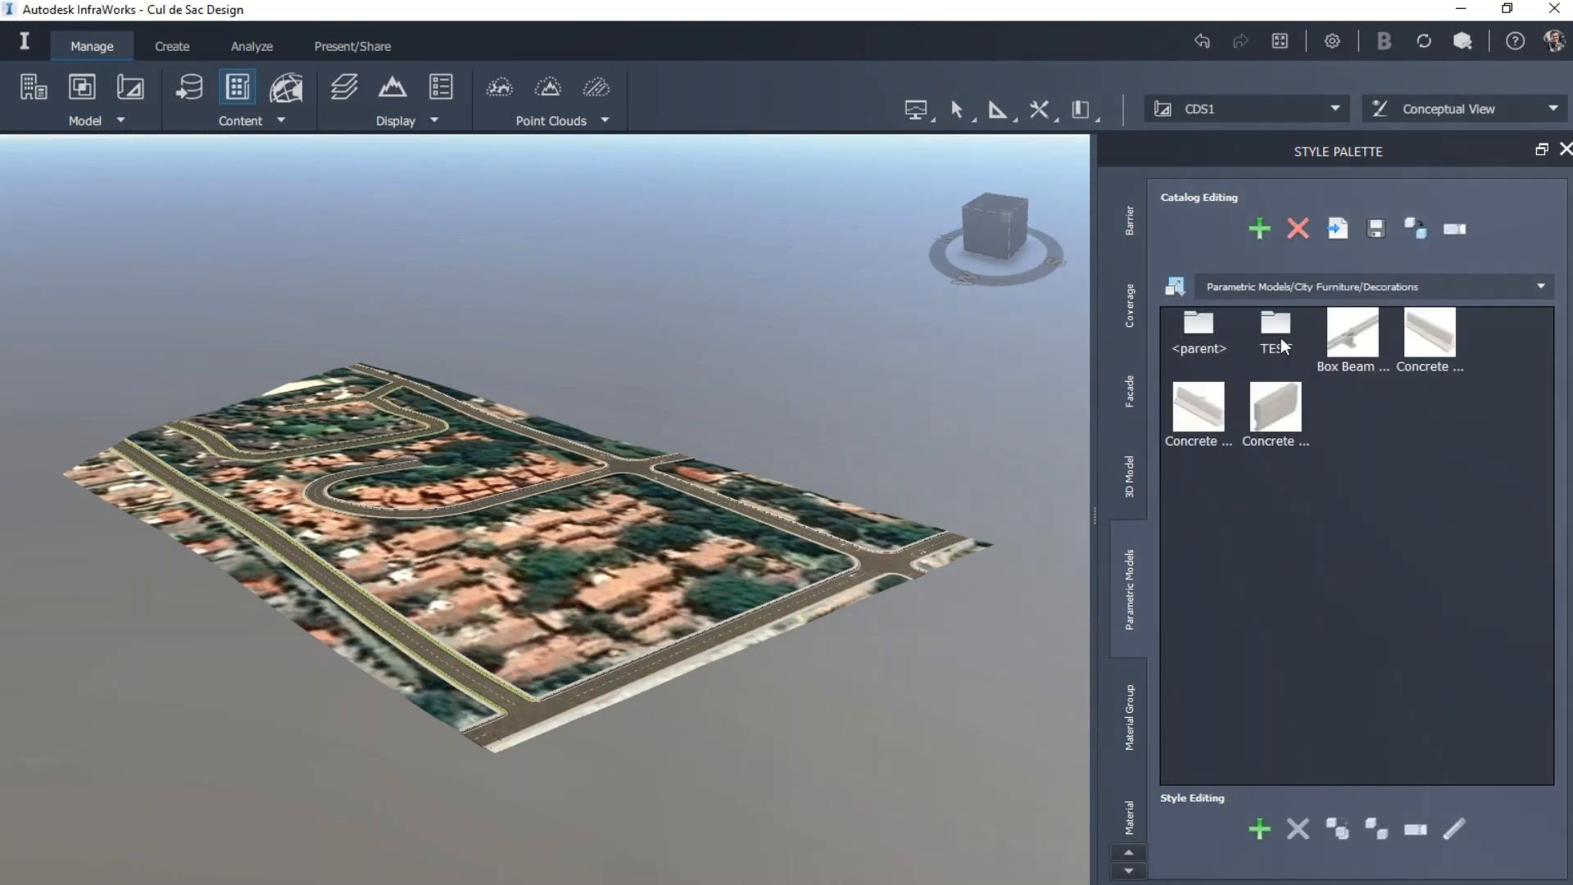
double_click(1275, 330)
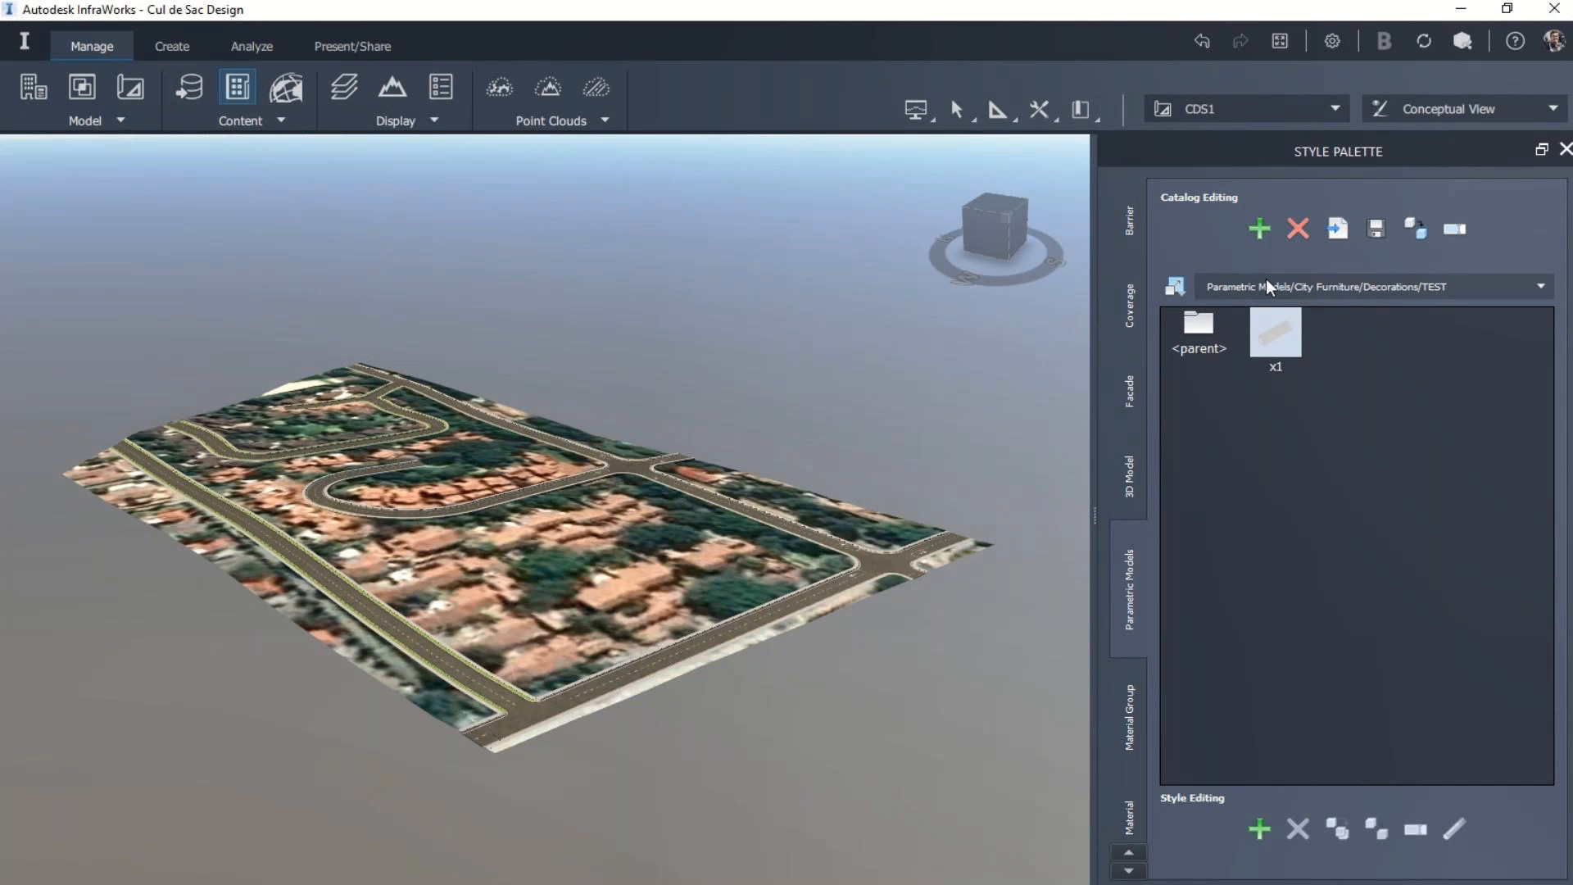
click(1259, 229)
click(1281, 336)
key(Delete)
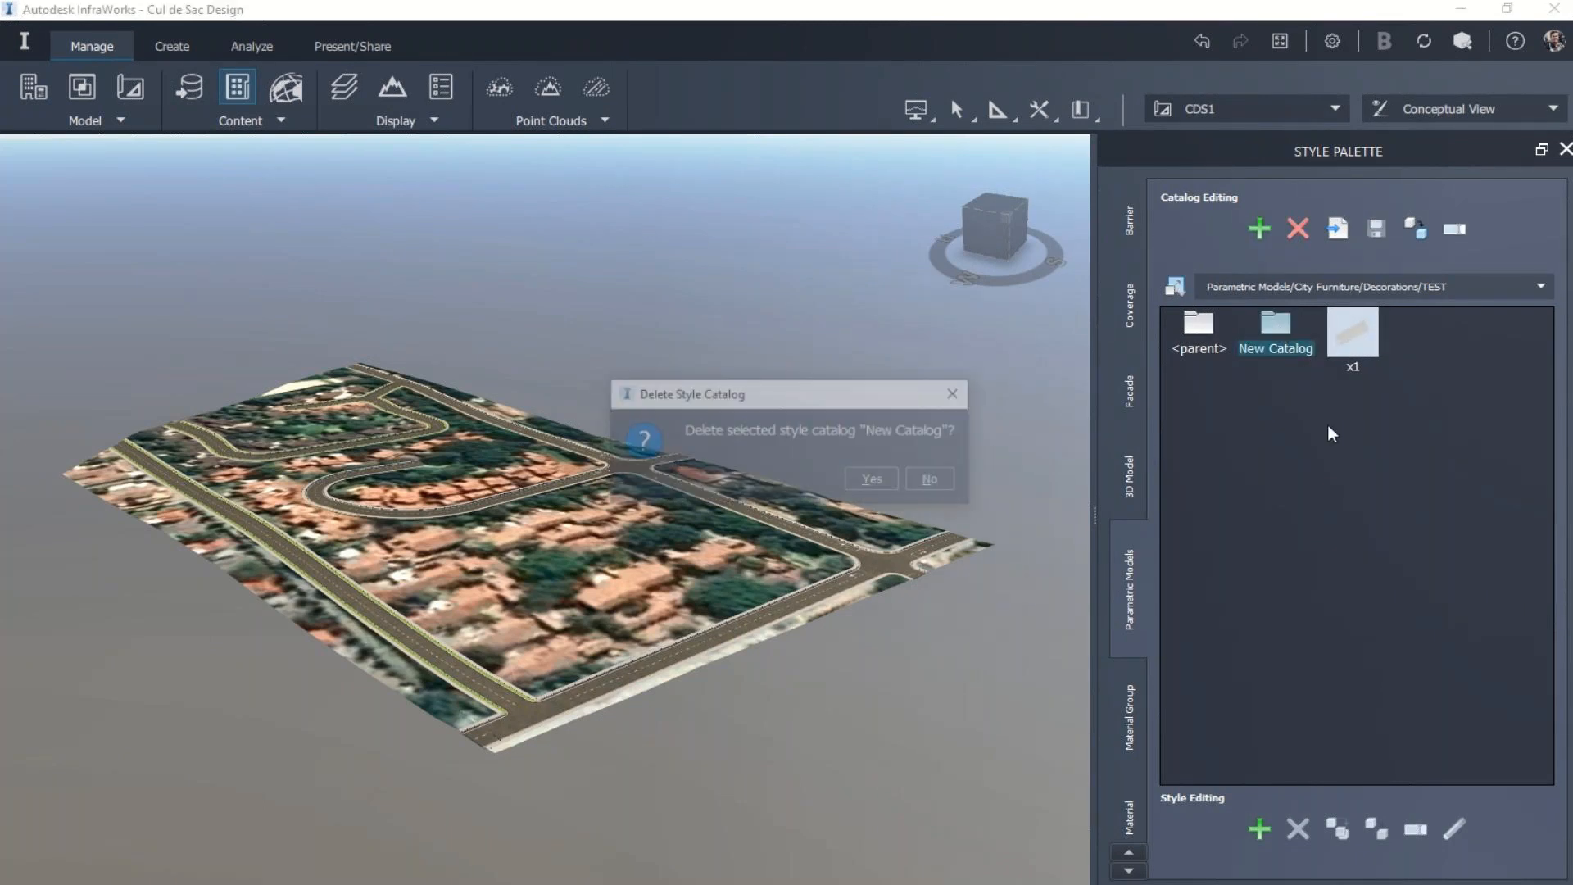
click(935, 482)
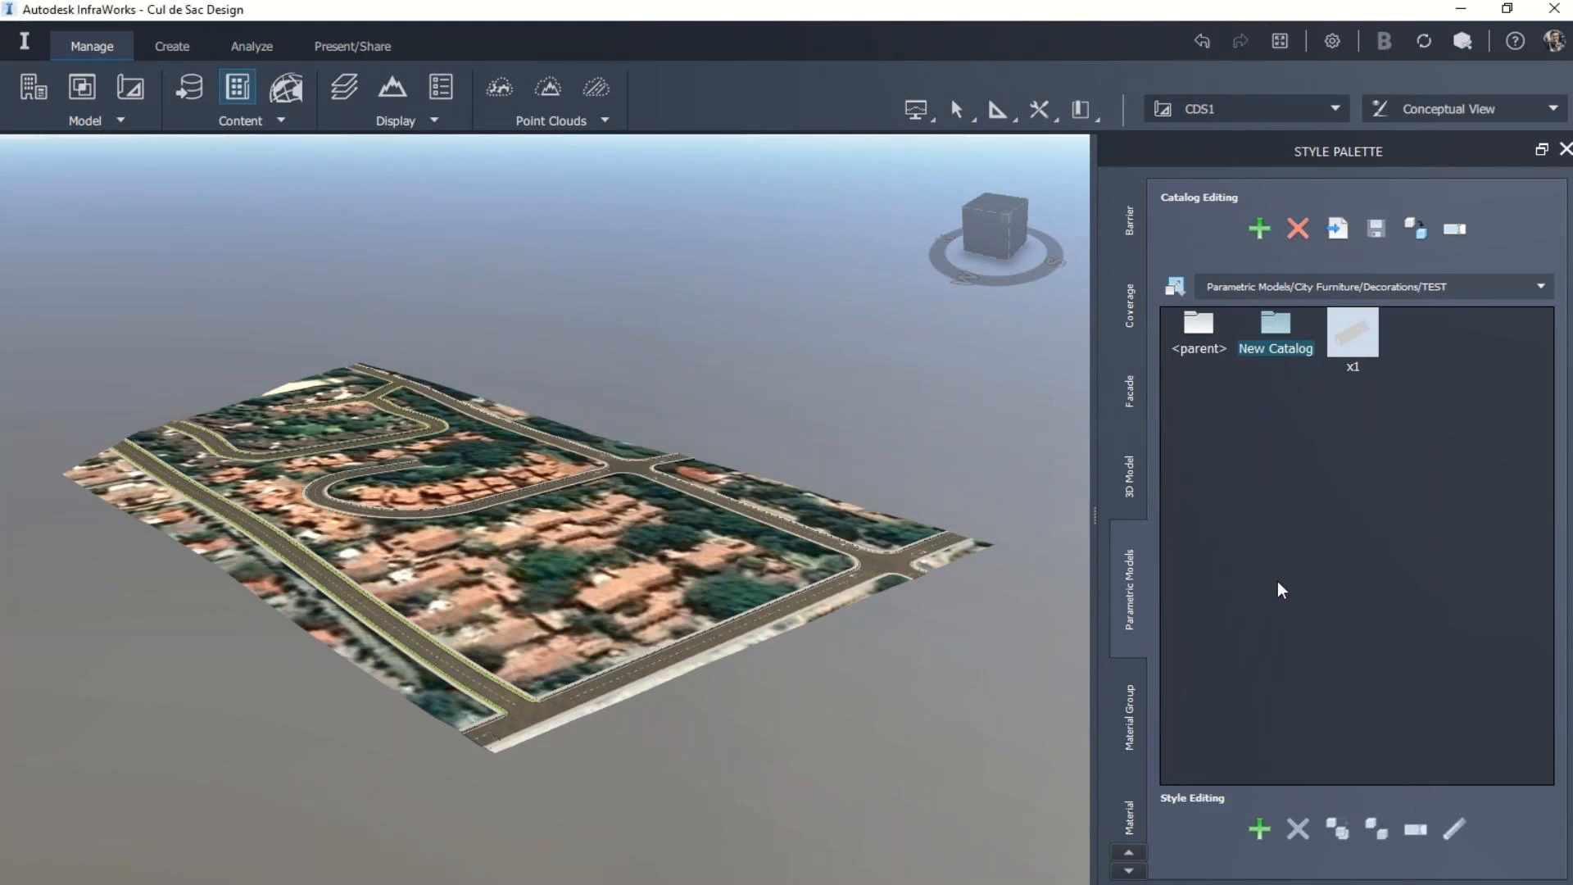
click(1298, 228)
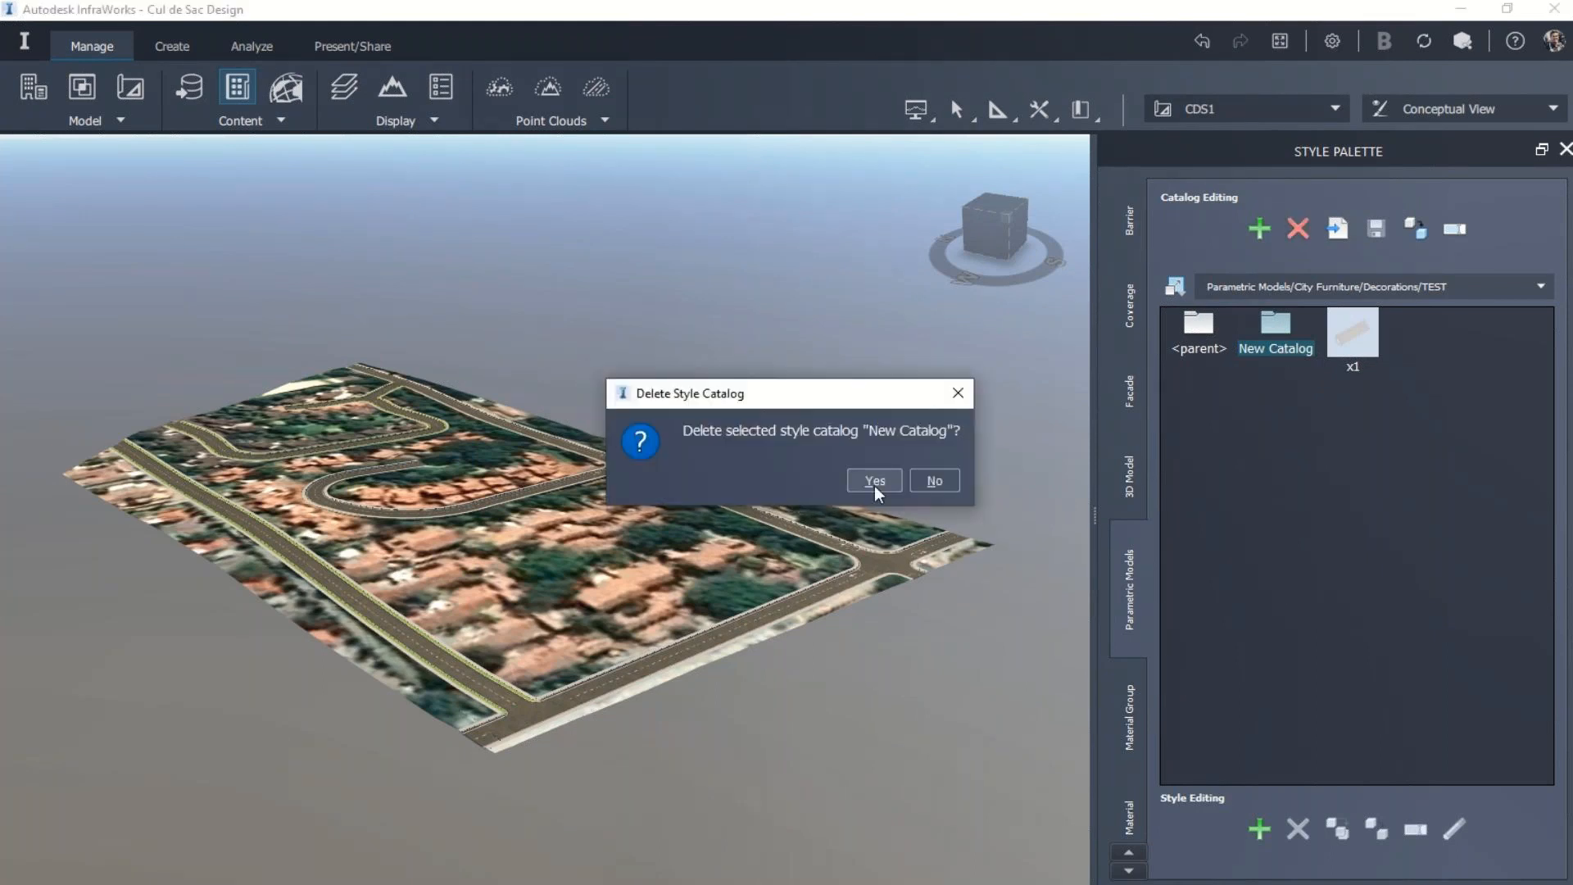
click(875, 481)
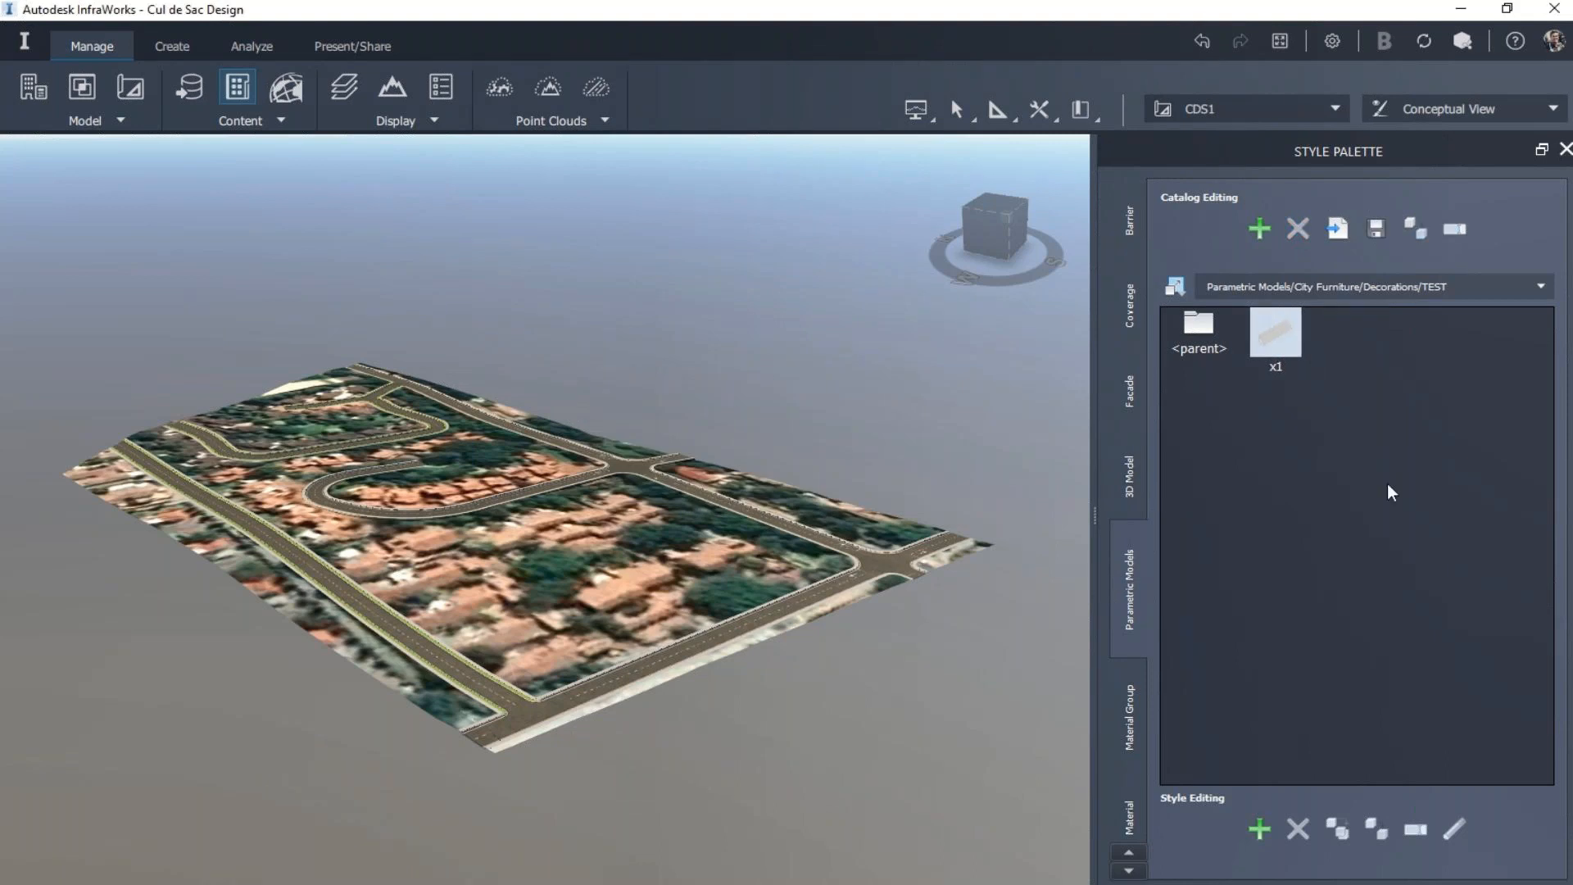
Step: Start a new parametric model style in the TEST catalog and load Right Kerbing.ipt from the Desktop
click(1268, 825)
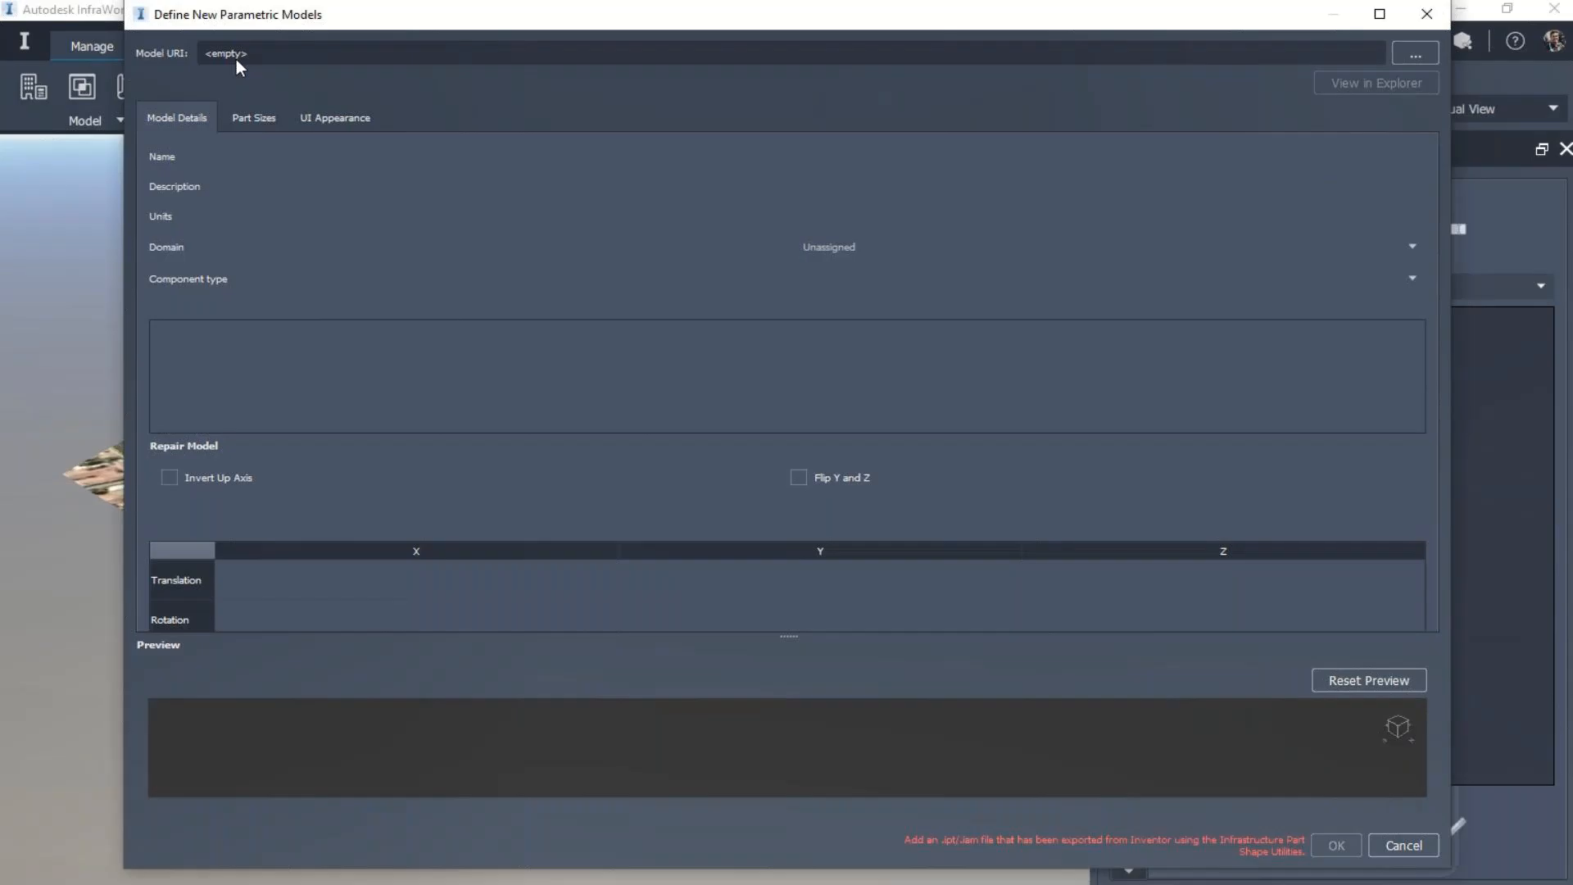
click(1416, 54)
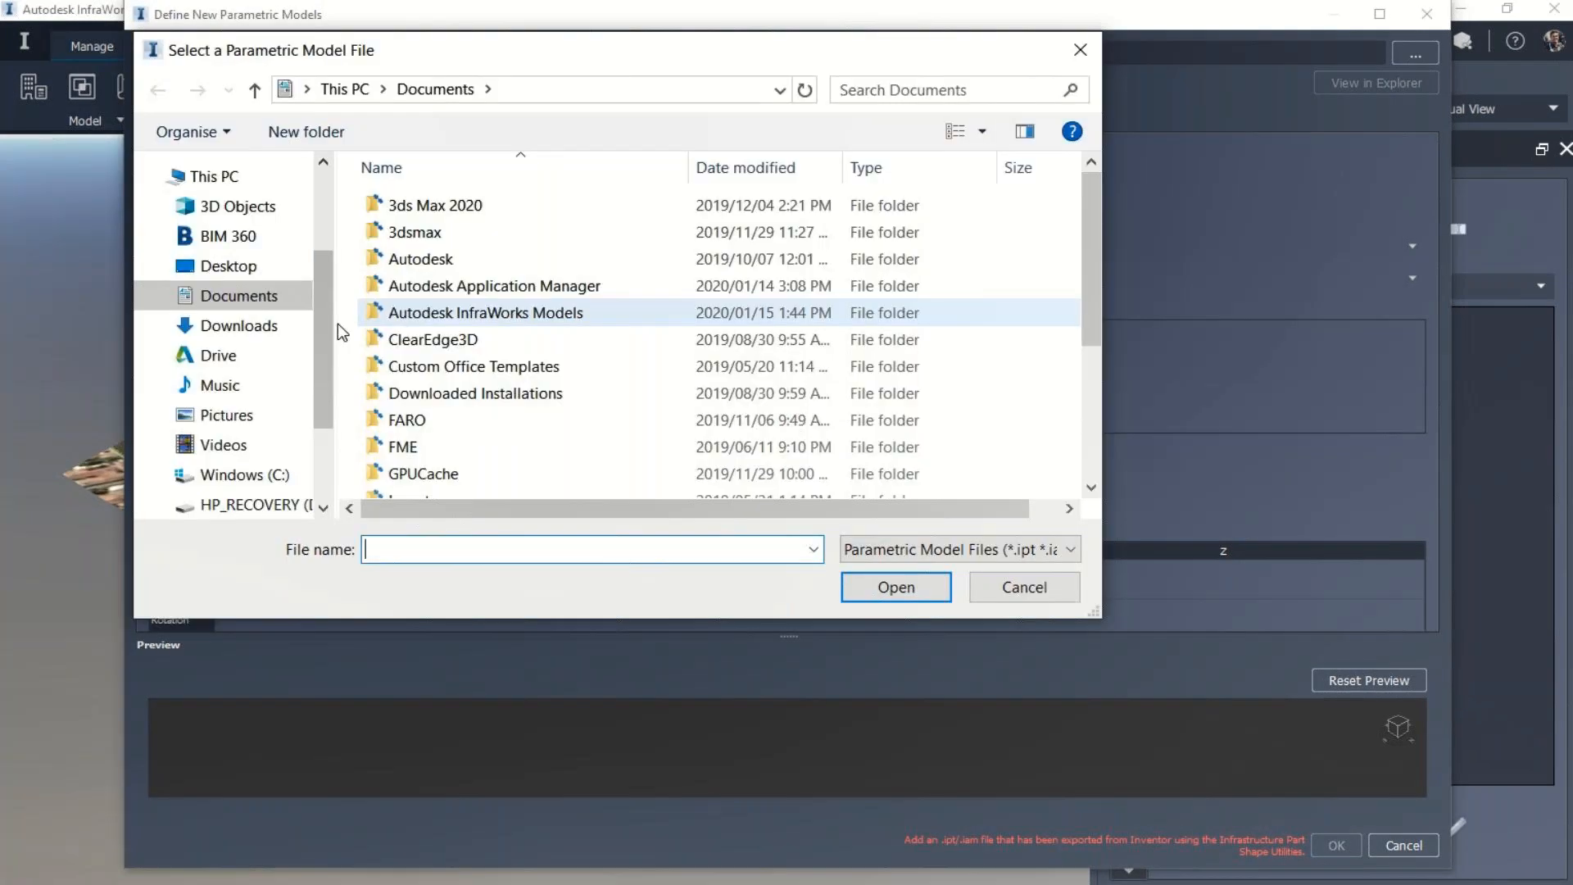
click(228, 266)
click(447, 257)
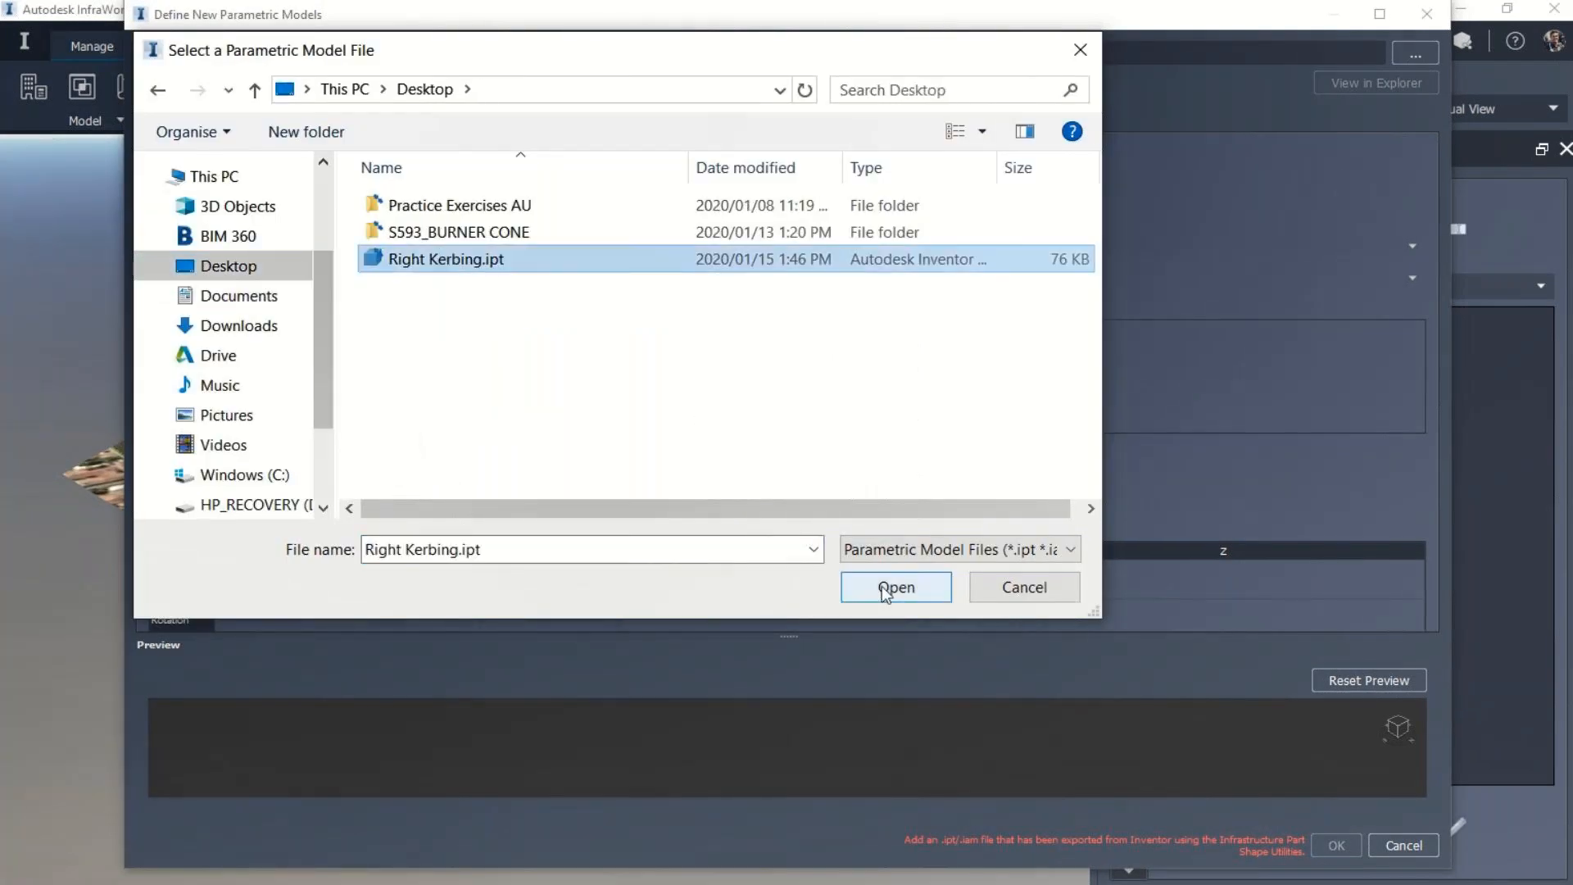
click(882, 586)
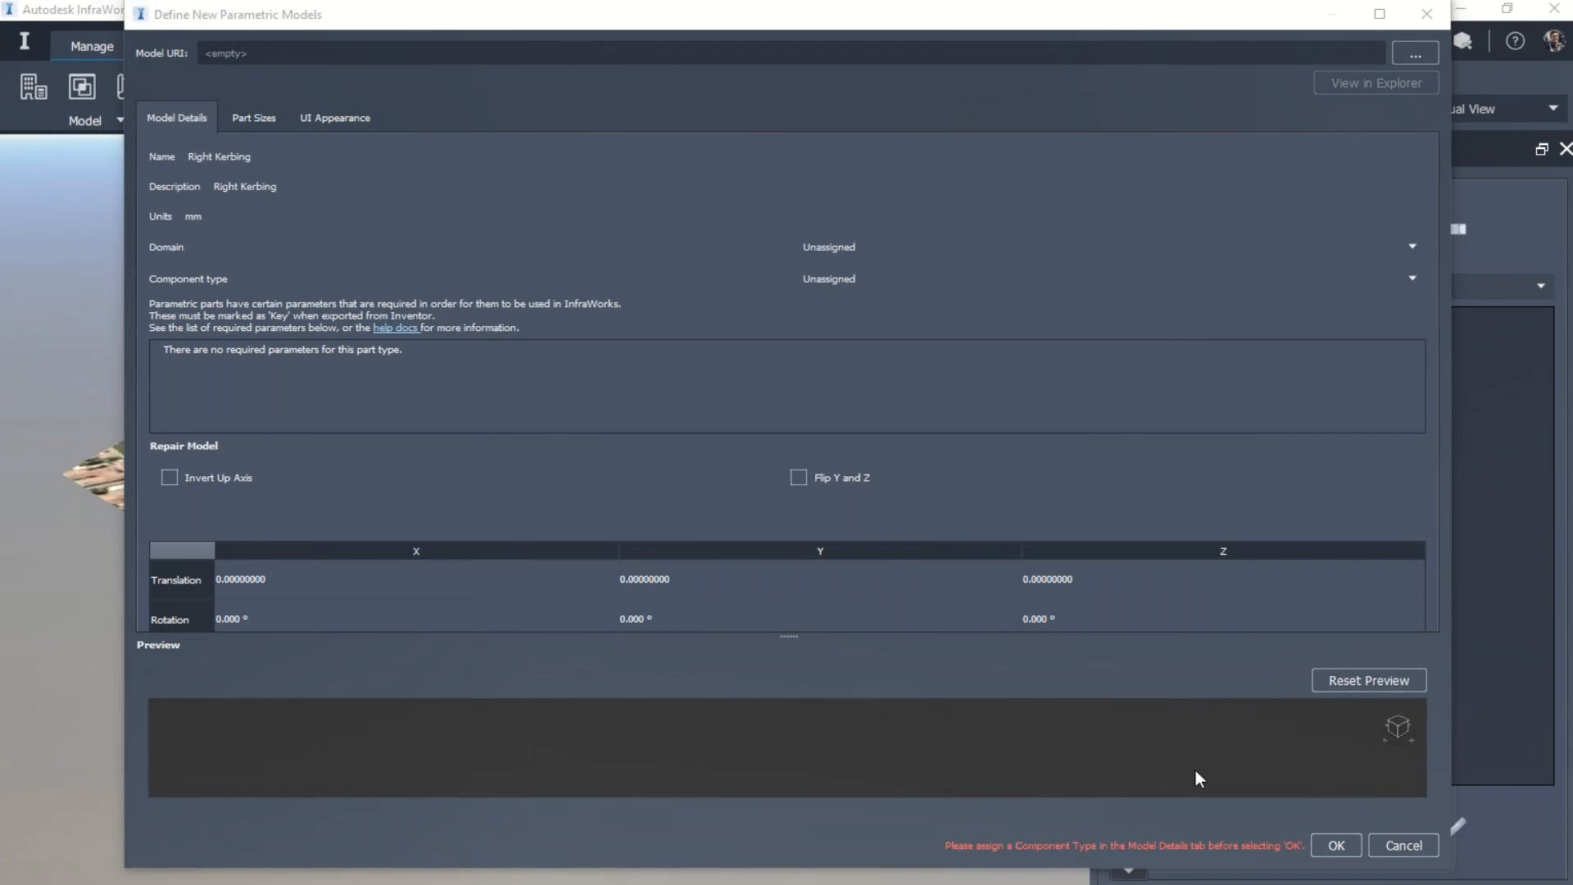
Step: Assign the kerb model to the City Furniture domain as a Decoration component and inspect its preview
click(828, 246)
click(828, 316)
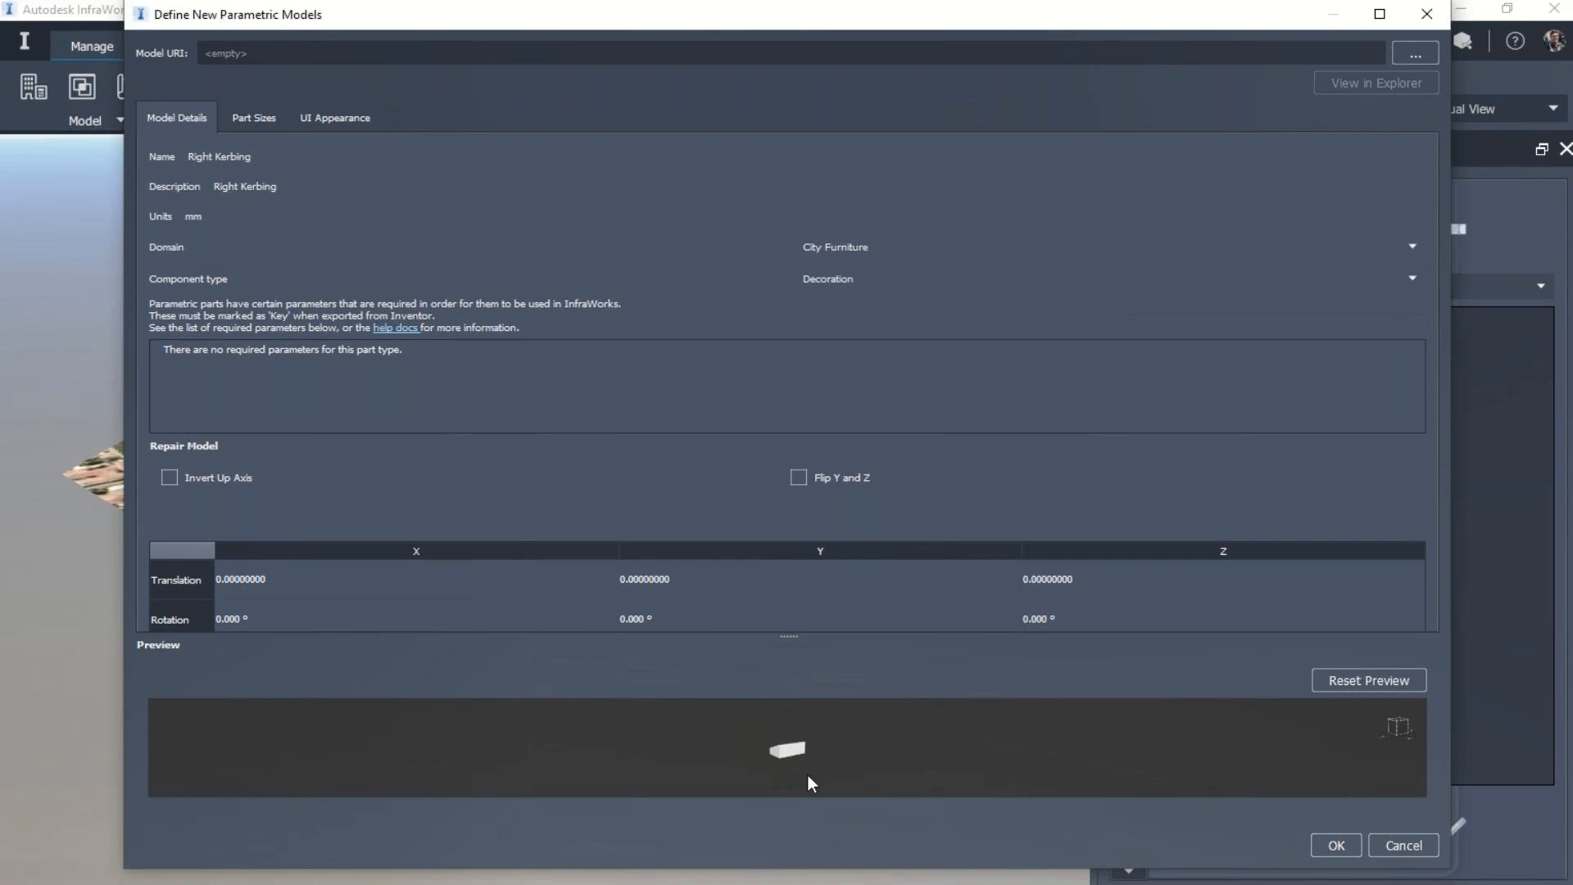
scroll(781, 767, up, 5)
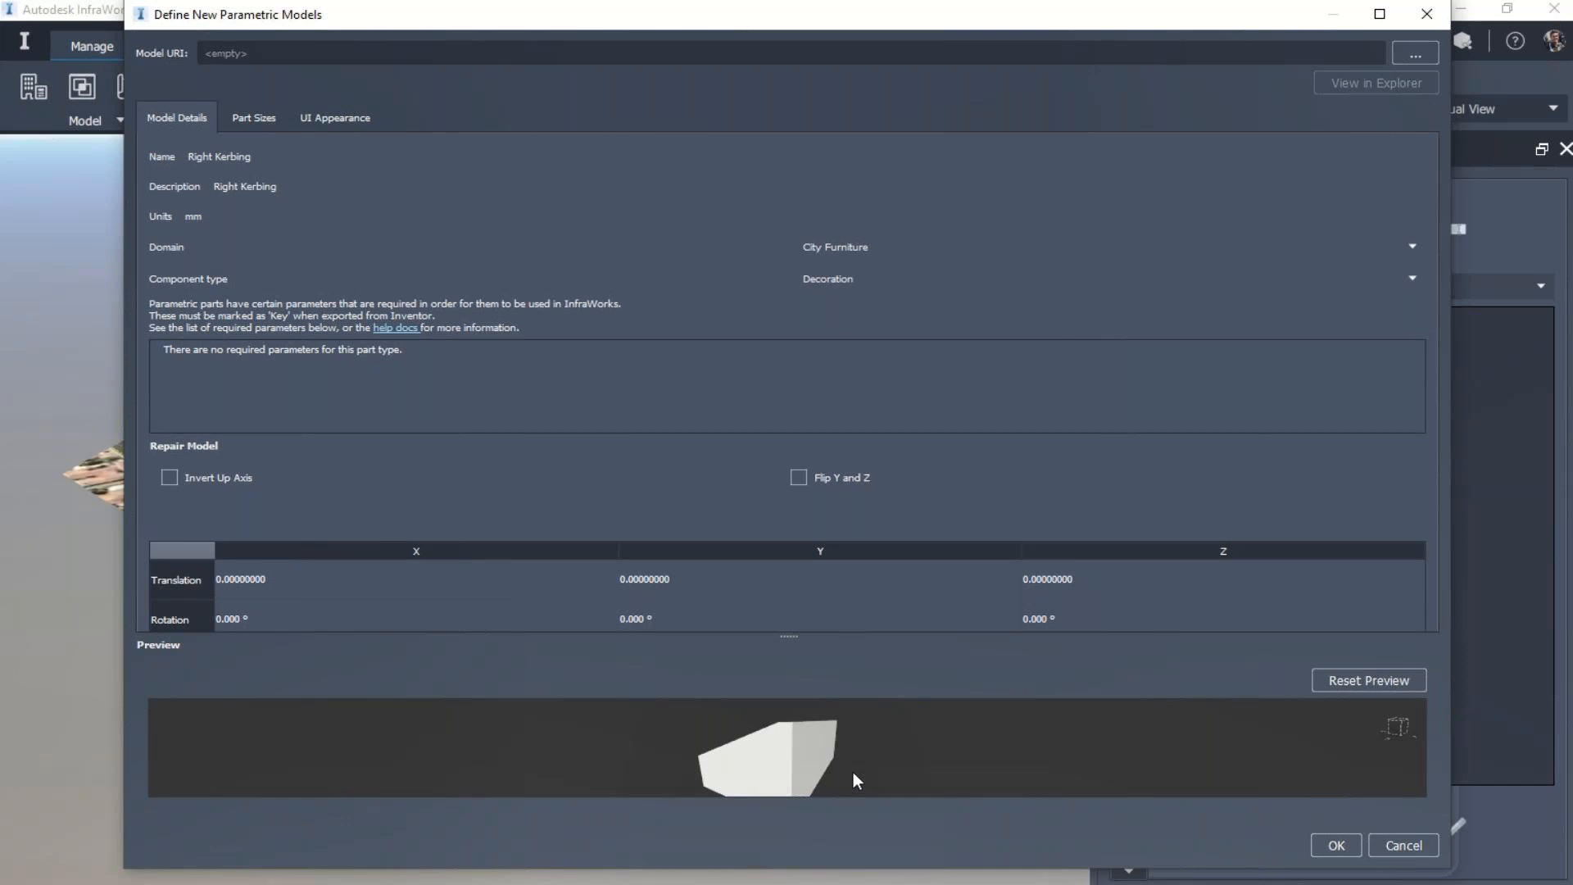
Step: Review the kerb model's six parameters and their labels, visibility and editability in the UI appearance settings
click(256, 118)
click(178, 228)
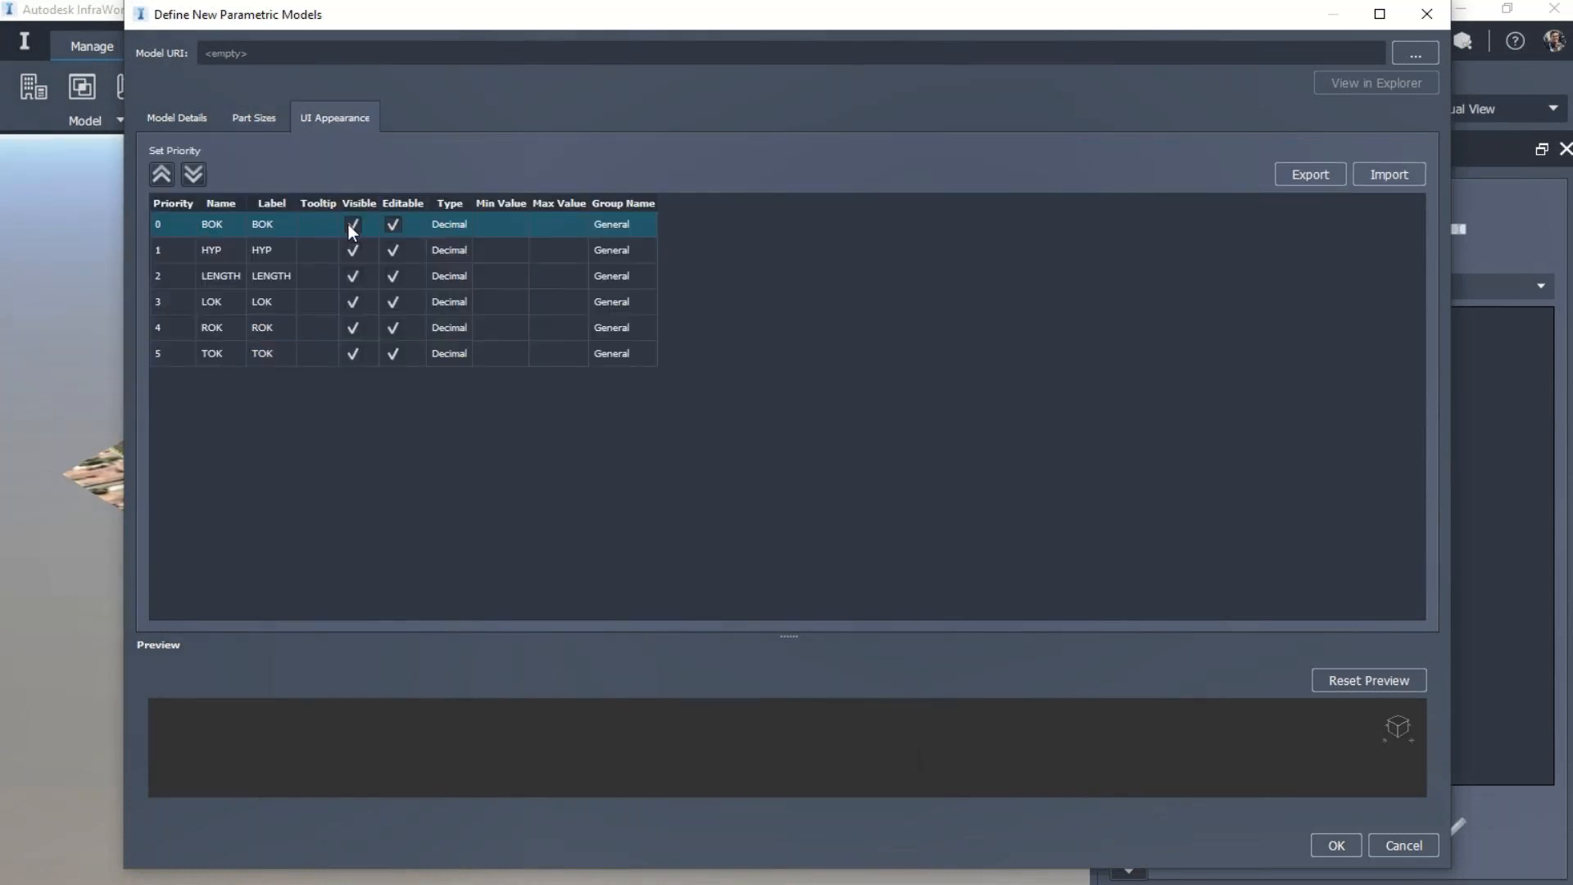
click(268, 249)
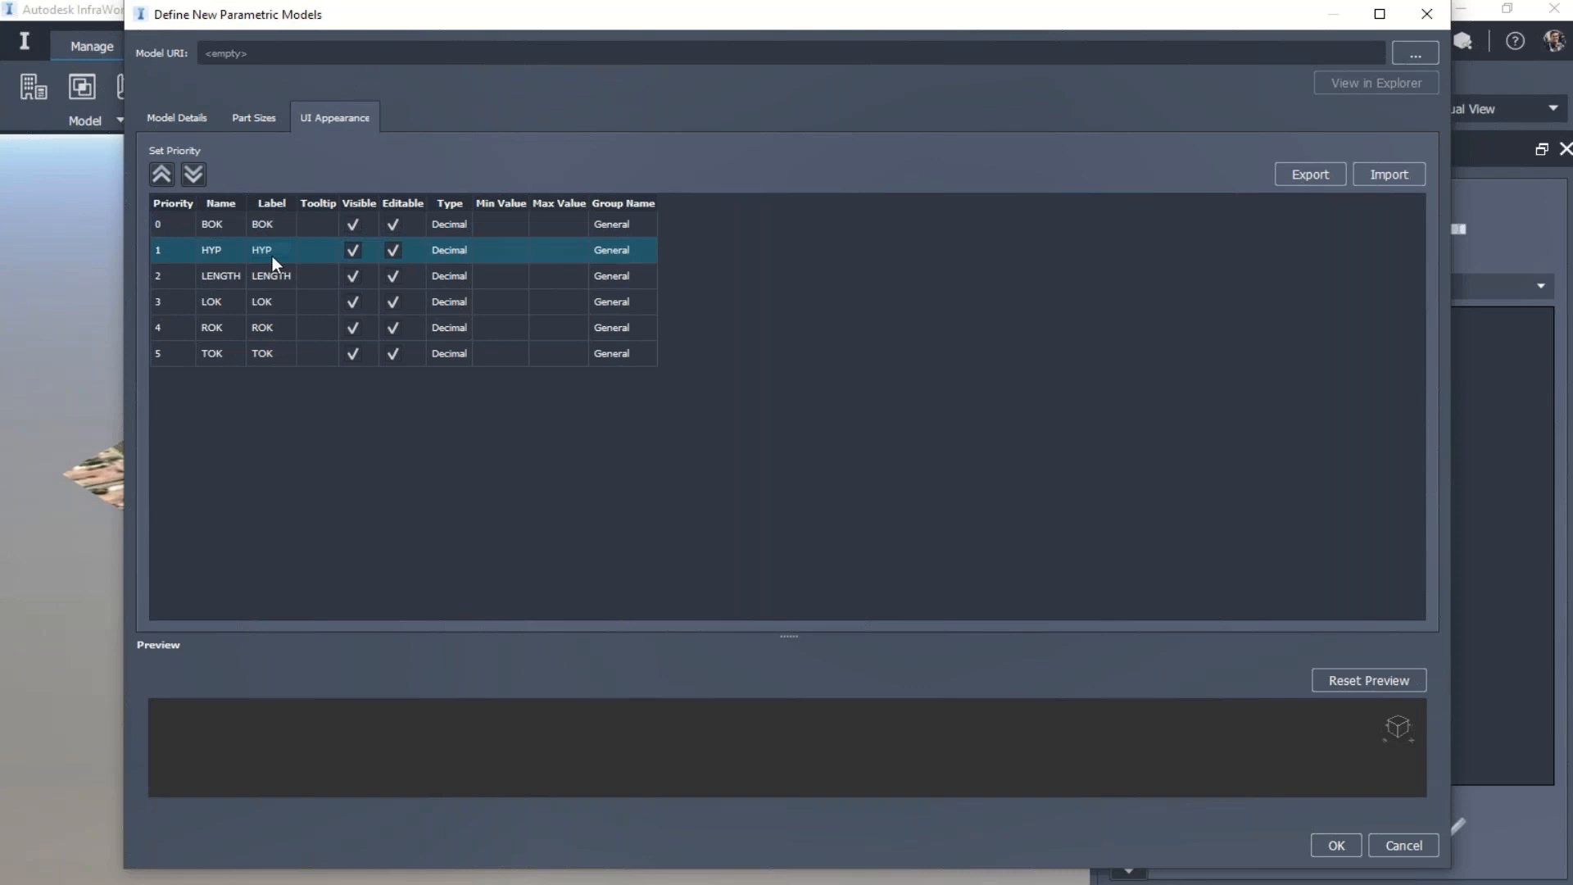
click(270, 283)
click(269, 302)
click(269, 328)
click(353, 354)
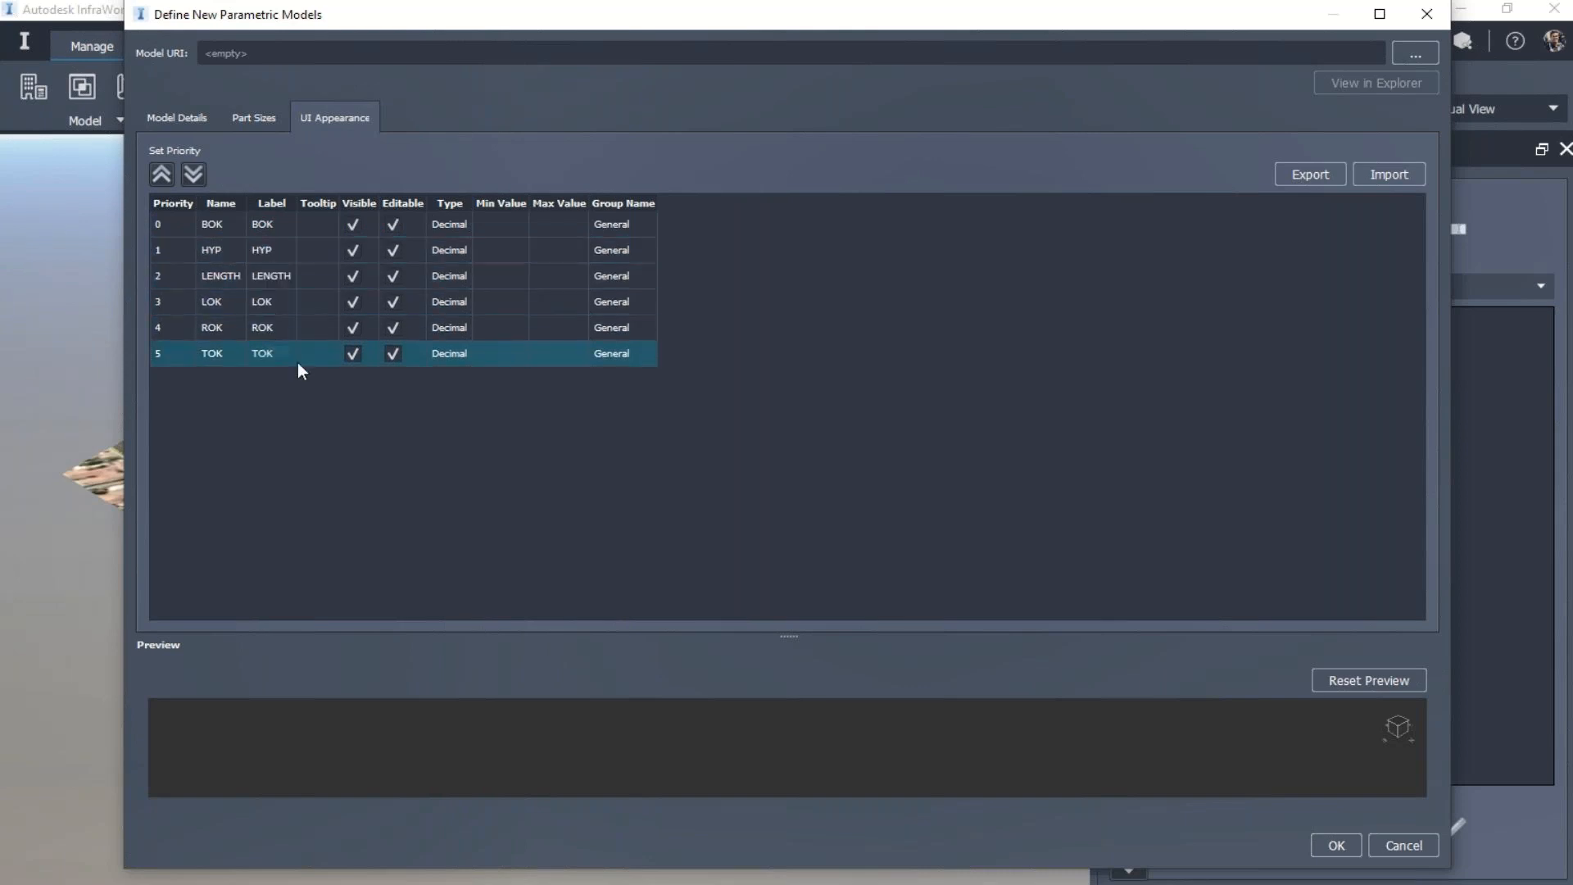
click(349, 353)
click(391, 353)
click(346, 350)
click(402, 356)
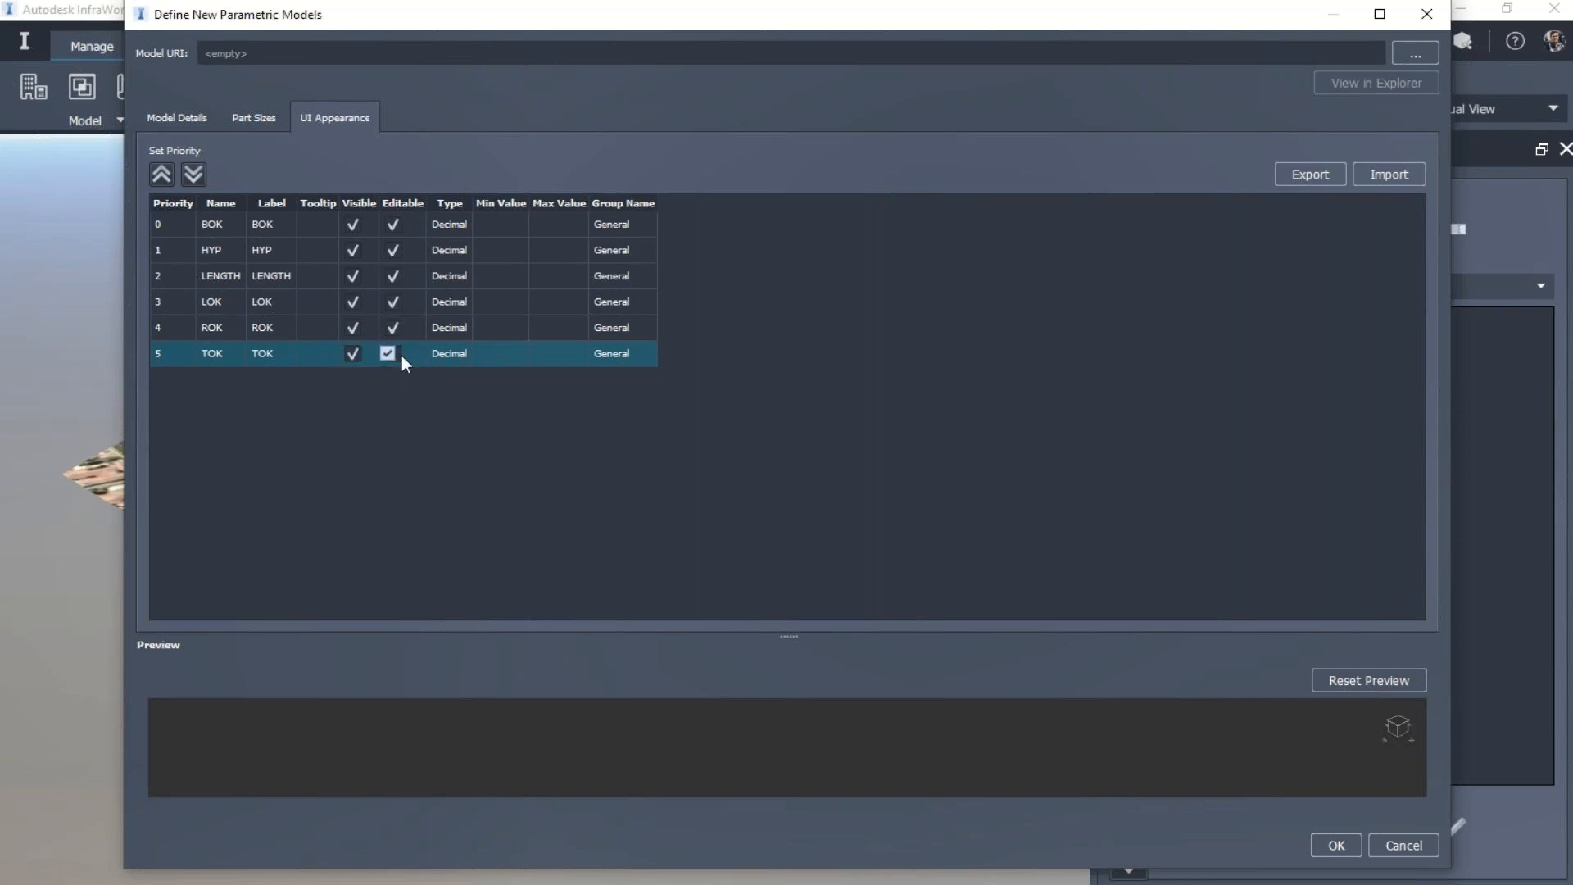
click(576, 463)
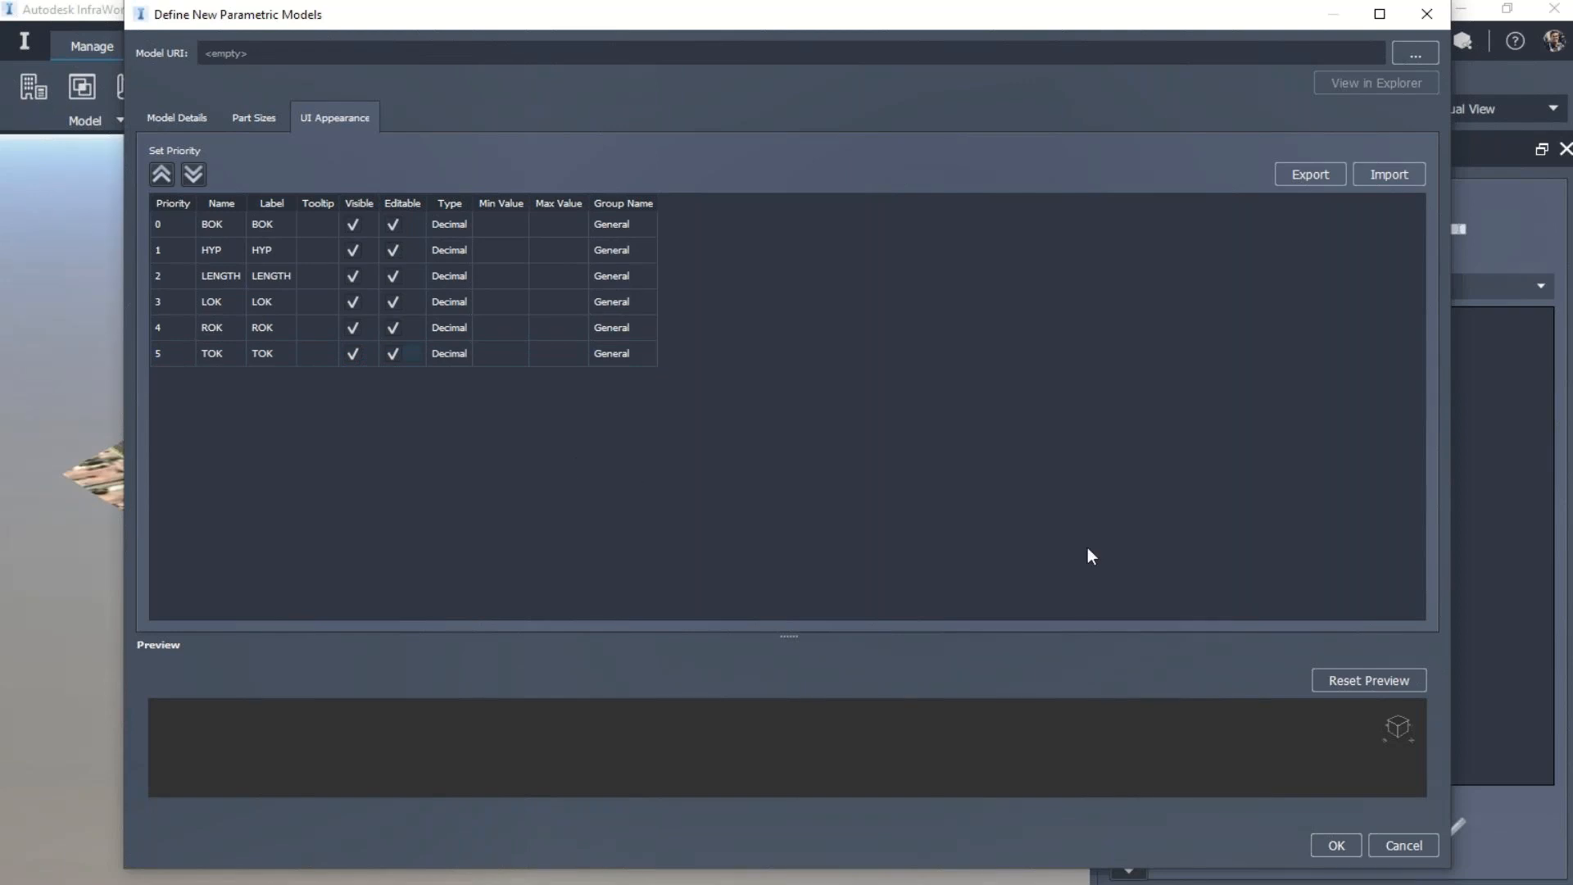
Step: Finish defining the Right Kerbing model to add it to the TEST catalog
click(1335, 846)
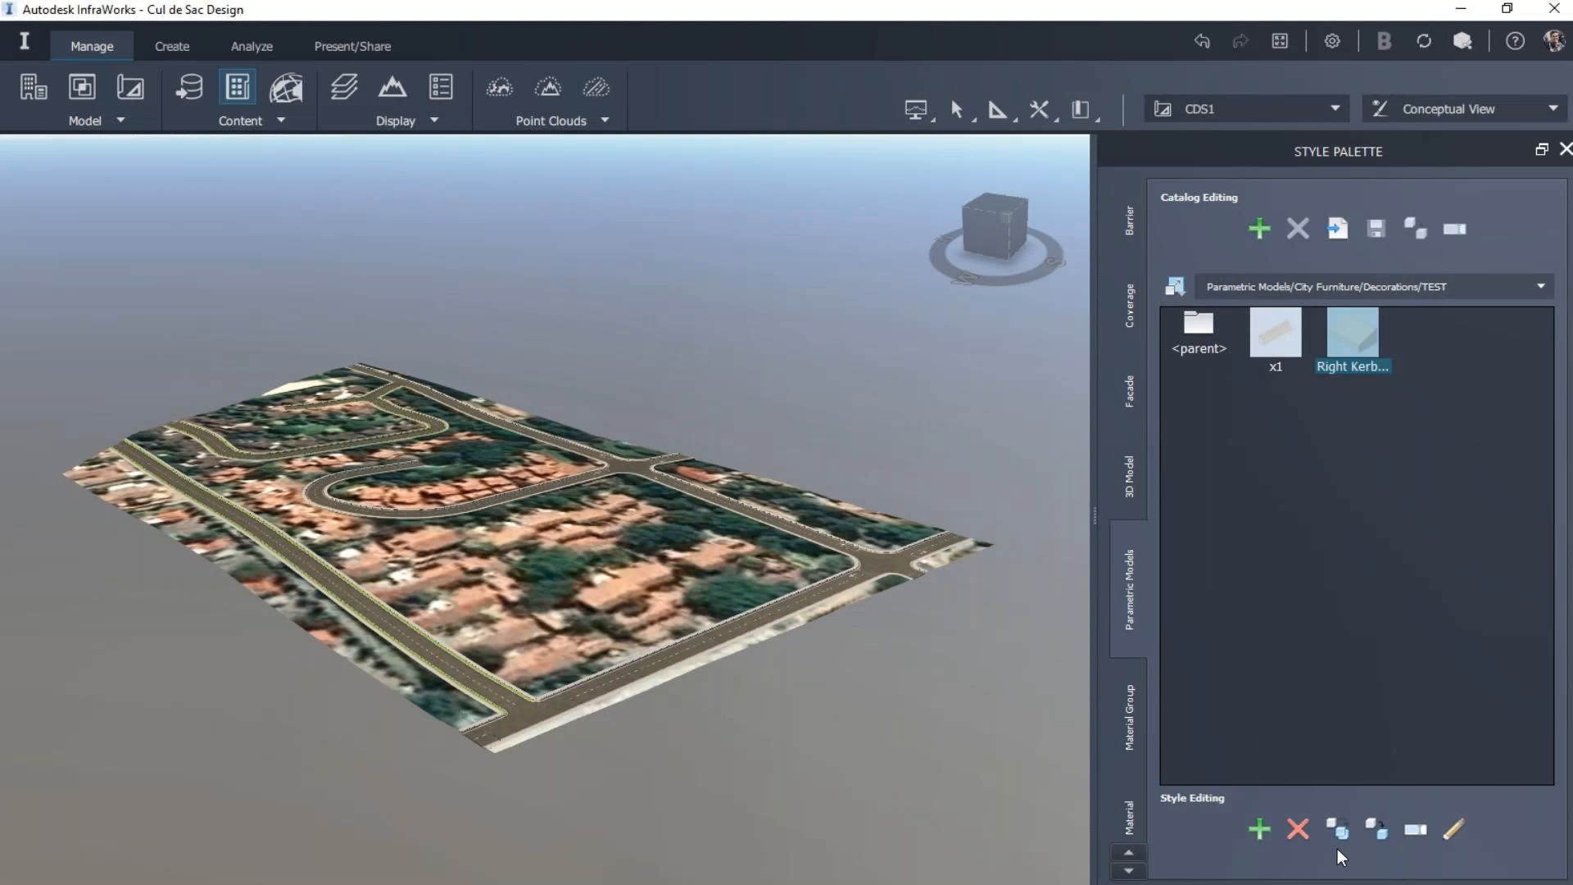
click(1354, 419)
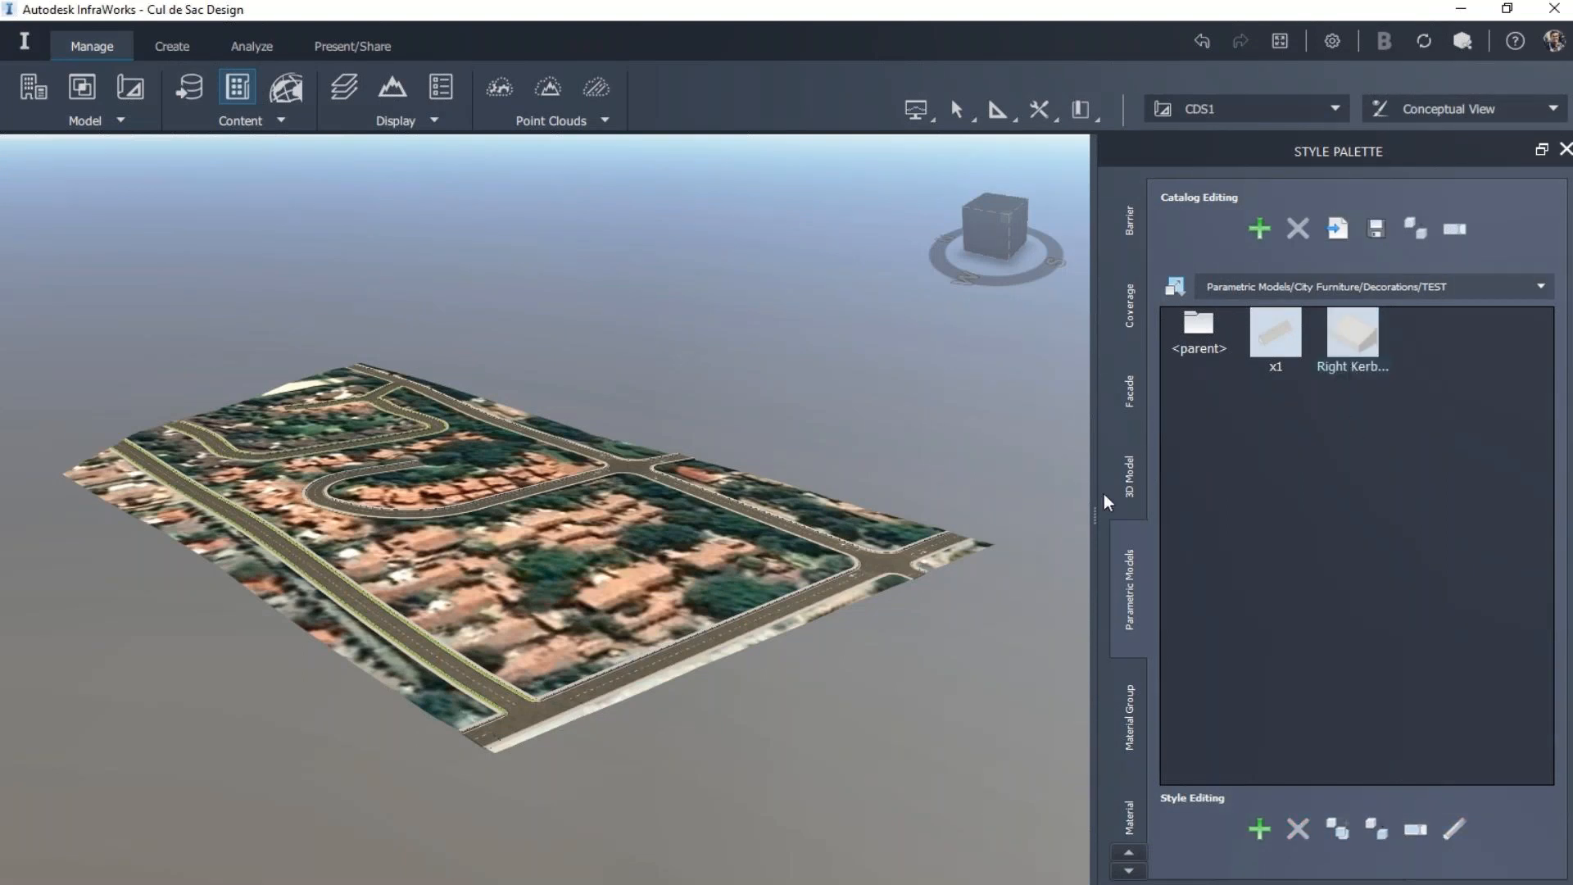
Step: Select the Witcher Avenue road south of the intersection and start placing decorations on it
scroll(602, 479, up, 1)
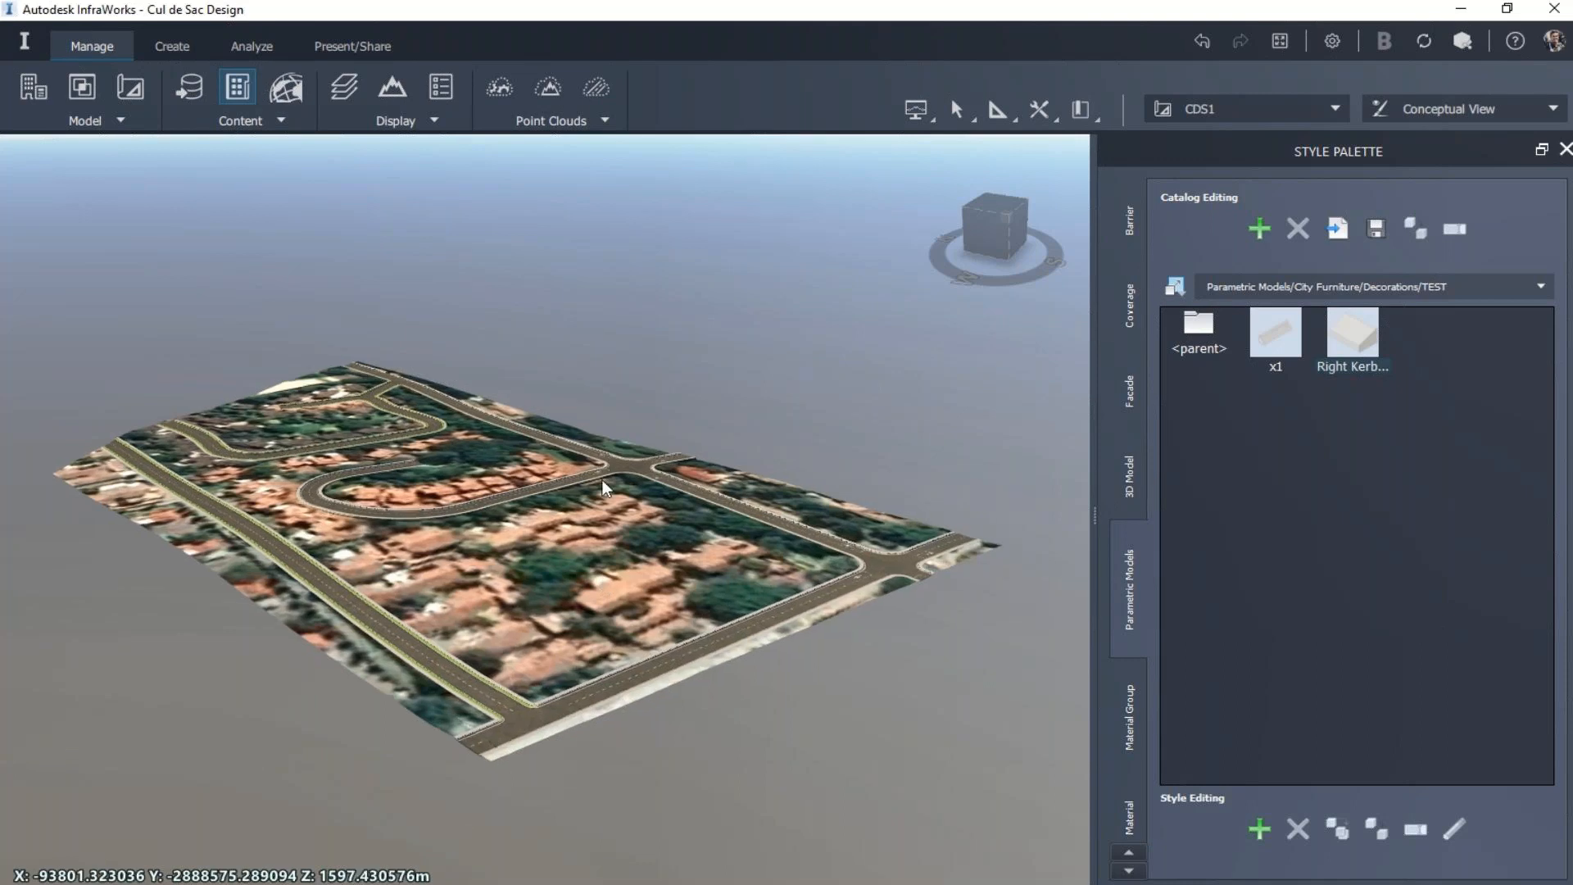
scroll(602, 479, up, 3)
scroll(966, 542, up, 2)
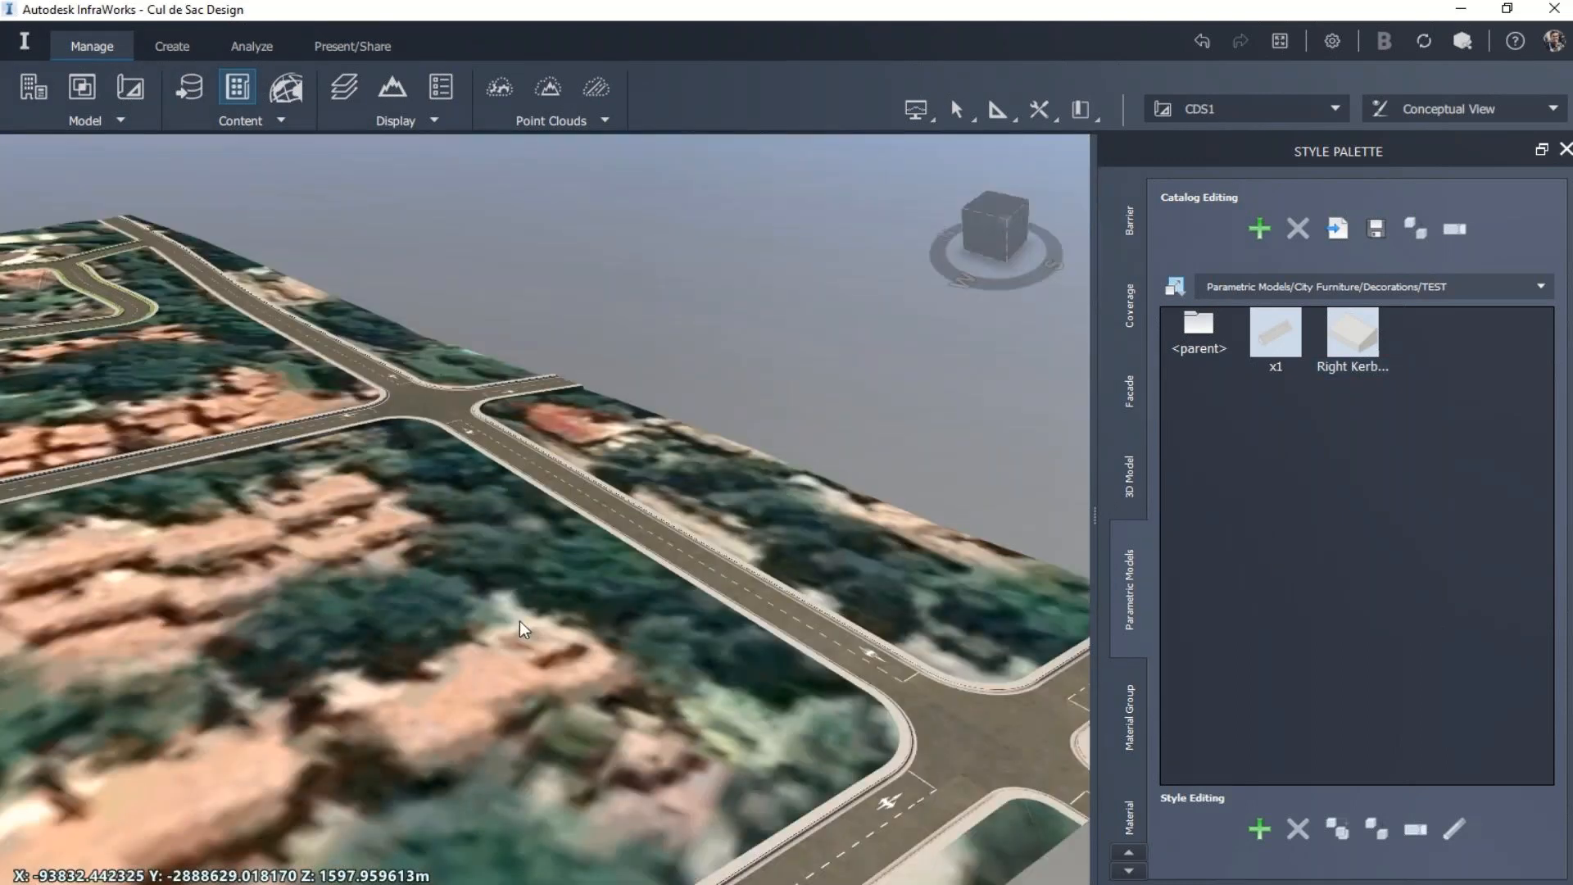
drag(520, 621, 560, 671)
scroll(560, 670, up, 2)
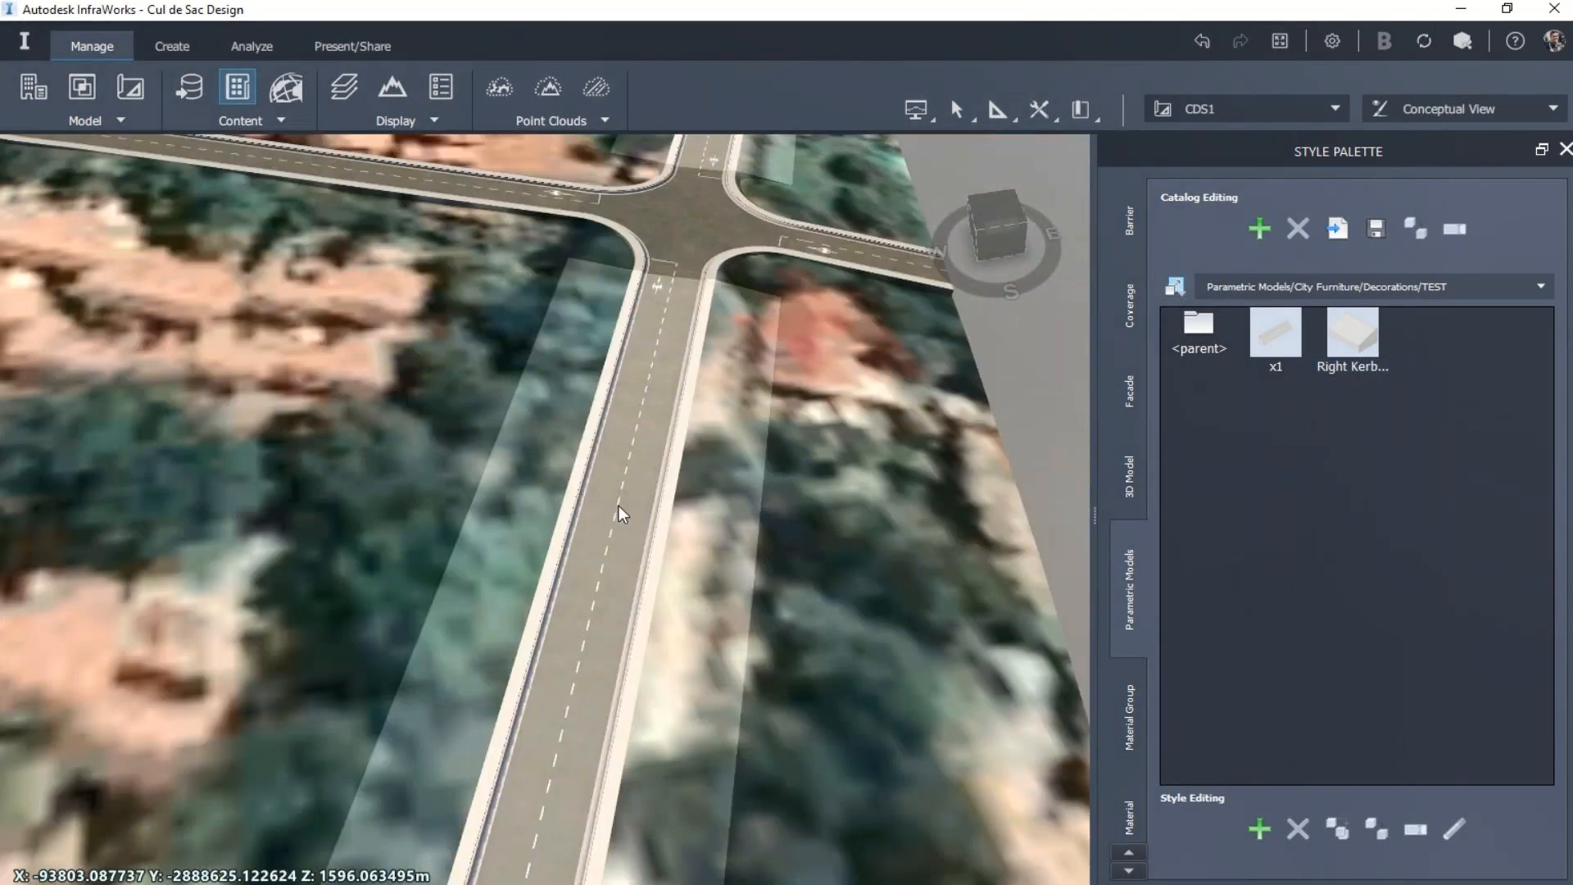
scroll(618, 505, up, 1)
scroll(719, 602, up, 1)
scroll(633, 680, up, 1)
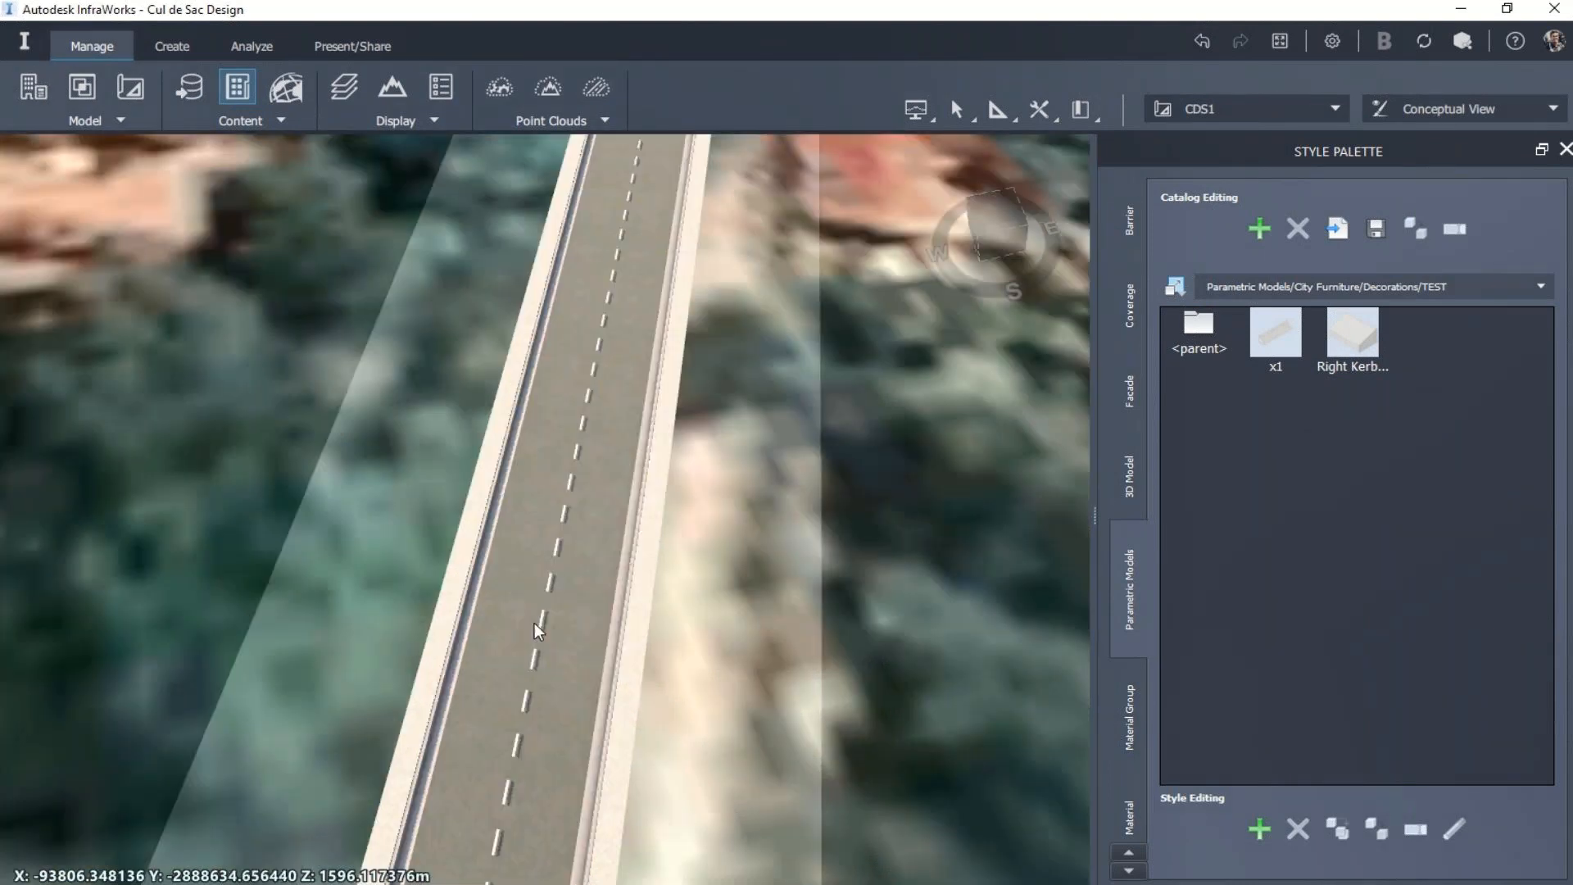
click(548, 621)
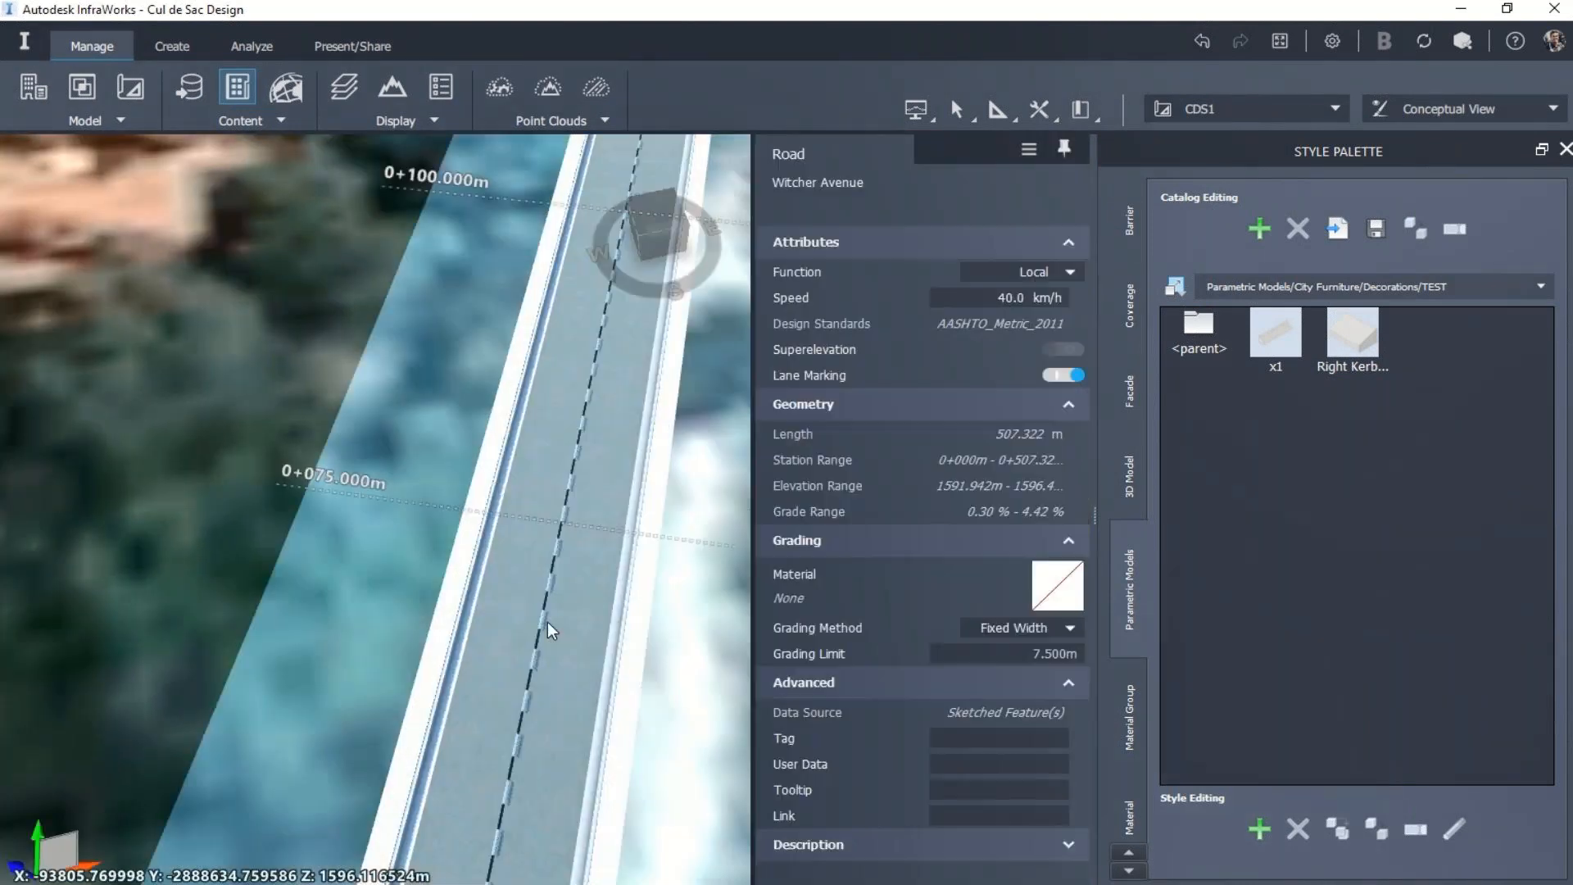
right_click(548, 622)
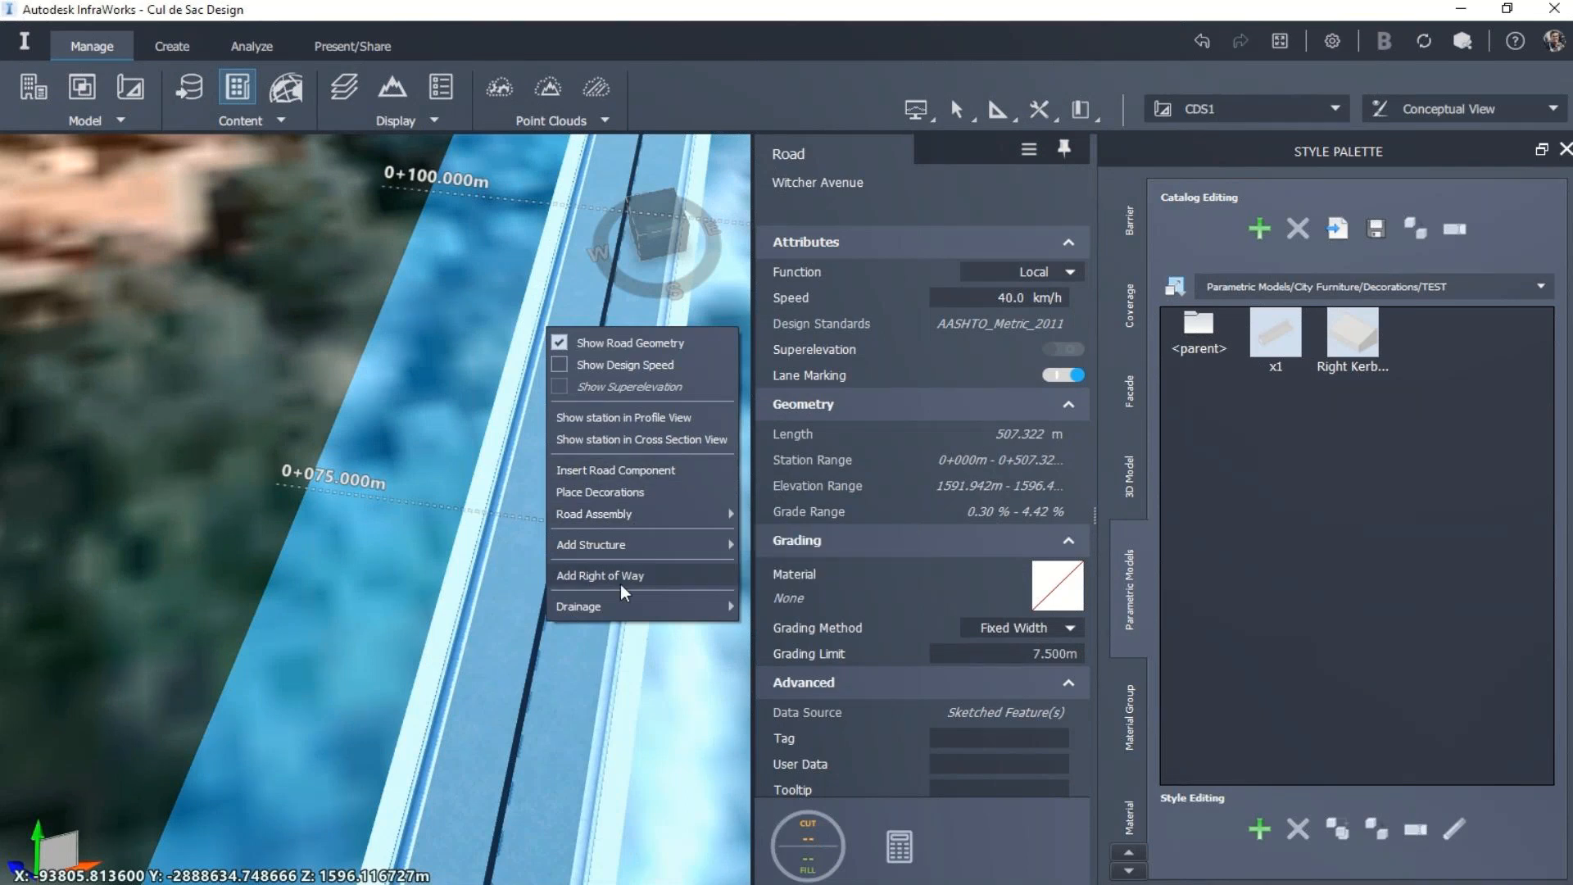
key(Escape)
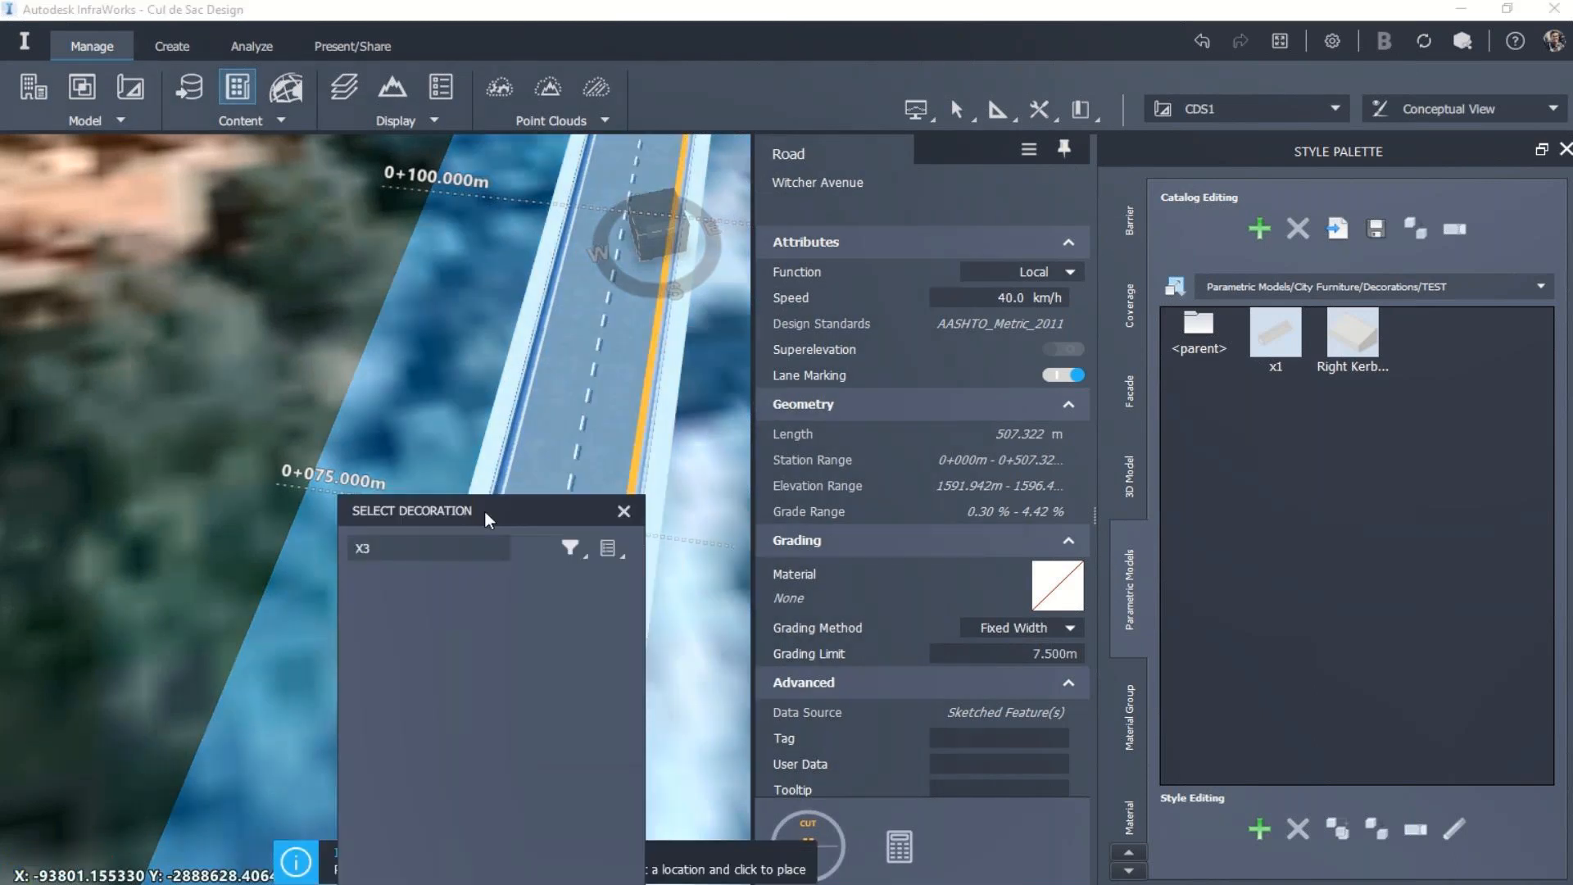
Step: Search the decorations for "right" and place Right Kerbing along the right-hand edge of the carriageway
drag(484, 509, 696, 367)
double_click(644, 406)
text(right)
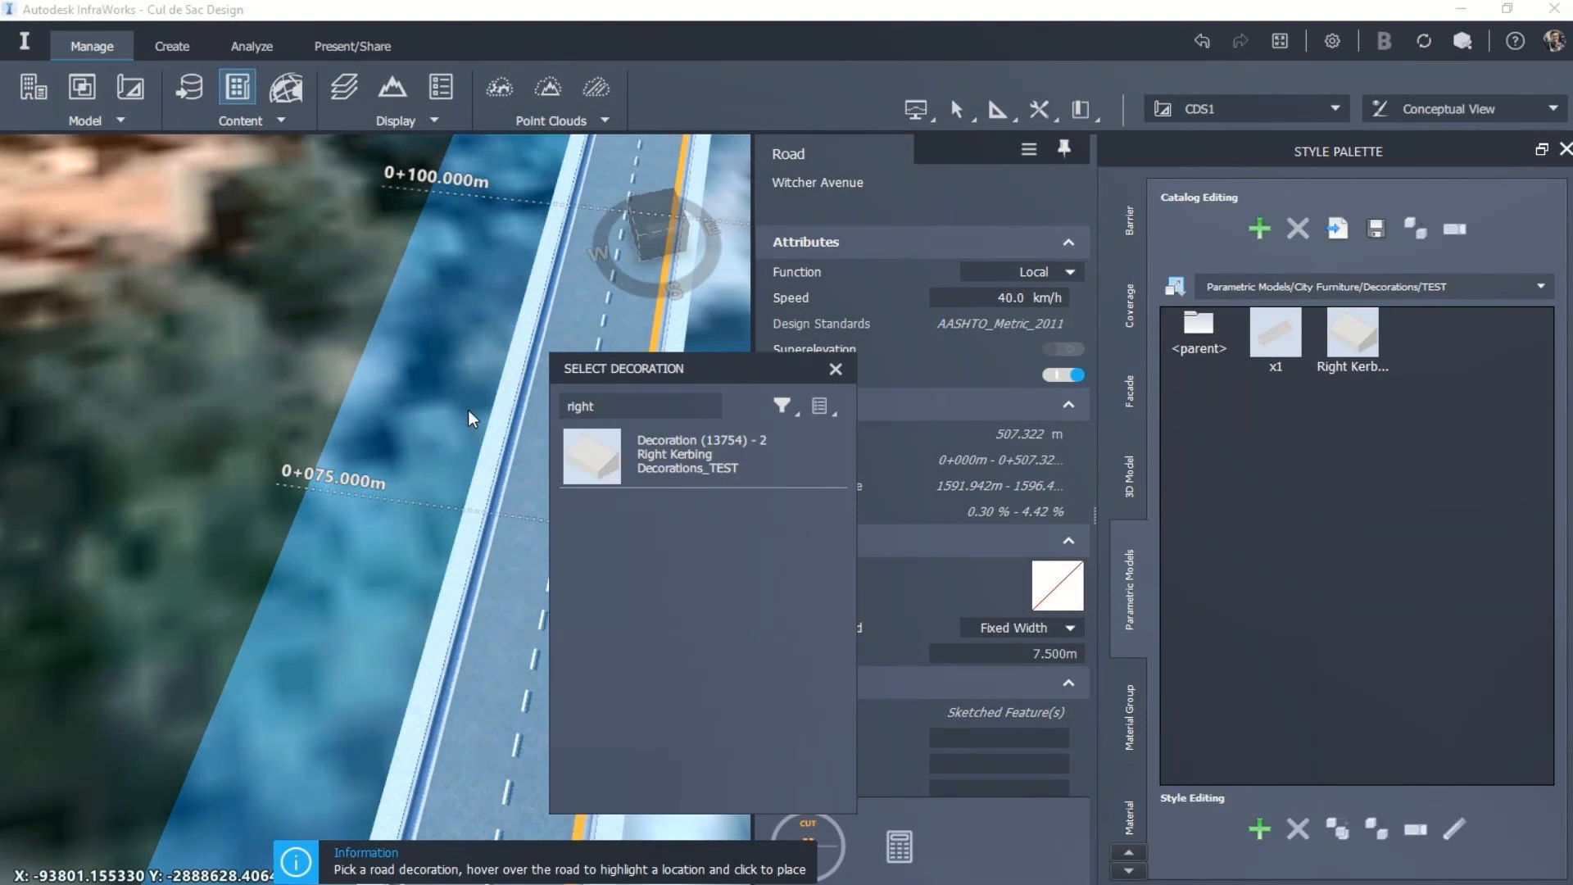
click(711, 473)
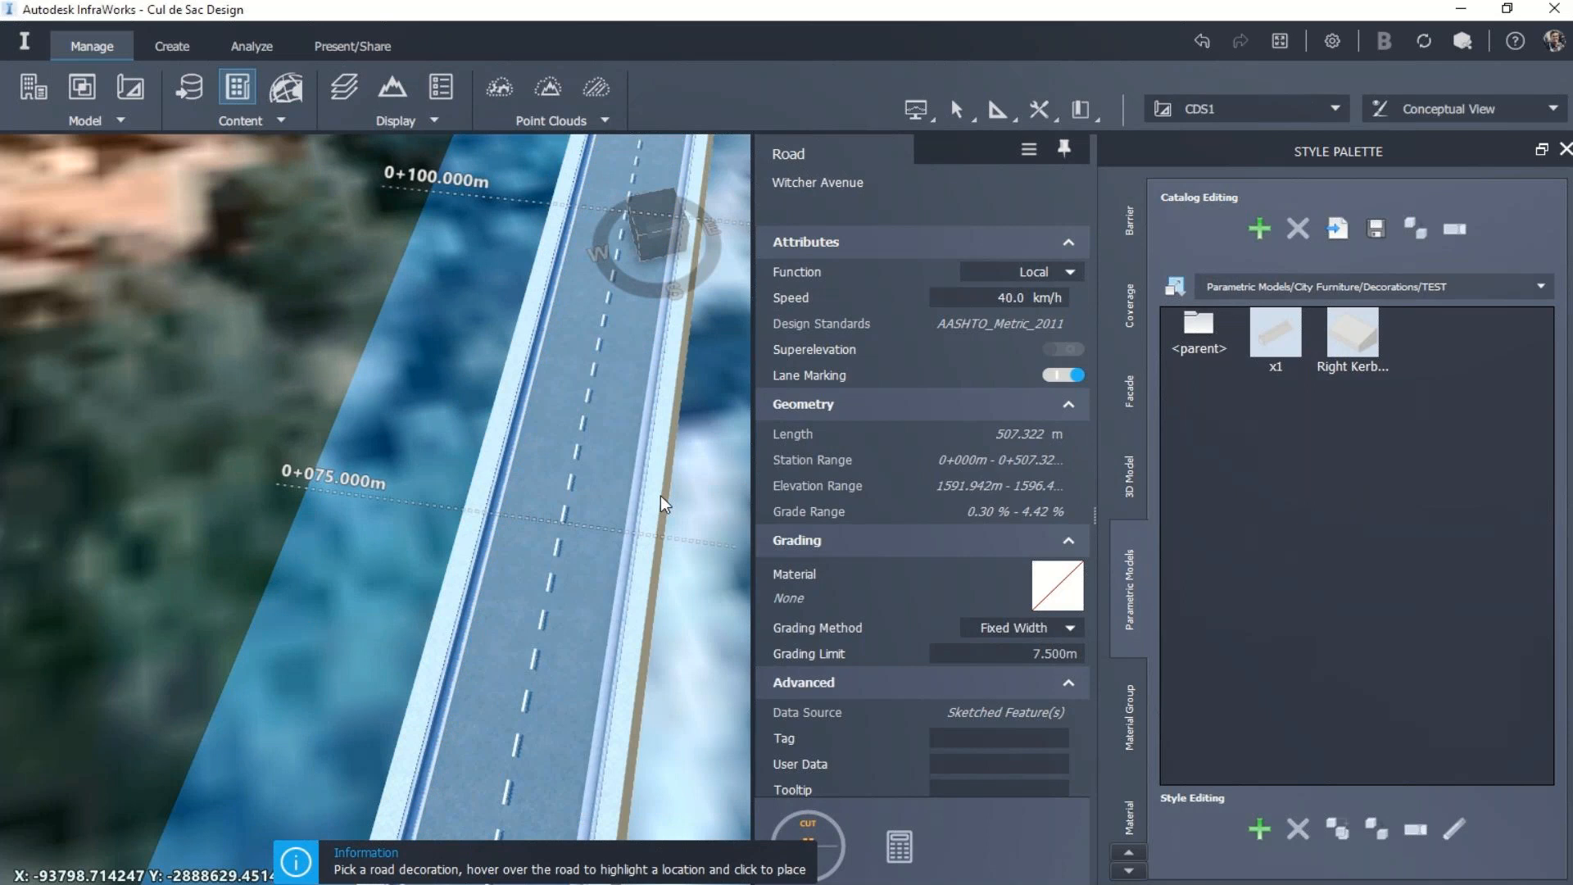
scroll(621, 498, up, 1)
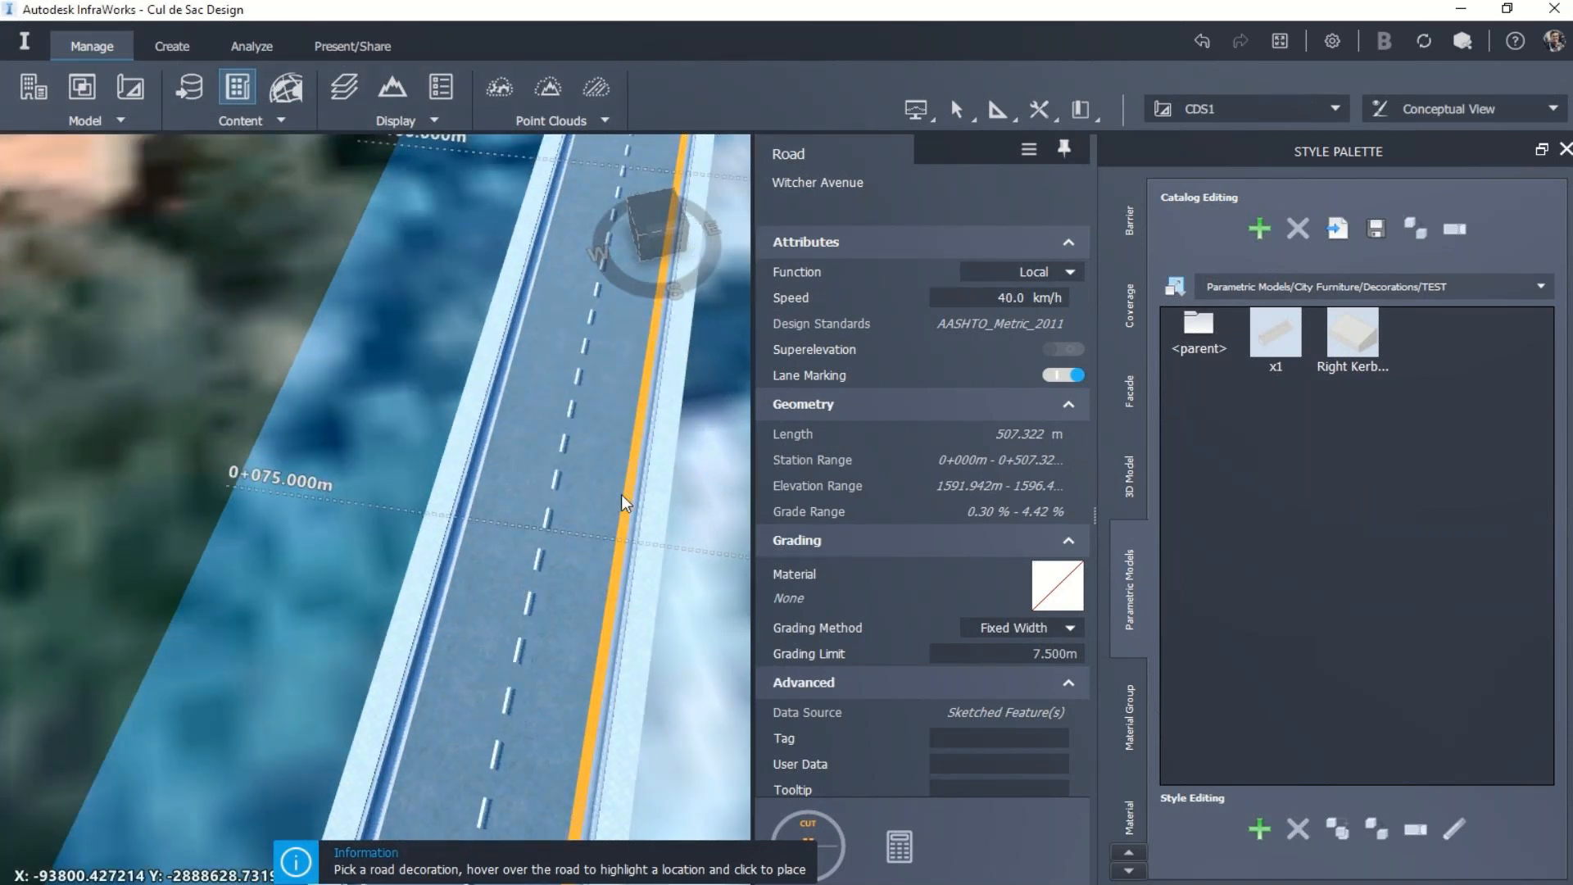
click(621, 496)
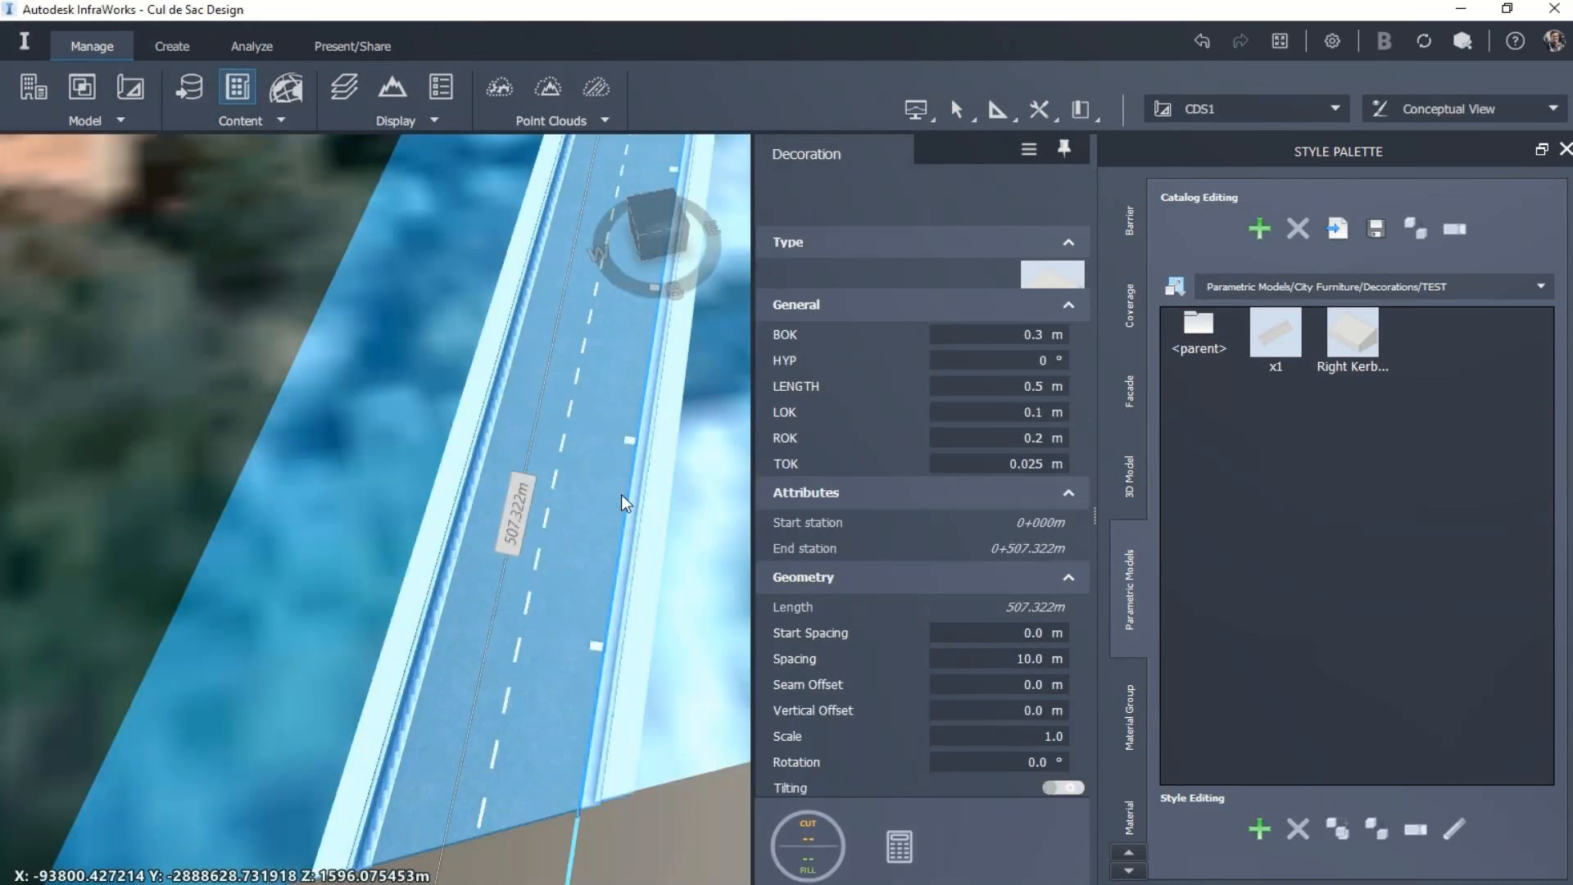
Step: Delete the Curb & Gutter component beside the placed kerb decoration and close the Style Palette
scroll(631, 562, up, 2)
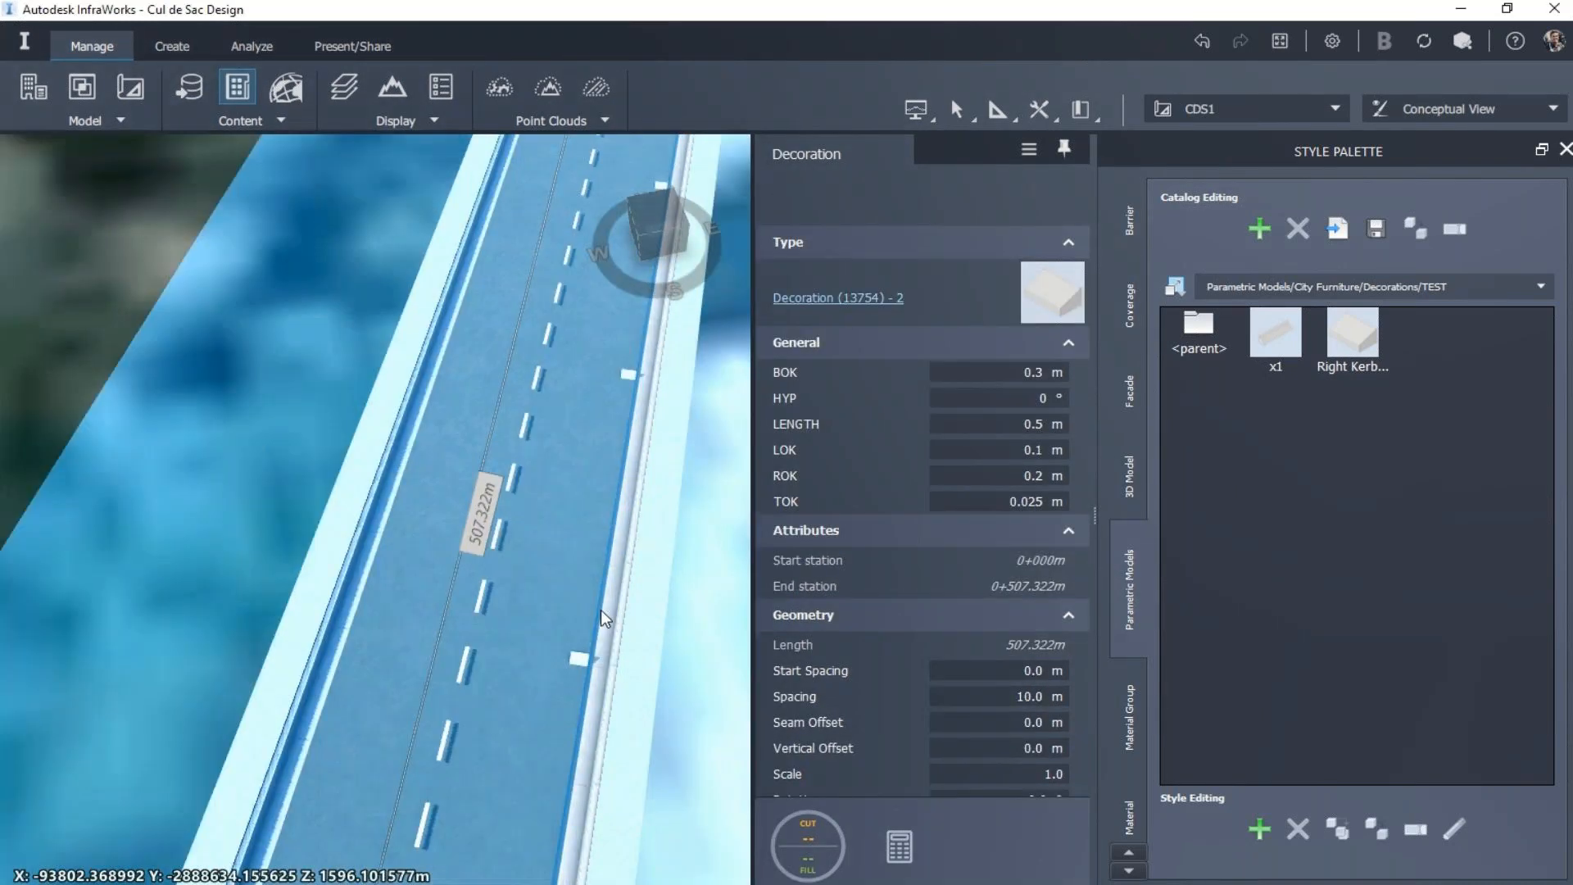
scroll(601, 610, up, 3)
drag(572, 702, 587, 579)
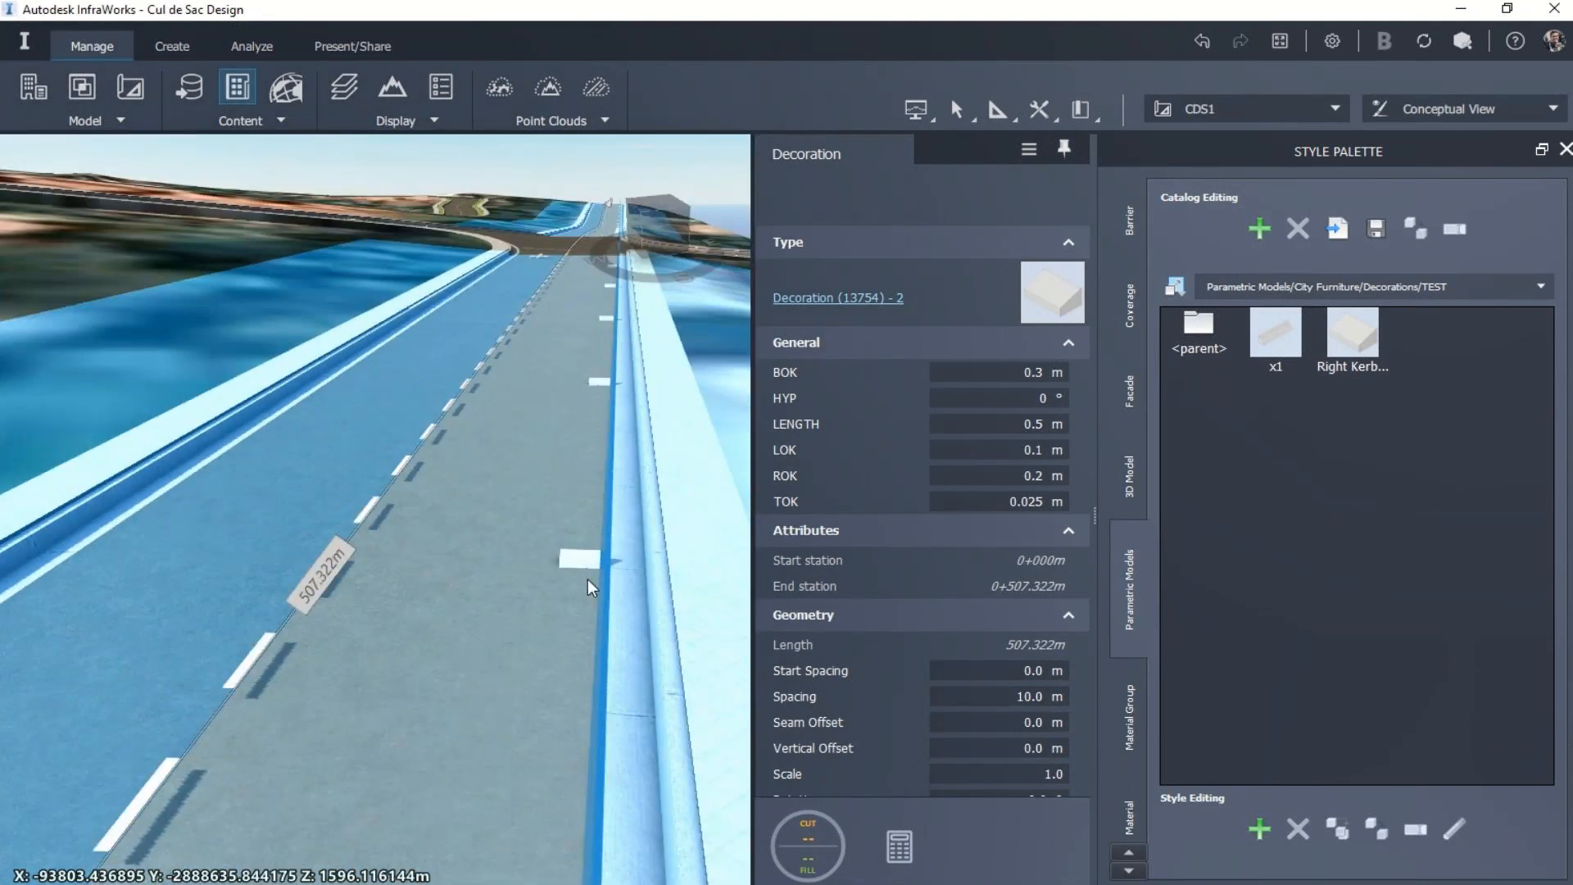
key(Escape)
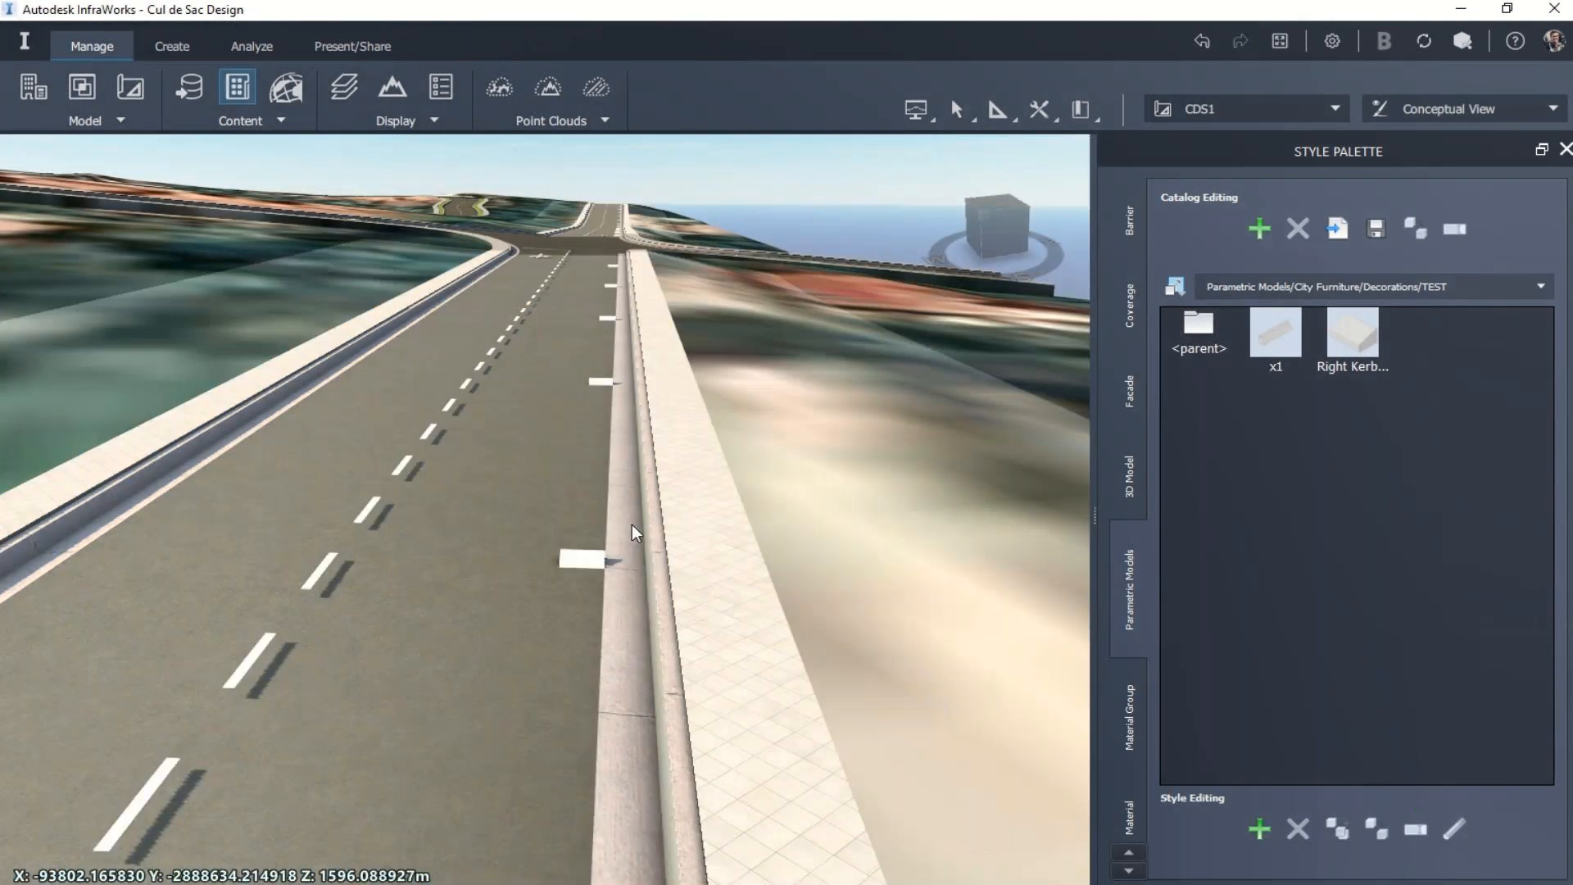
click(632, 524)
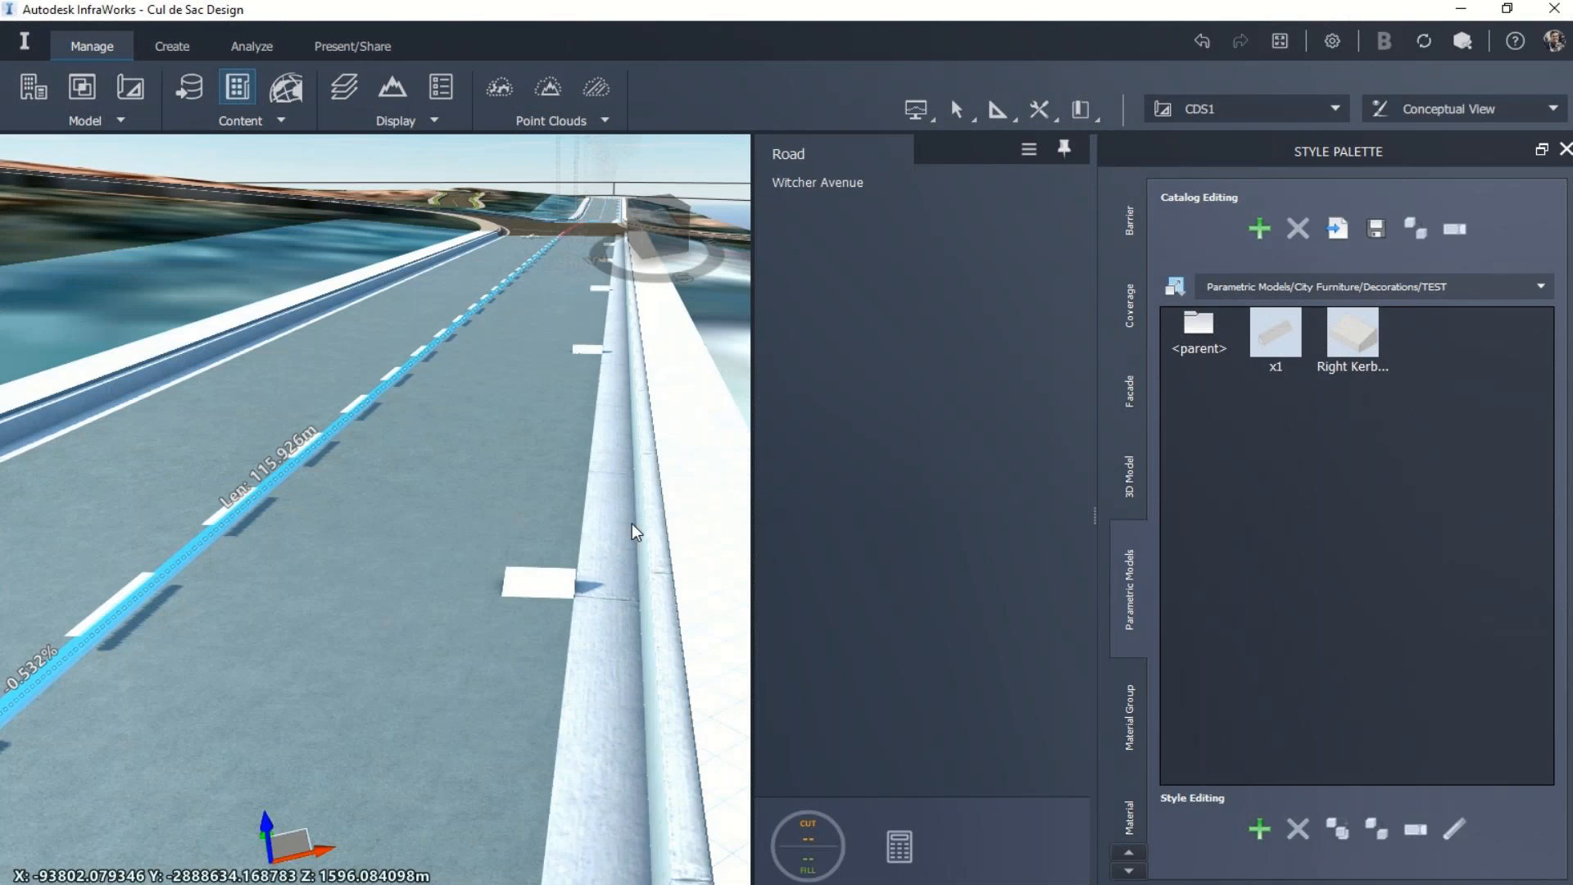
click(632, 524)
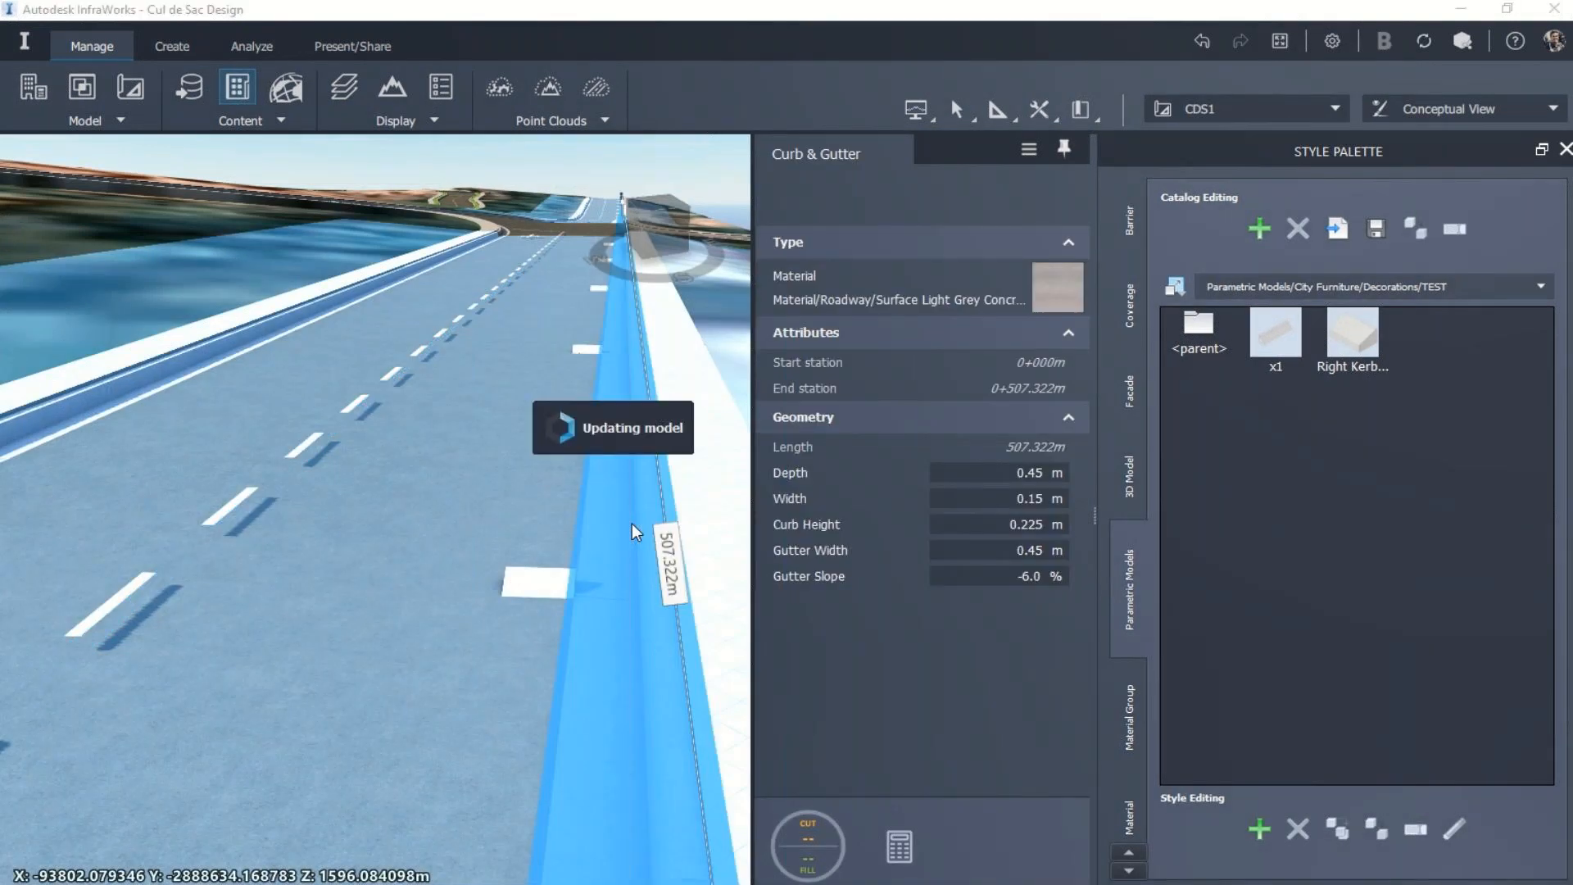
click(632, 523)
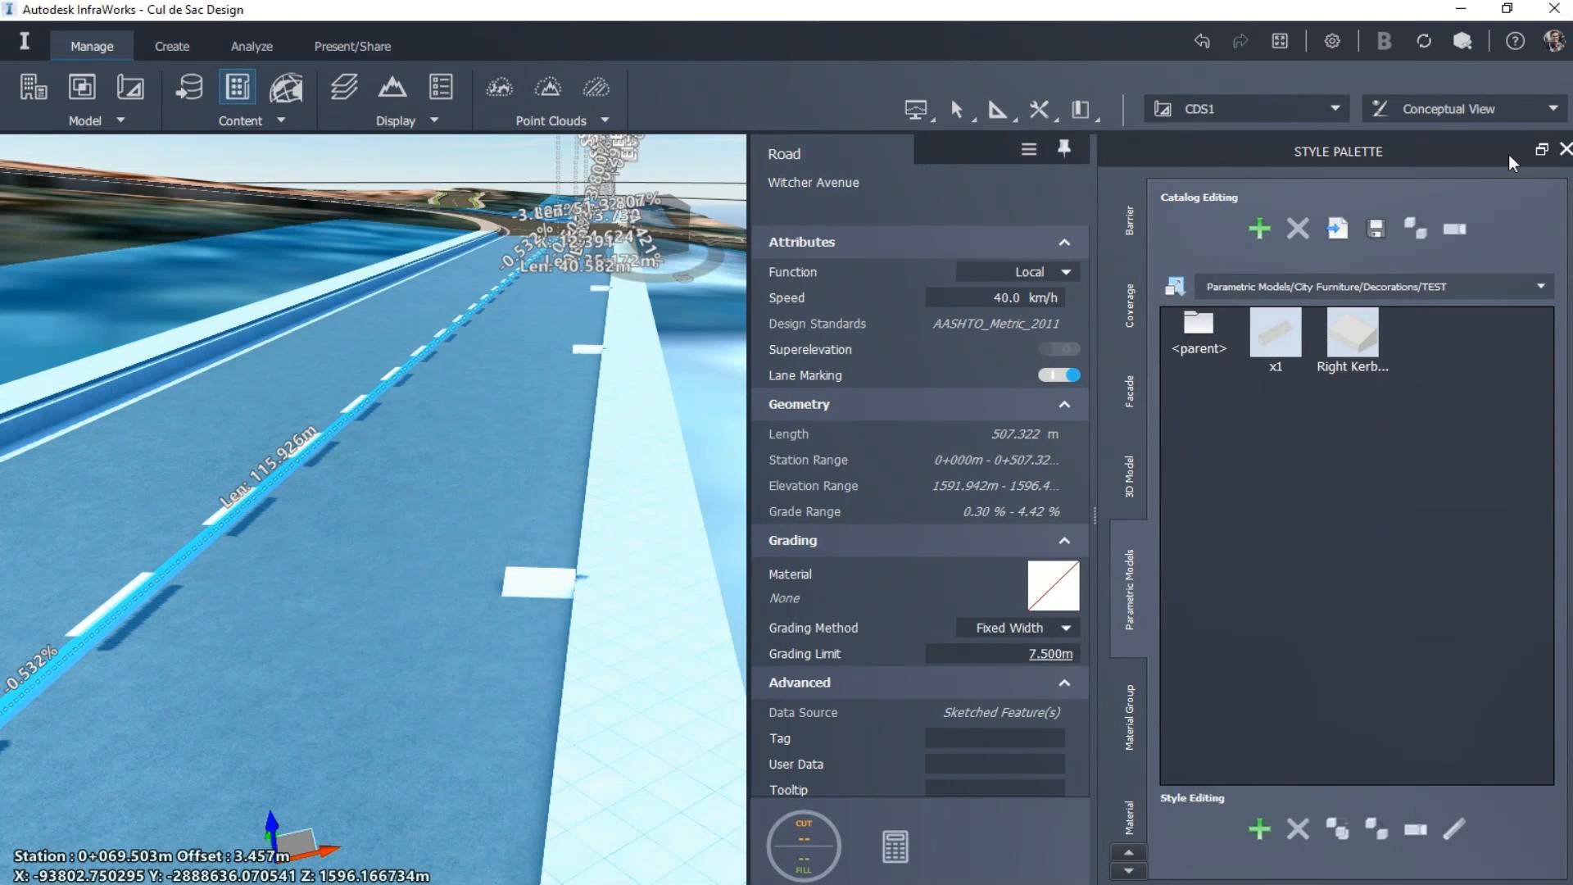
click(1566, 149)
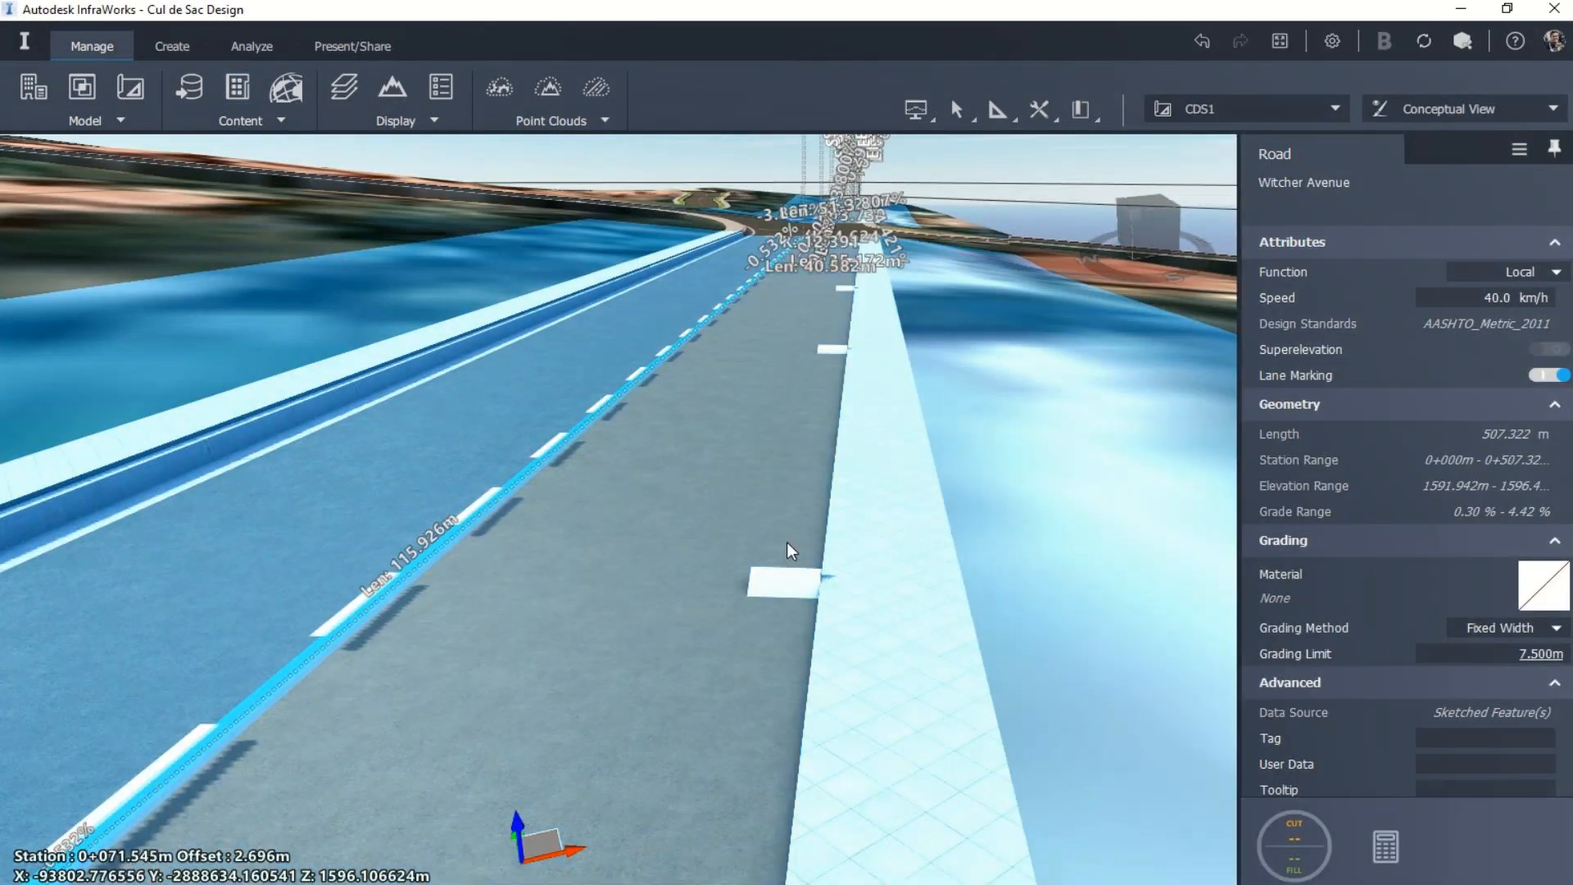
Step: Select the kerb decoration and set its spacing to 0.1 m
click(778, 581)
drag(773, 598, 683, 639)
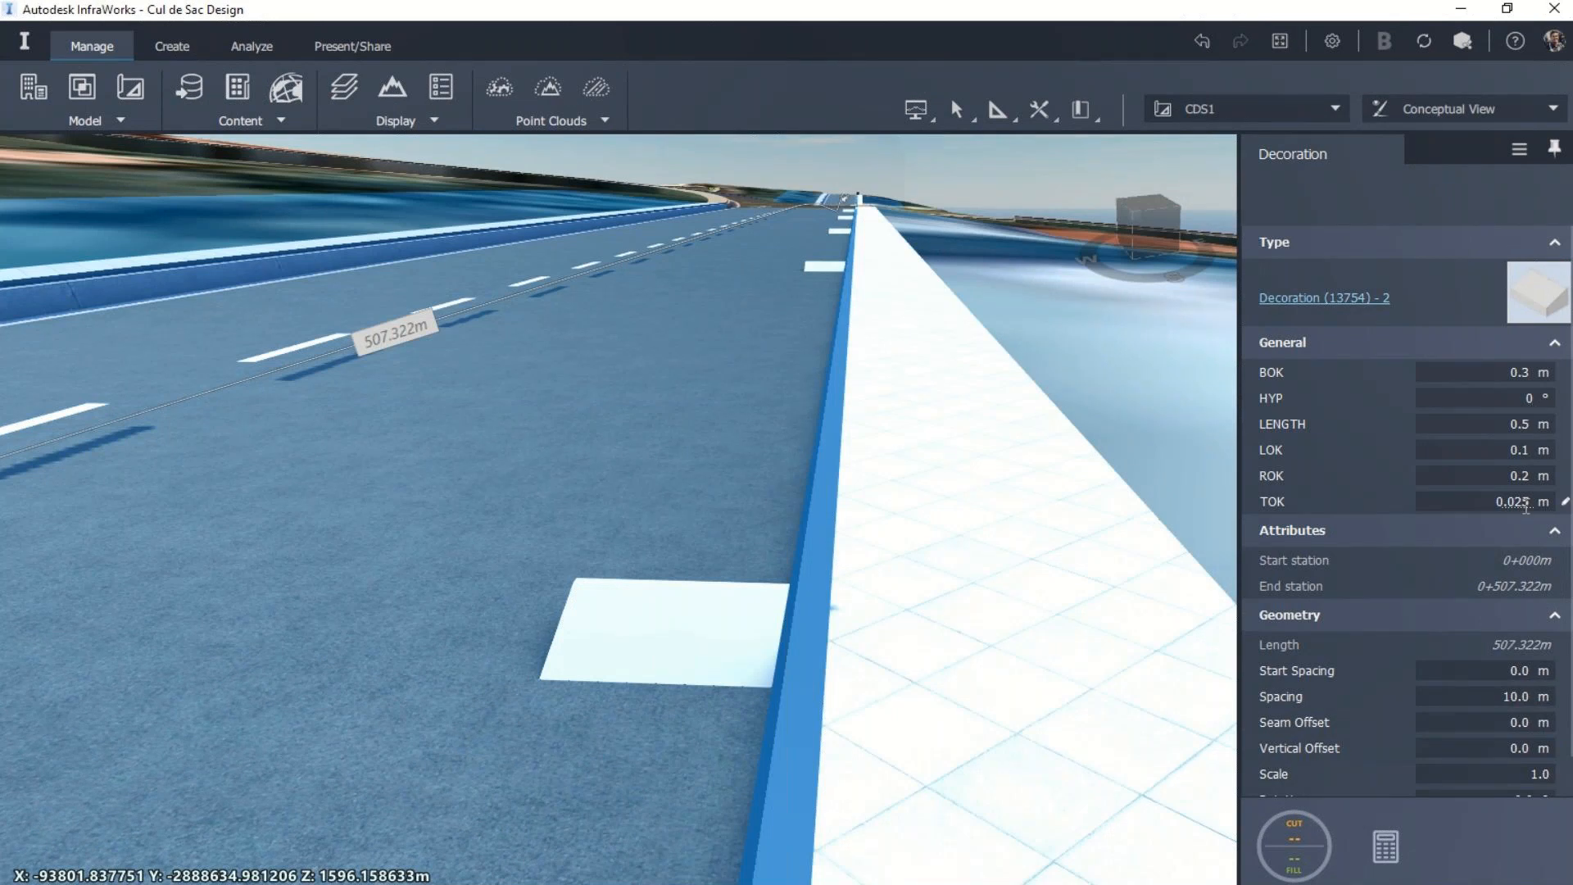
click(1532, 449)
click(1530, 399)
scroll(1508, 690, down, 1)
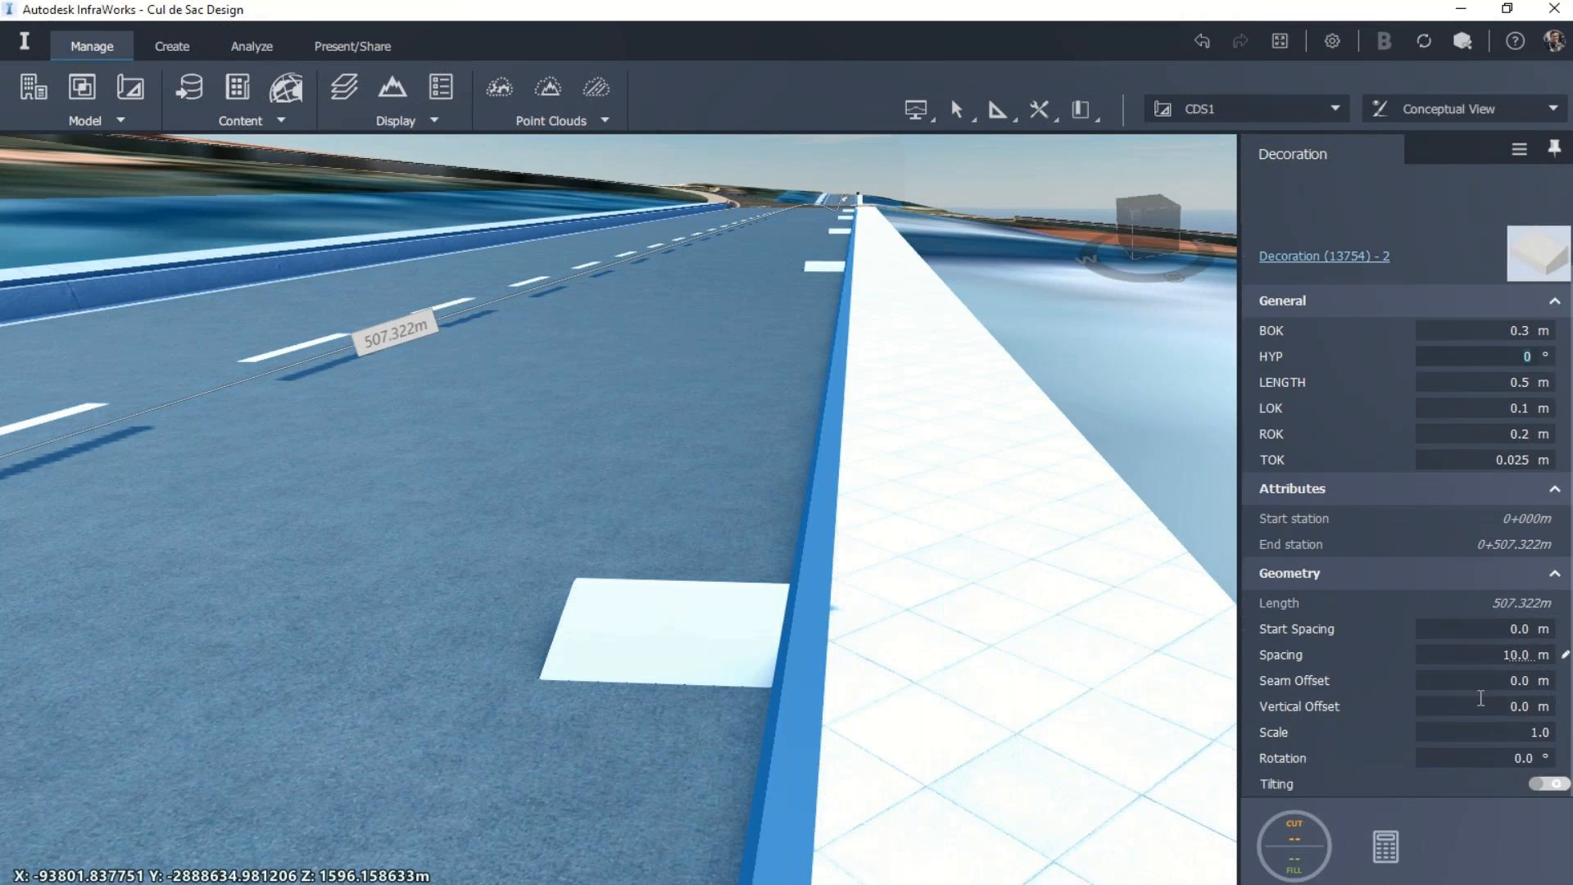
click(1512, 652)
click(1524, 654)
key(BackSpace)
key(BackSpace)
text(1)
key(Return)
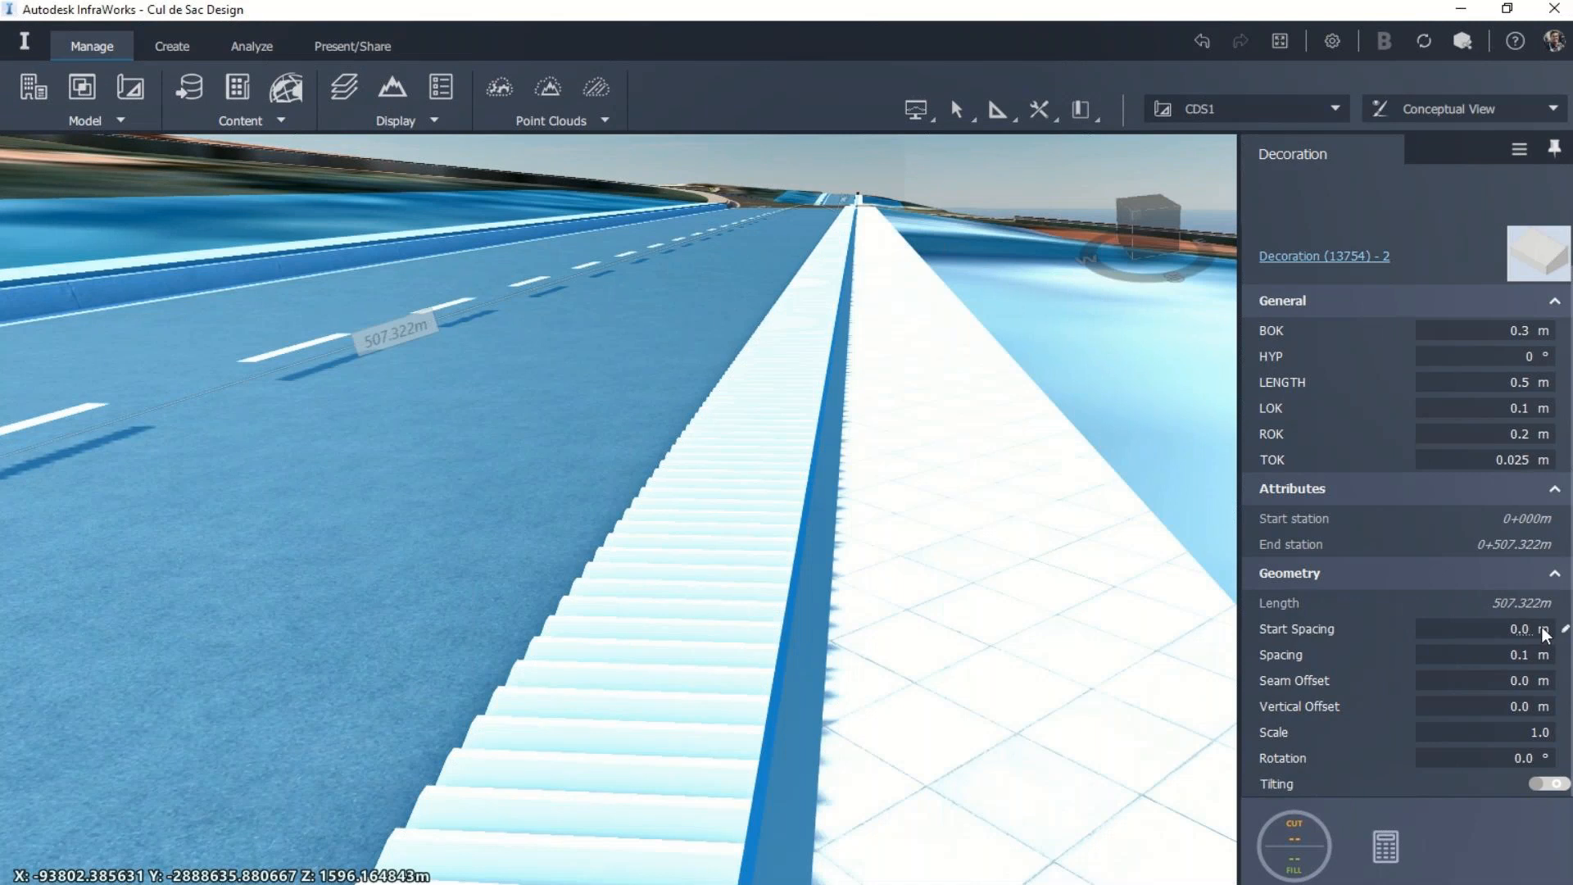
Step: Try a 90° rotation on the kerb decoration and inspect its orientation up close
click(1517, 758)
text(90)
key(Return)
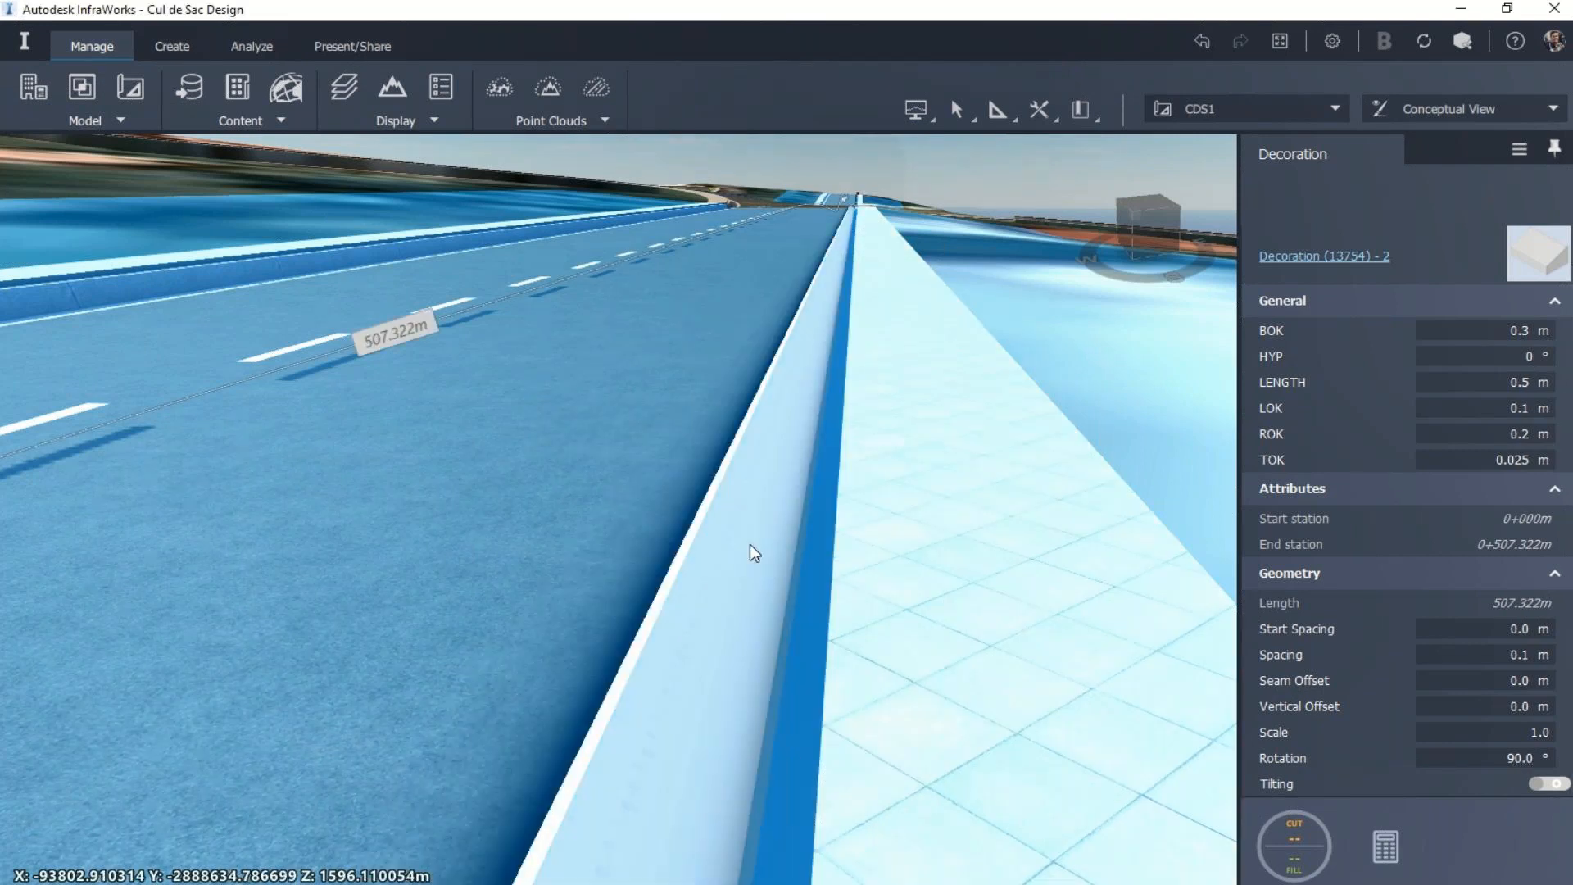
key(Escape)
key(Escape)
drag(672, 750, 697, 702)
scroll(673, 622, up, 2)
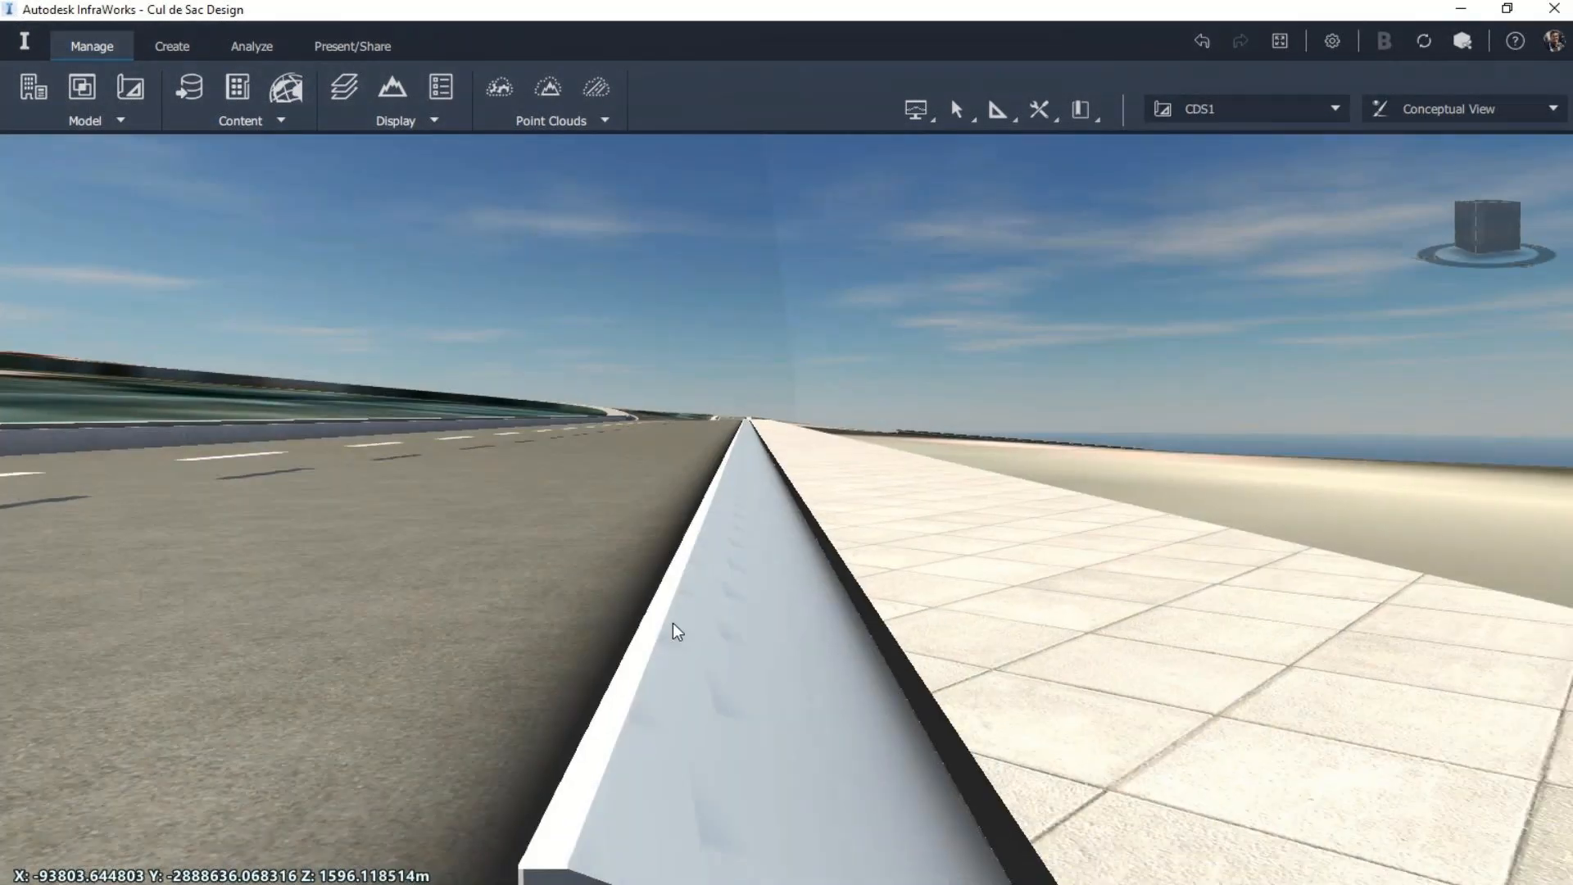
Step: Reselect the kerb decoration and try a rotation of 180°
click(673, 624)
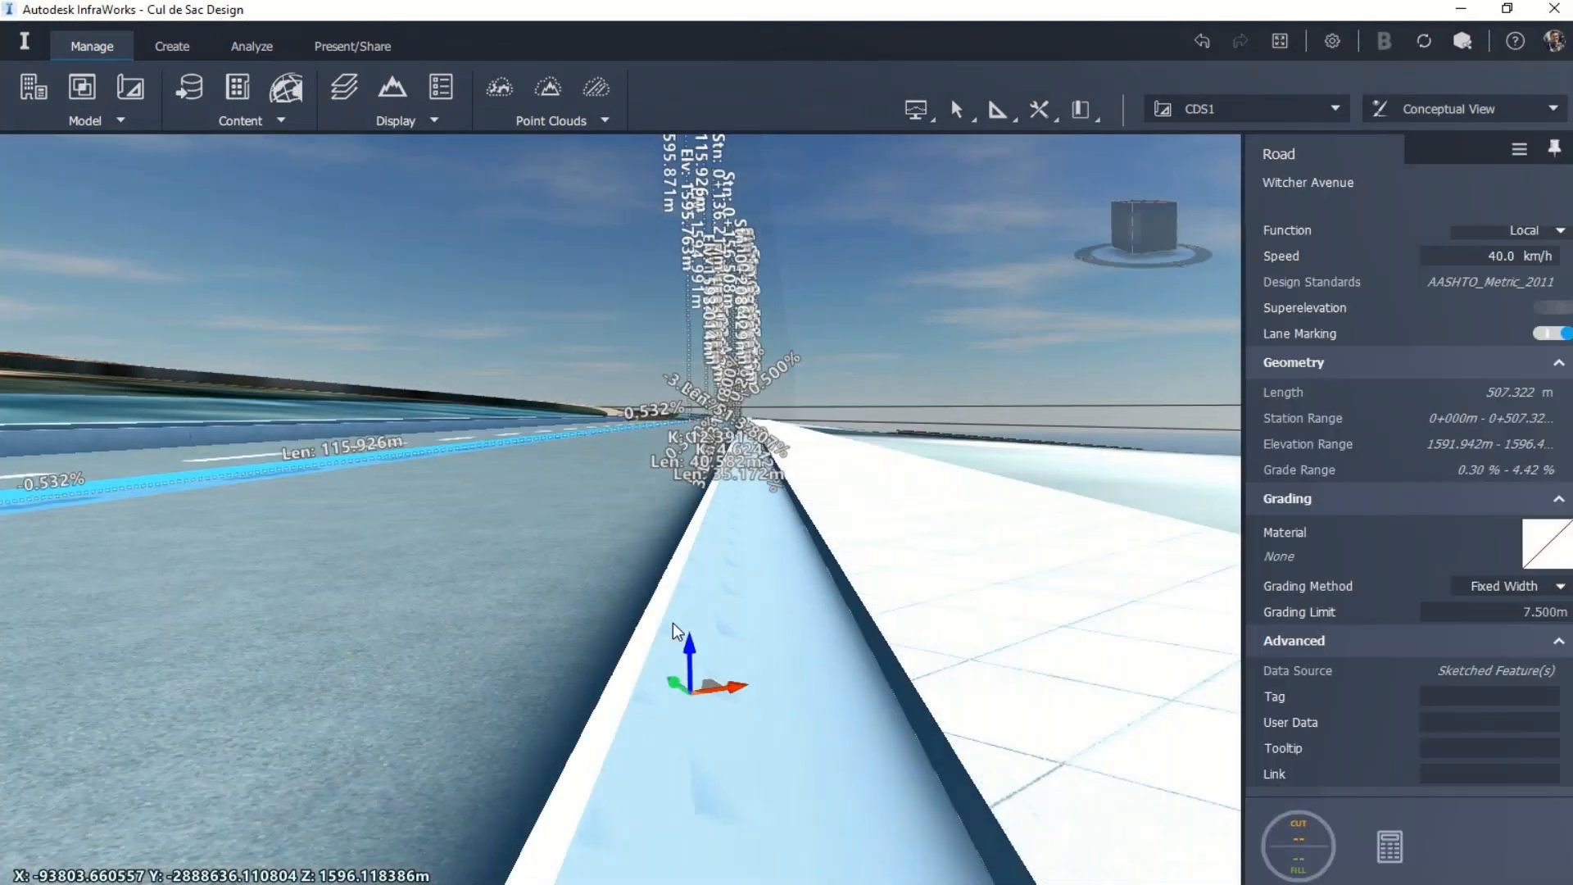
click(672, 629)
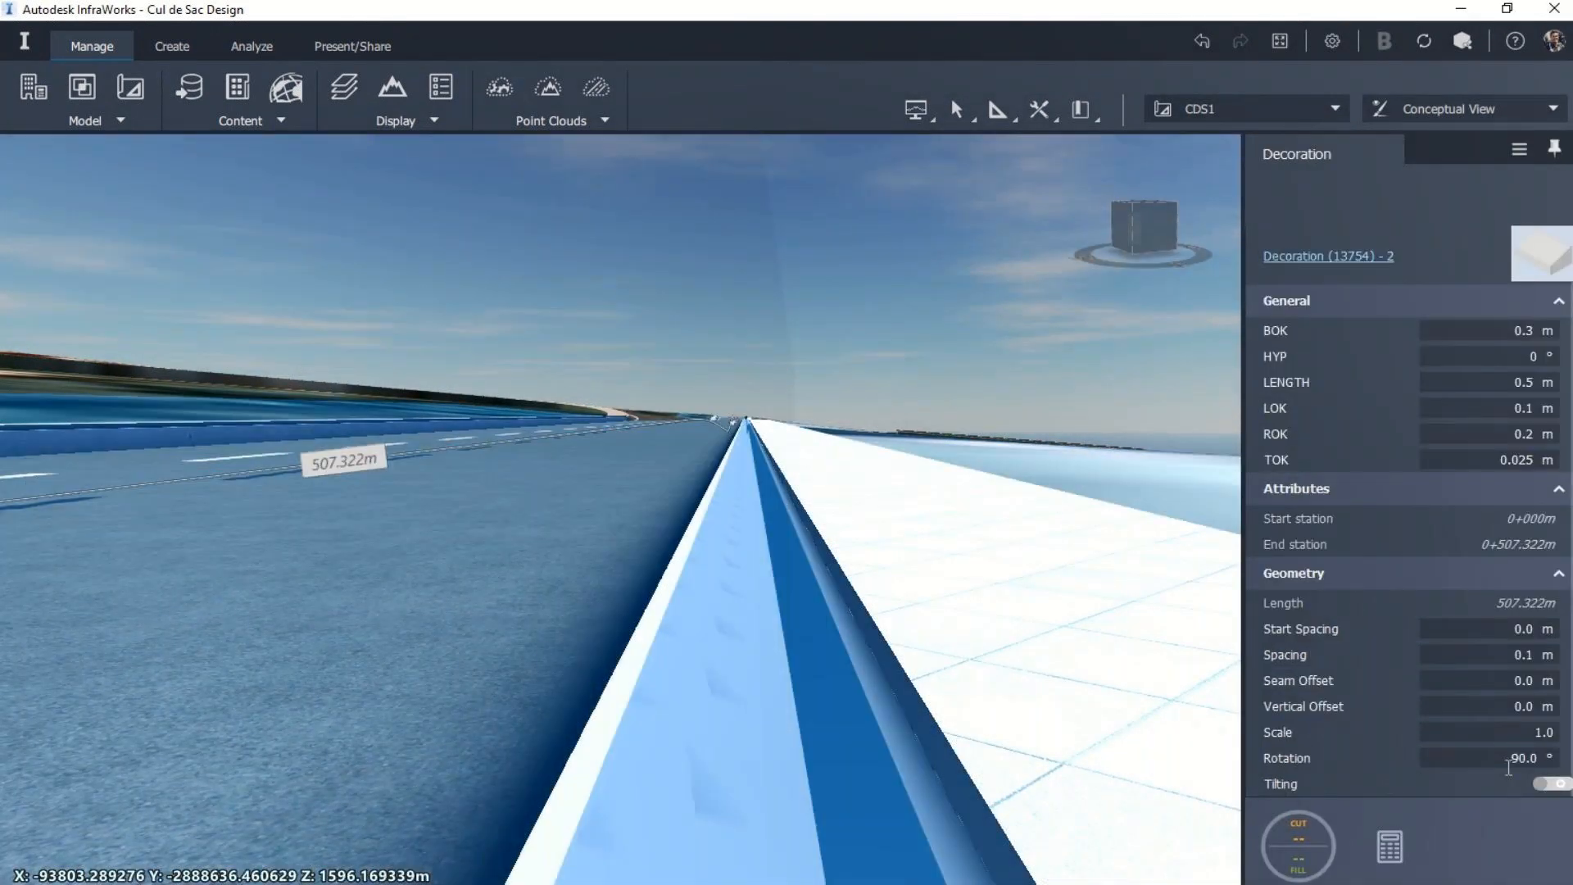
click(1513, 759)
double_click(1513, 760)
text(180)
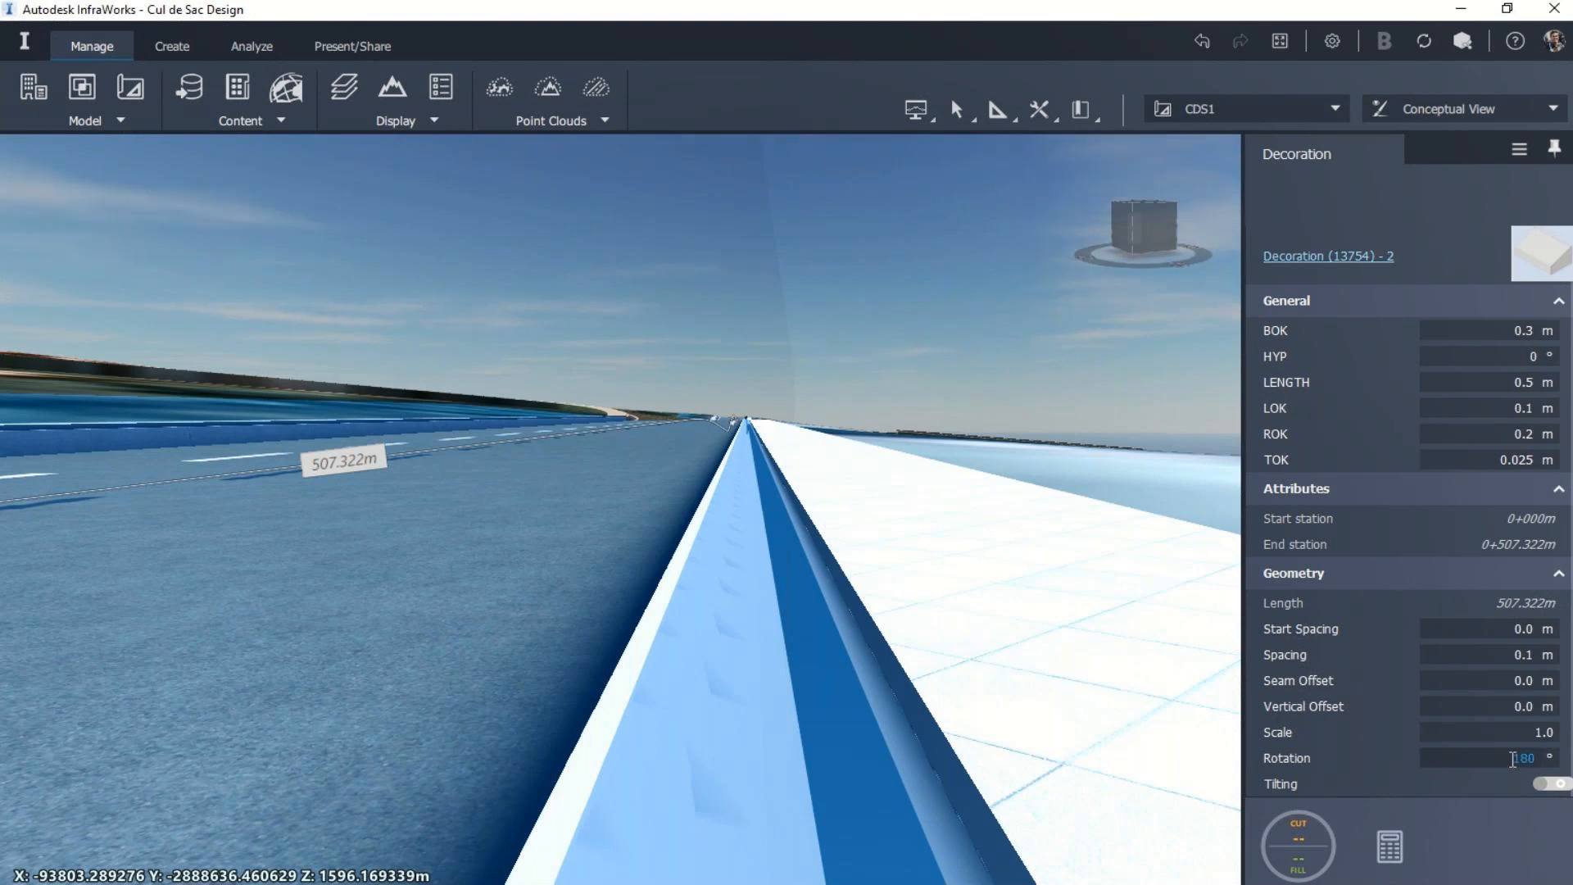
key(Return)
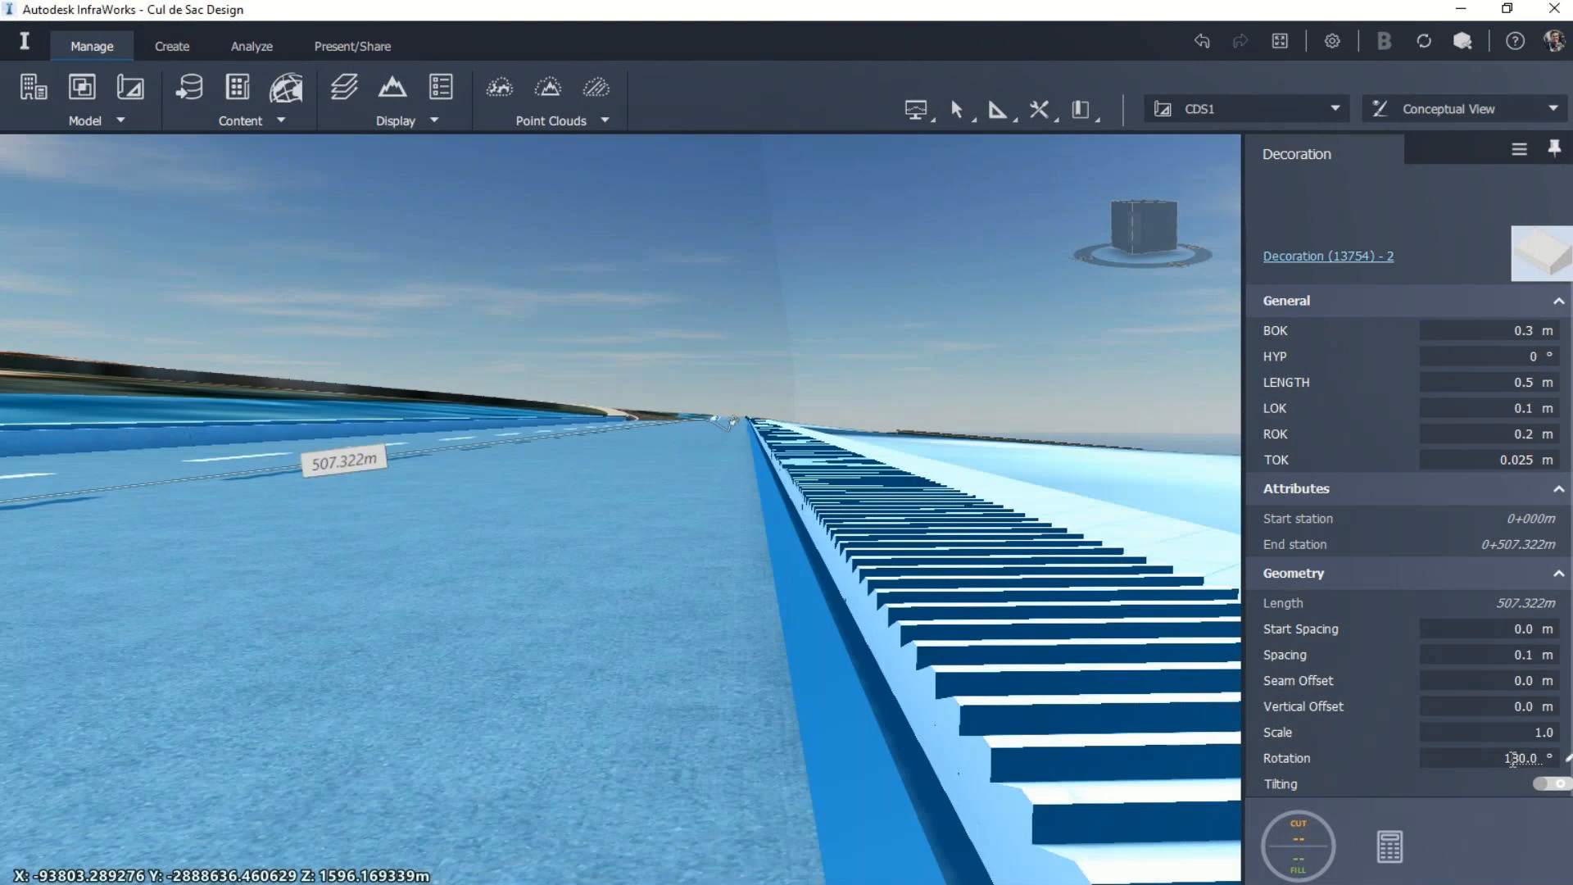
Step: Set the kerb decoration's rotation to 270° and deselect it
double_click(1514, 761)
text(27)
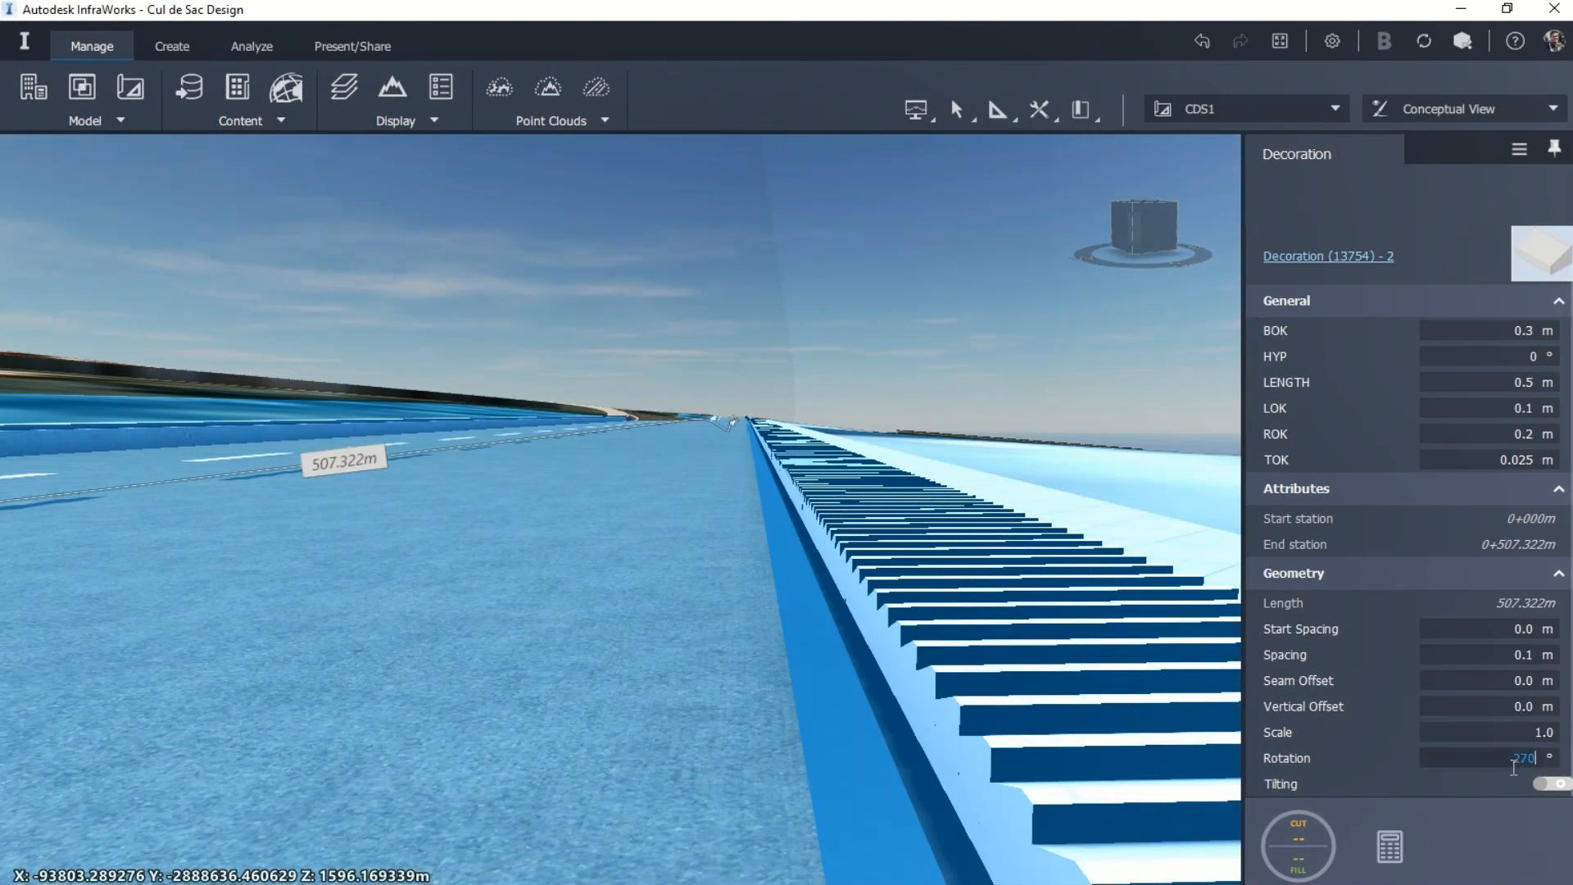
text(0)
key(Return)
key(Escape)
key(Escape)
scroll(647, 665, down, 1)
scroll(646, 659, down, 2)
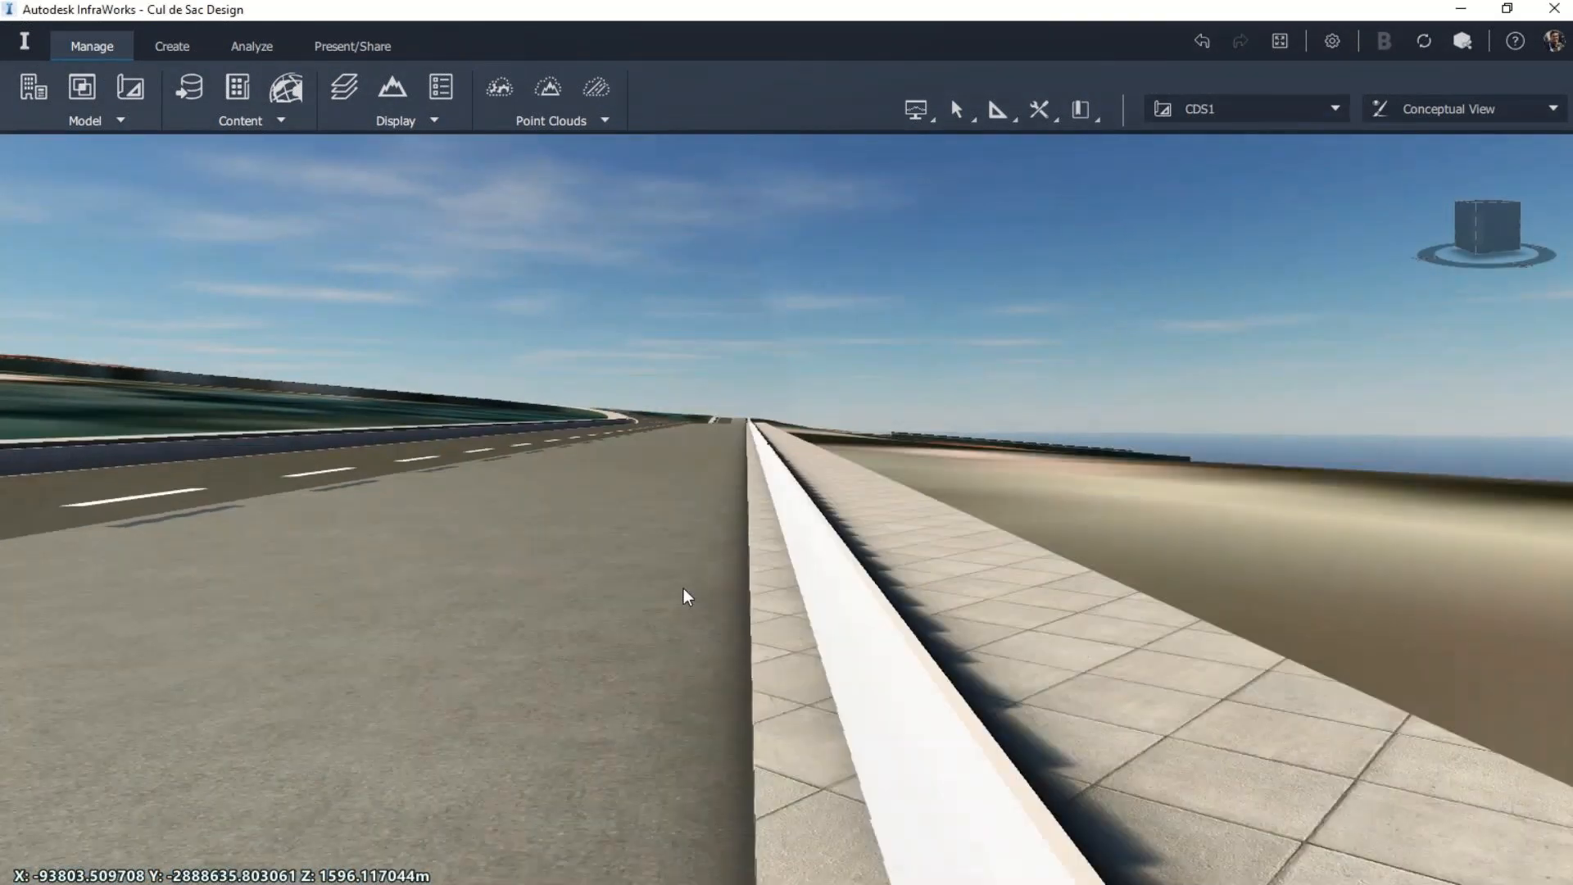
Step: Delete the Smooth Grey Tile generic shape that forms the sidewalk beside the kerb
mouse_move(778, 620)
mouse_down()
mouse_move(781, 576)
mouse_move(781, 605)
mouse_up()
click(761, 612)
click(760, 623)
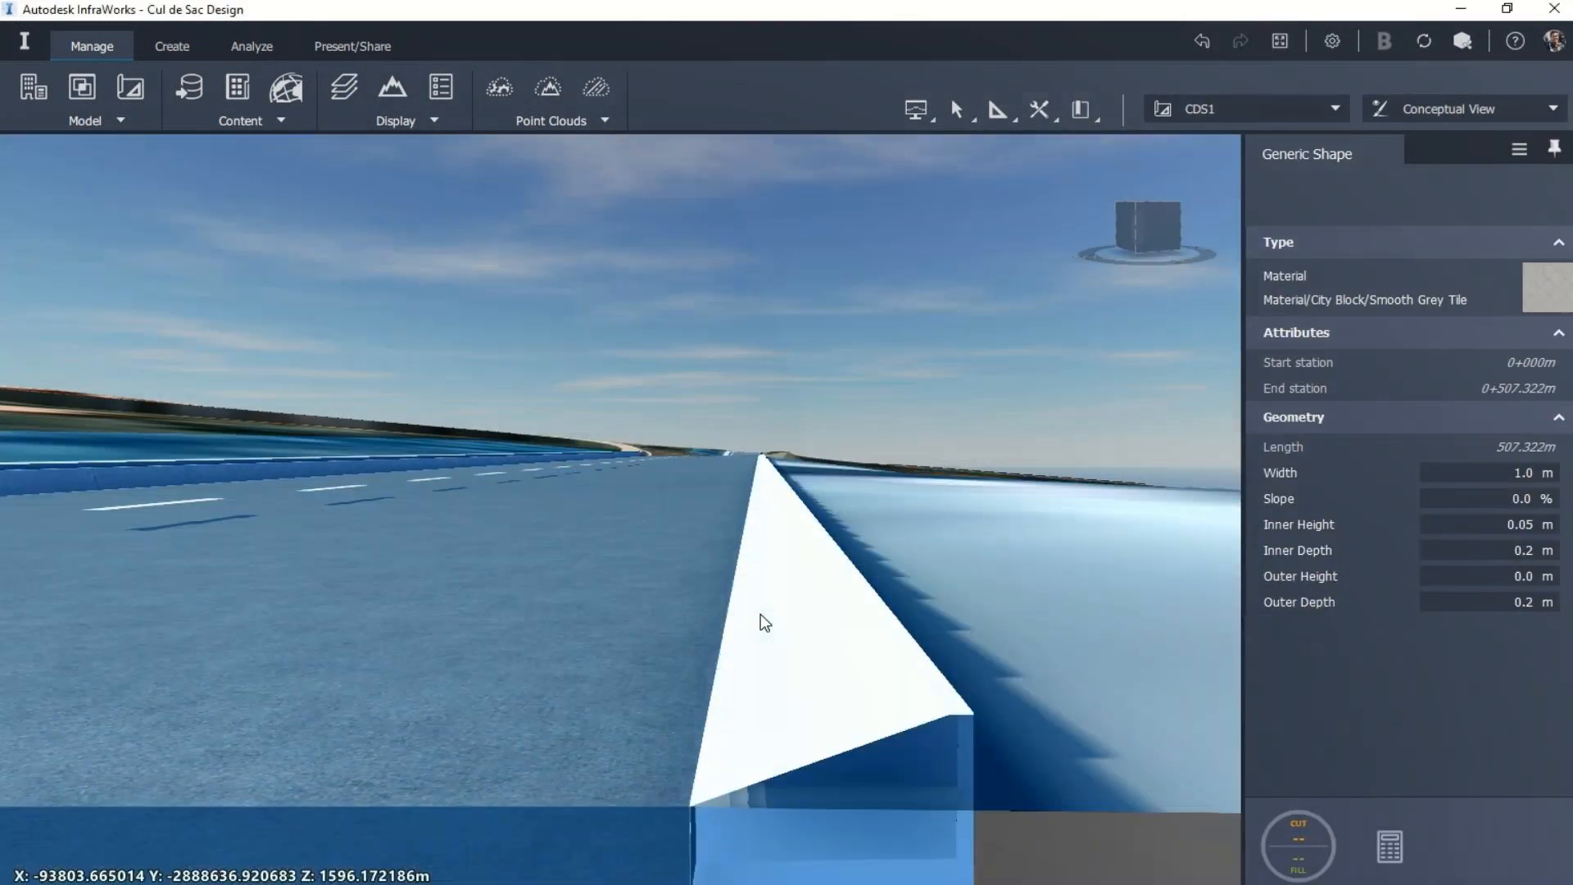
key(Escape)
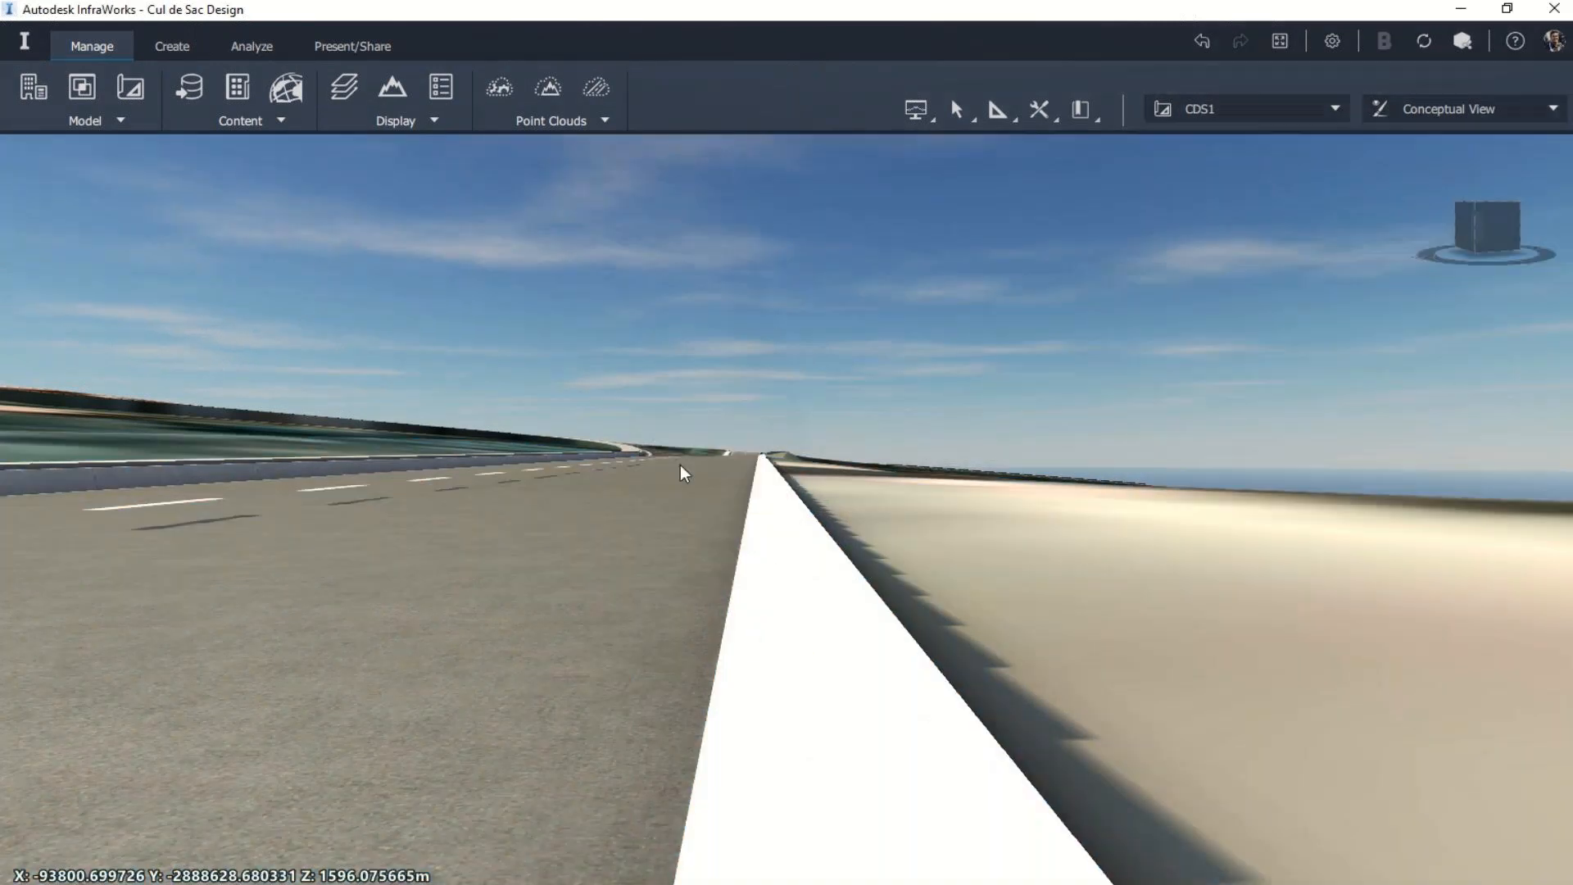
Step: Inspect the kerb's end profile and its run along the road edge from several angles
middle_drag(755, 626, 741, 694)
mouse_move(740, 693)
mouse_down()
mouse_move(723, 666)
mouse_move(736, 680)
mouse_up()
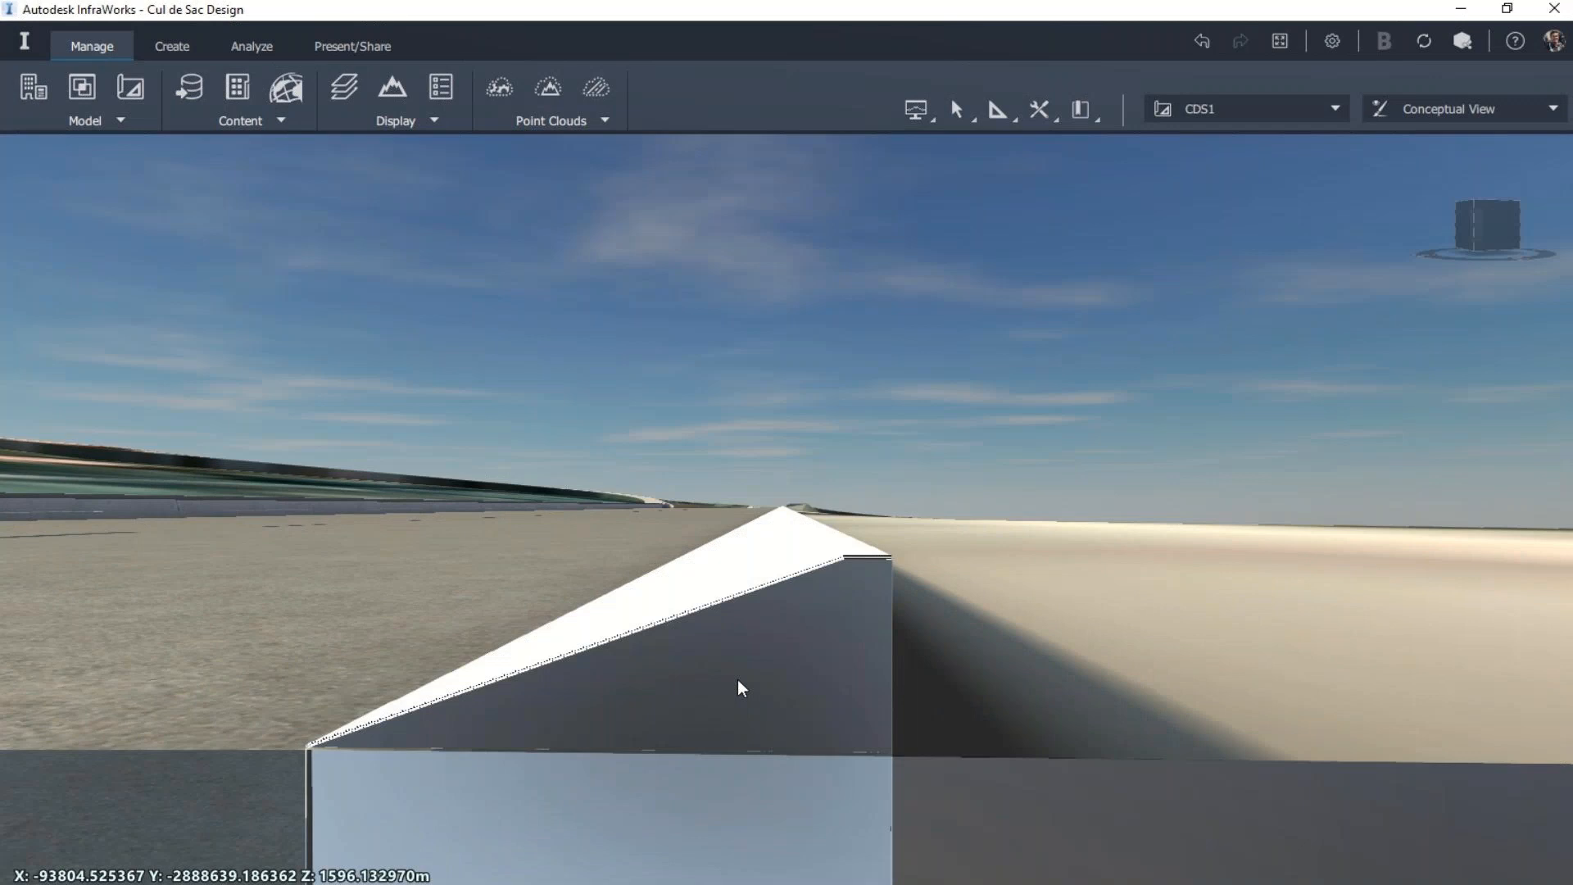
scroll(960, 539, down, 2)
drag(848, 544, 897, 524)
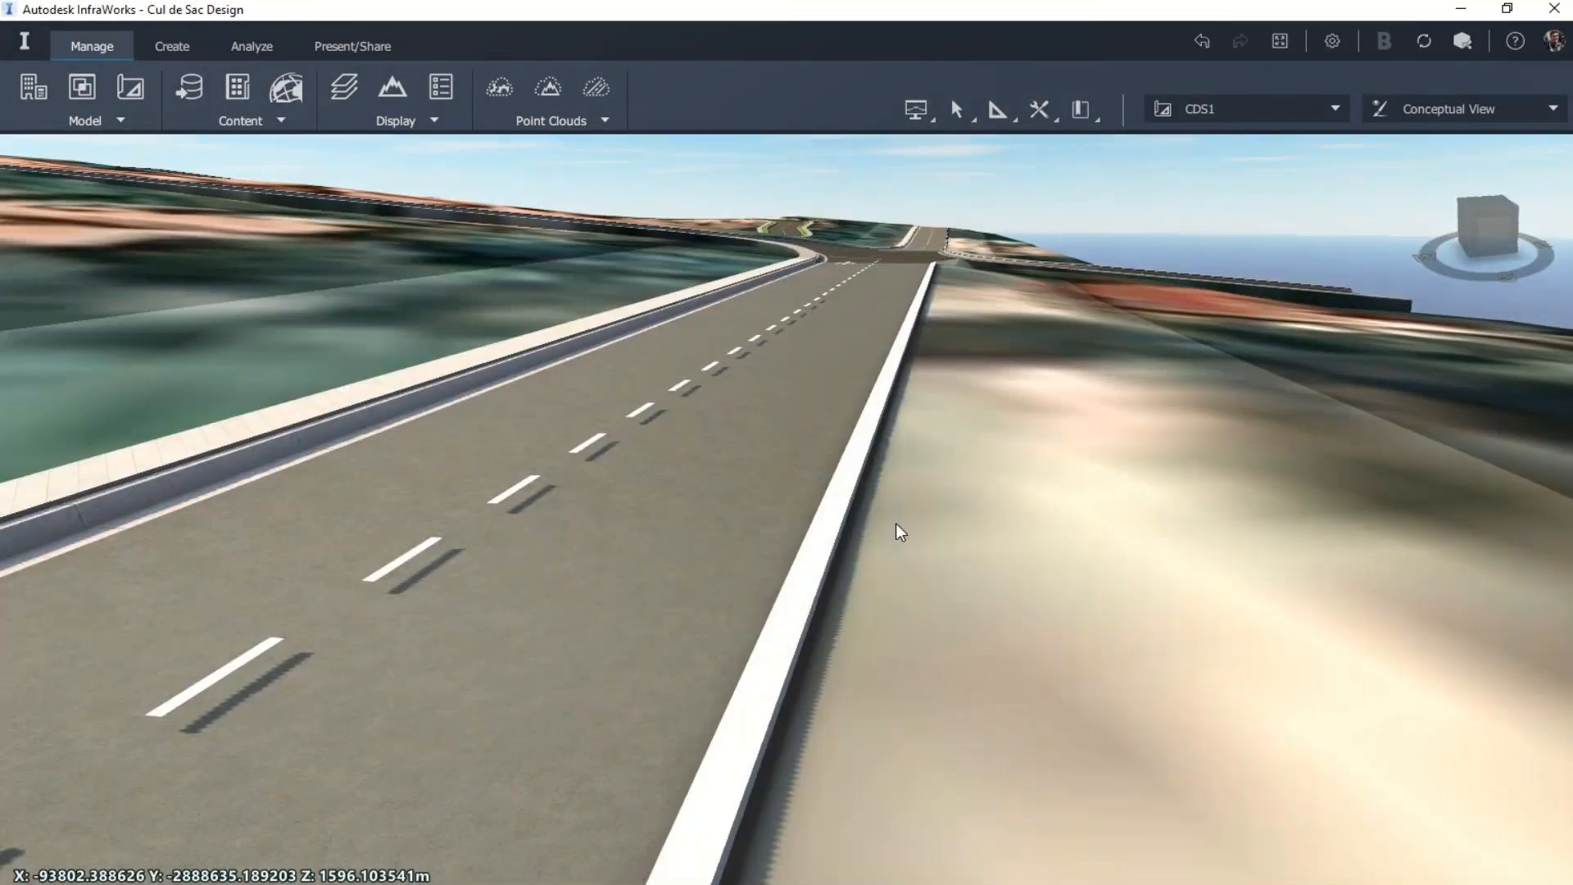
scroll(899, 522, down, 3)
scroll(950, 547, down, 1)
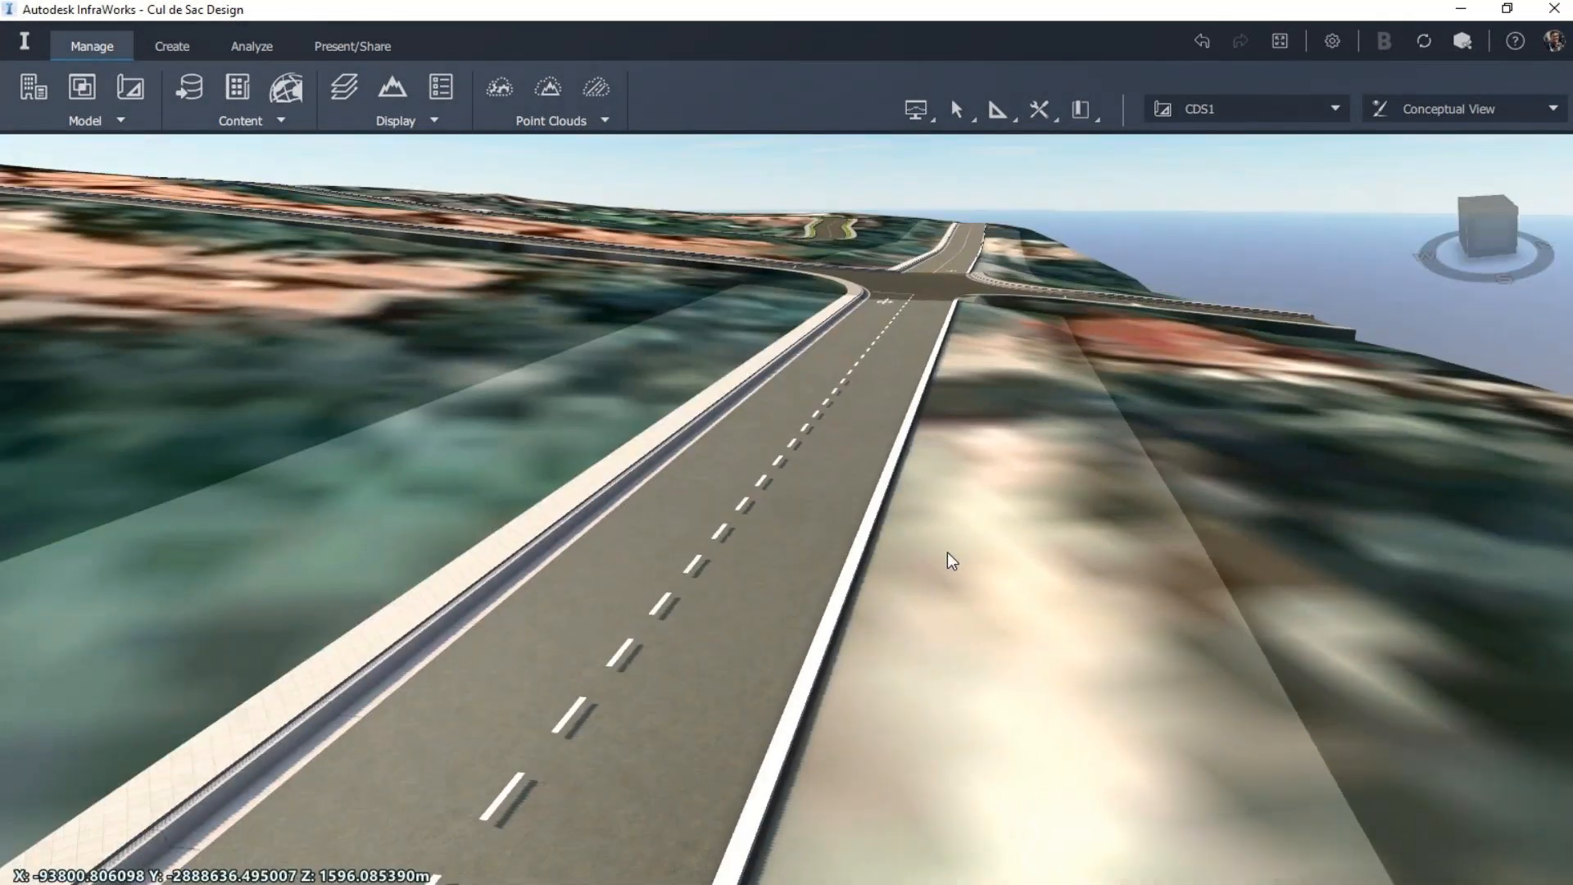
drag(945, 558, 793, 573)
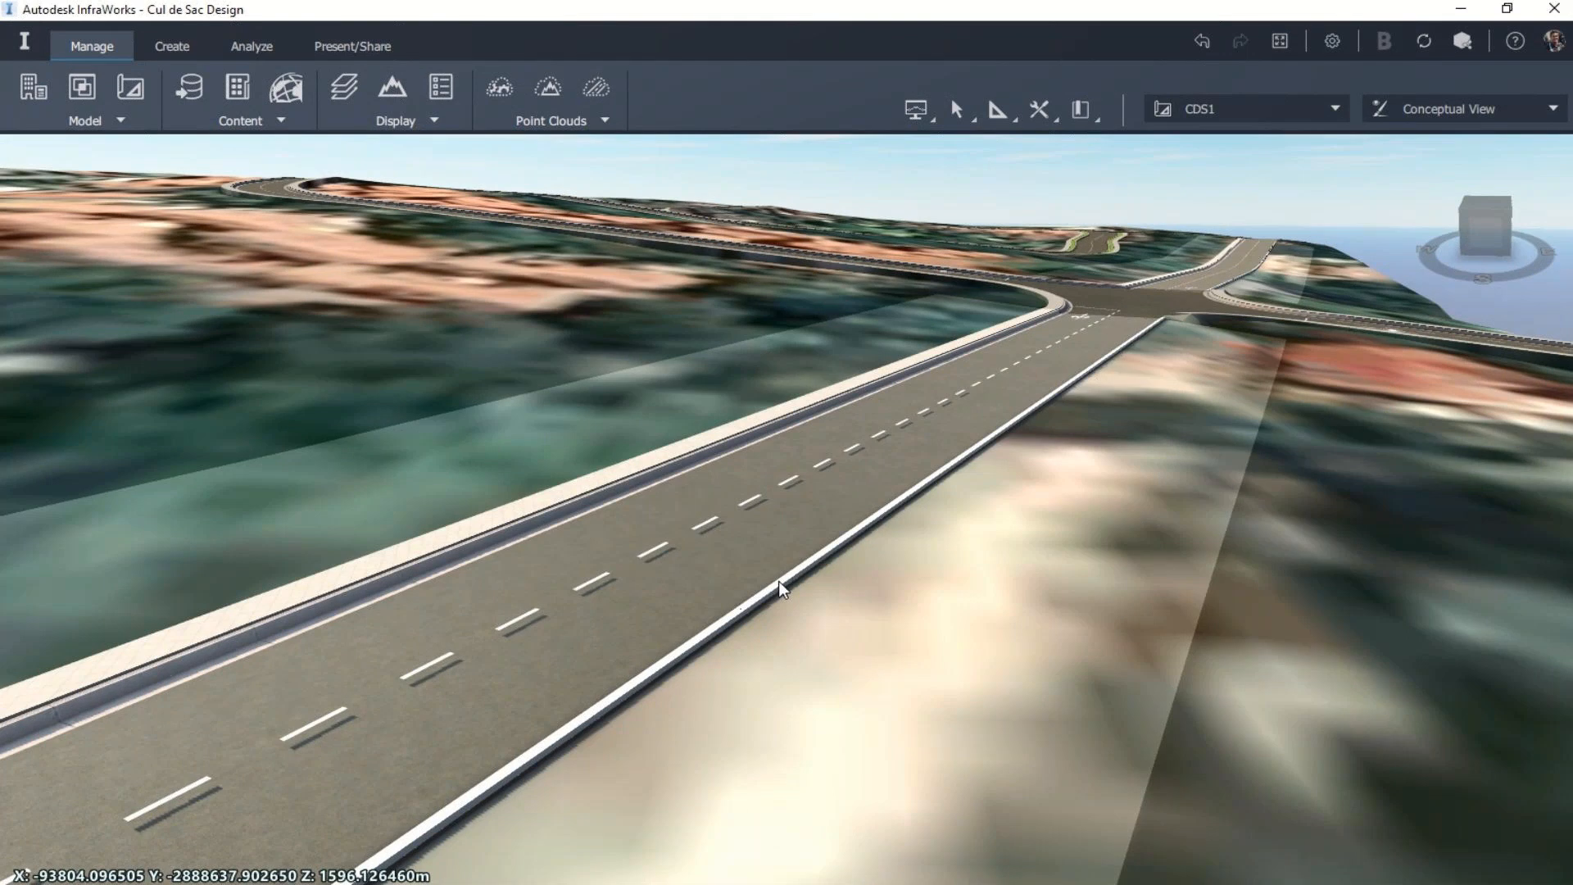